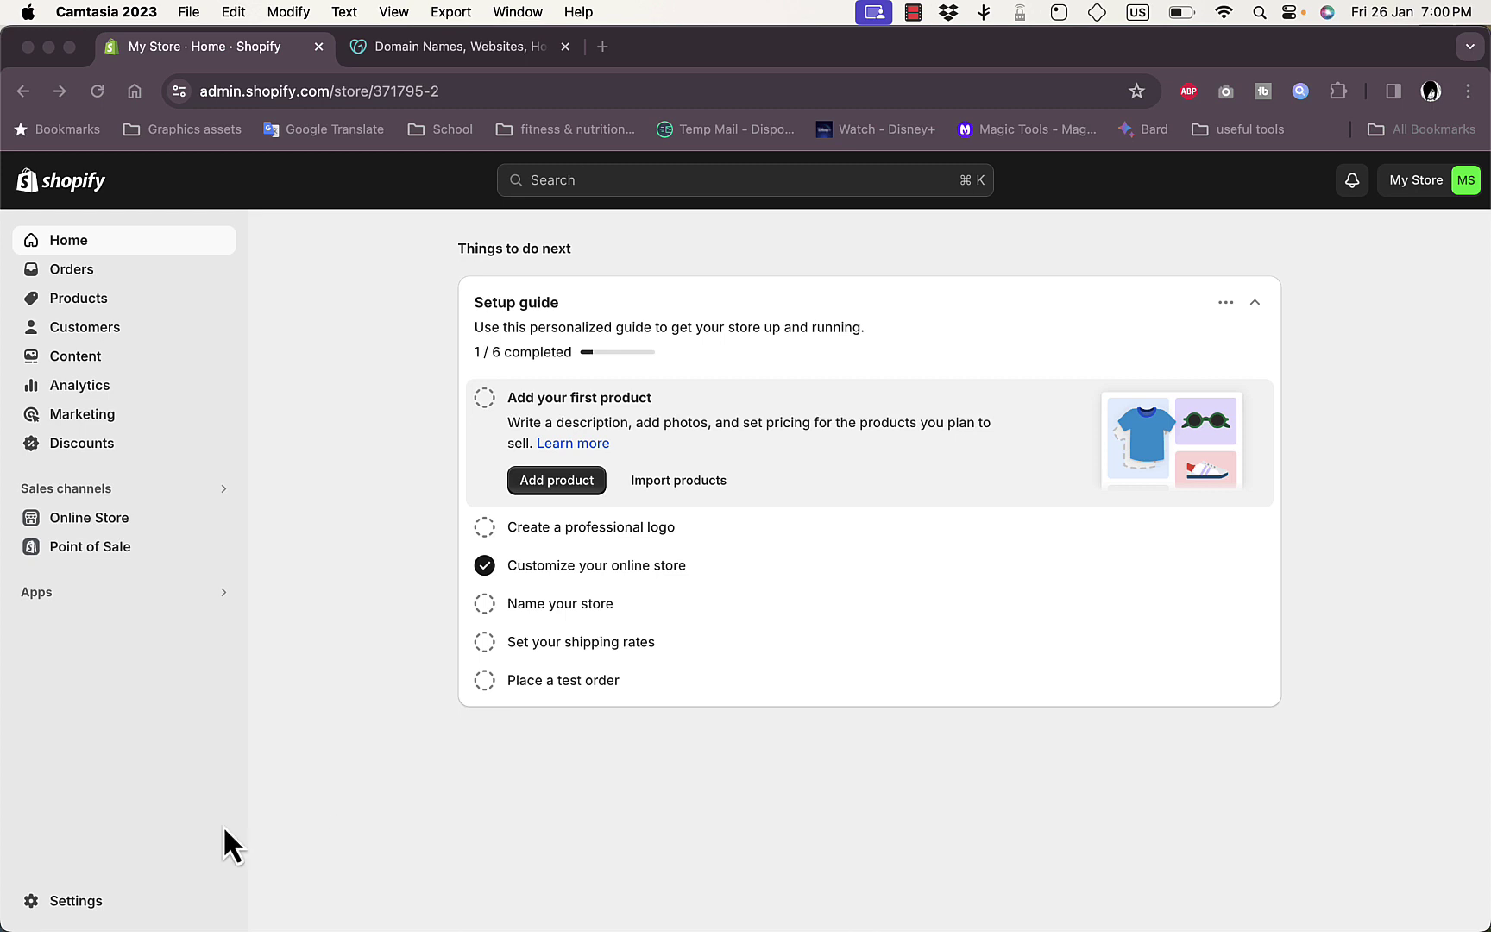
Step: Open Shopify's Connect existing domain page under Settings > Domains, then go to the GoDaddy tab
{"action": "left_click", "coordinate": [29, 907]}
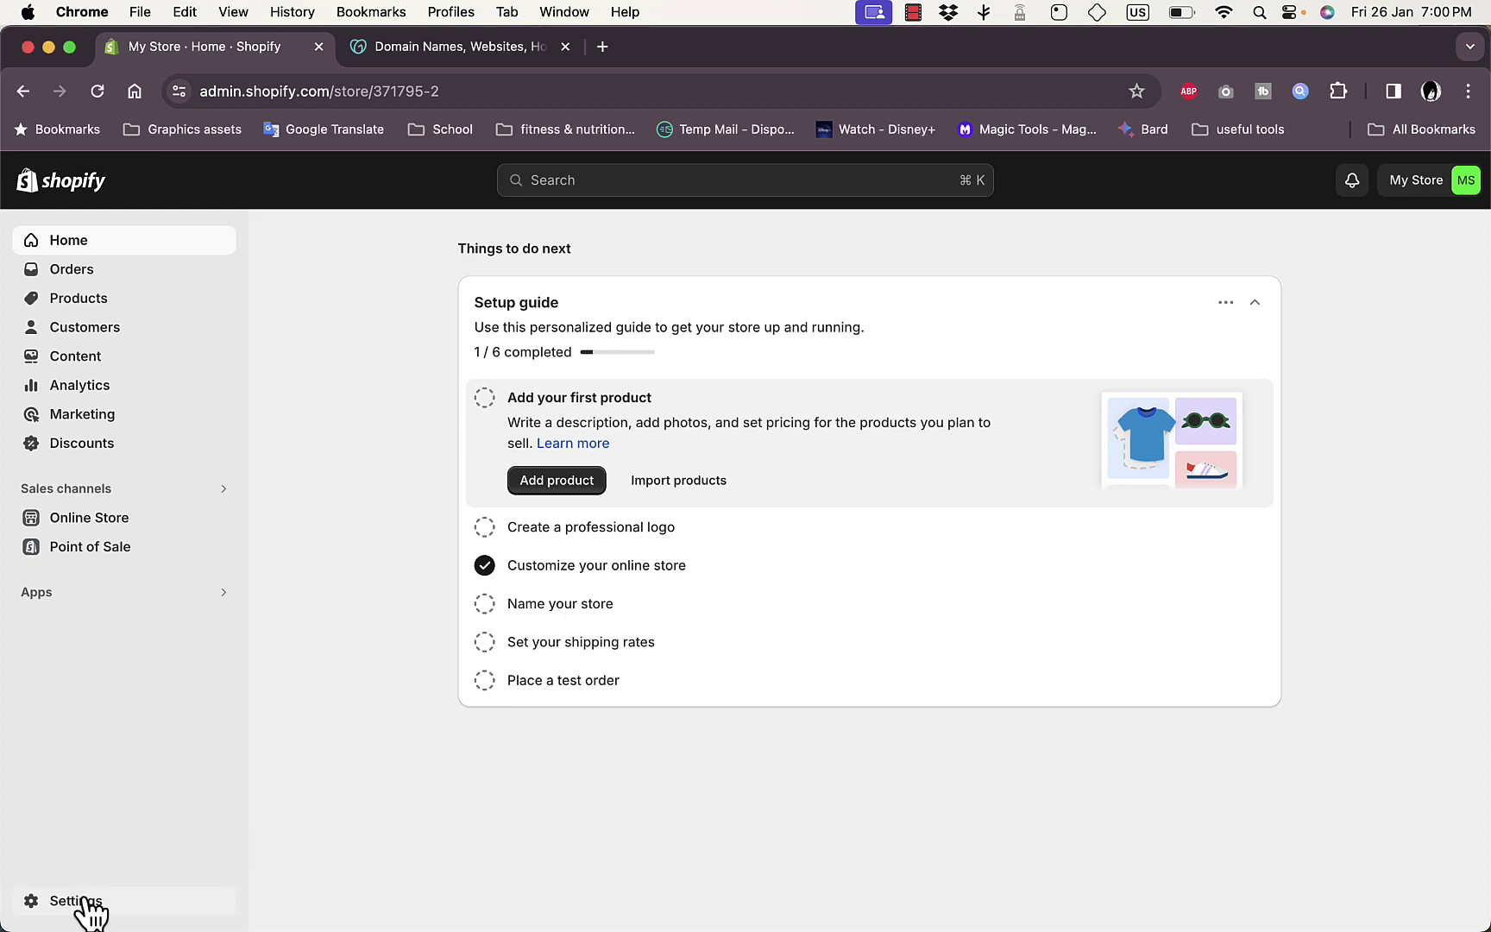
{"action": "left_click", "coordinate": [83, 900]}
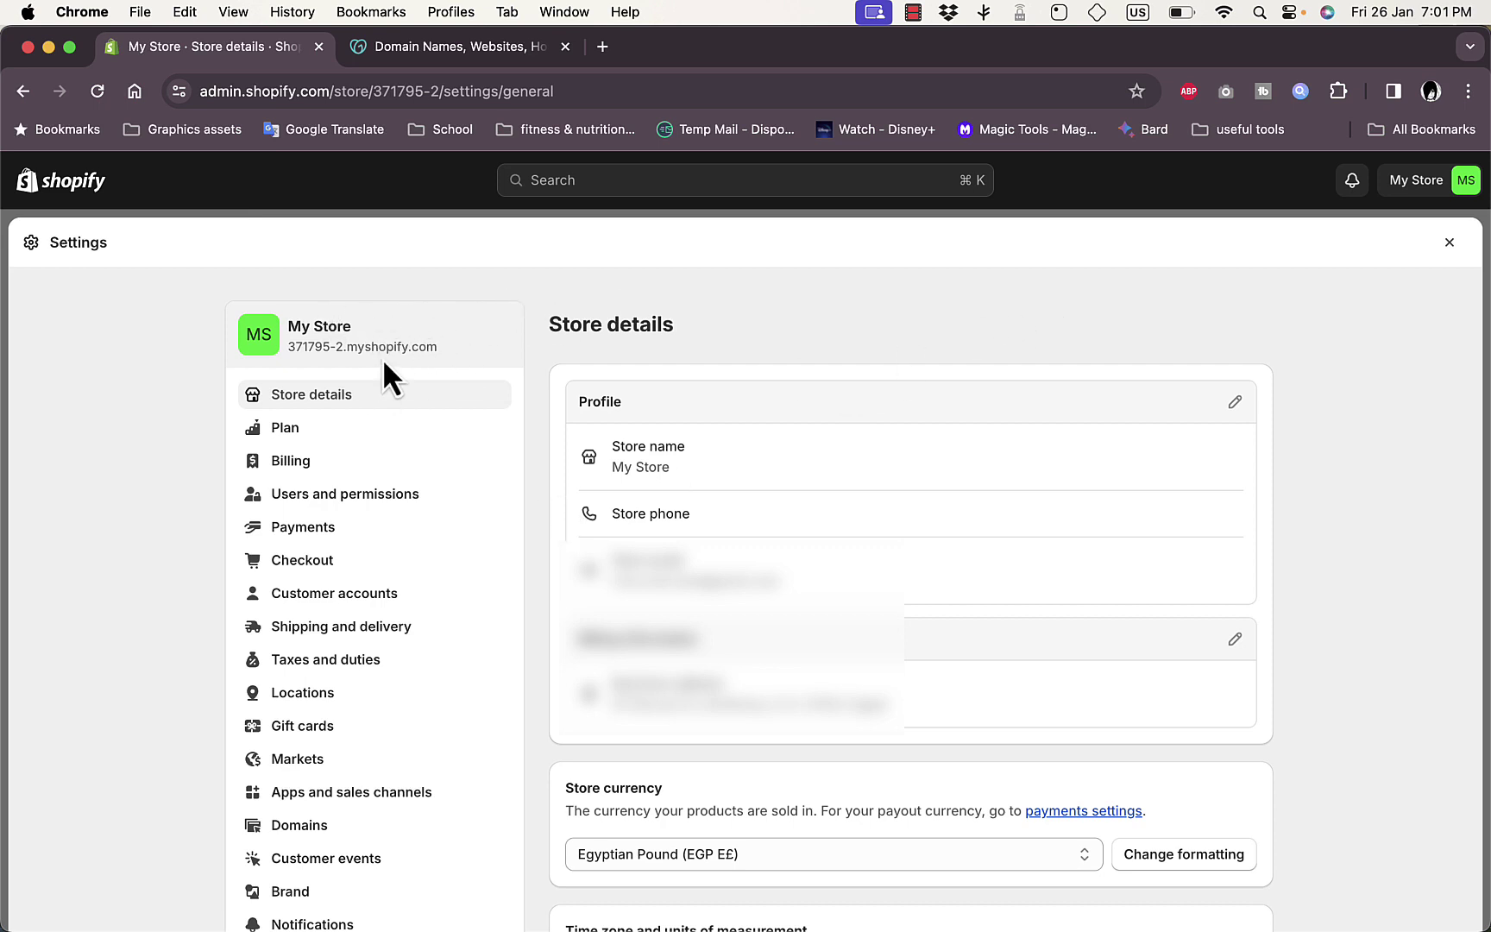
{"action": "left_click", "coordinate": [304, 831]}
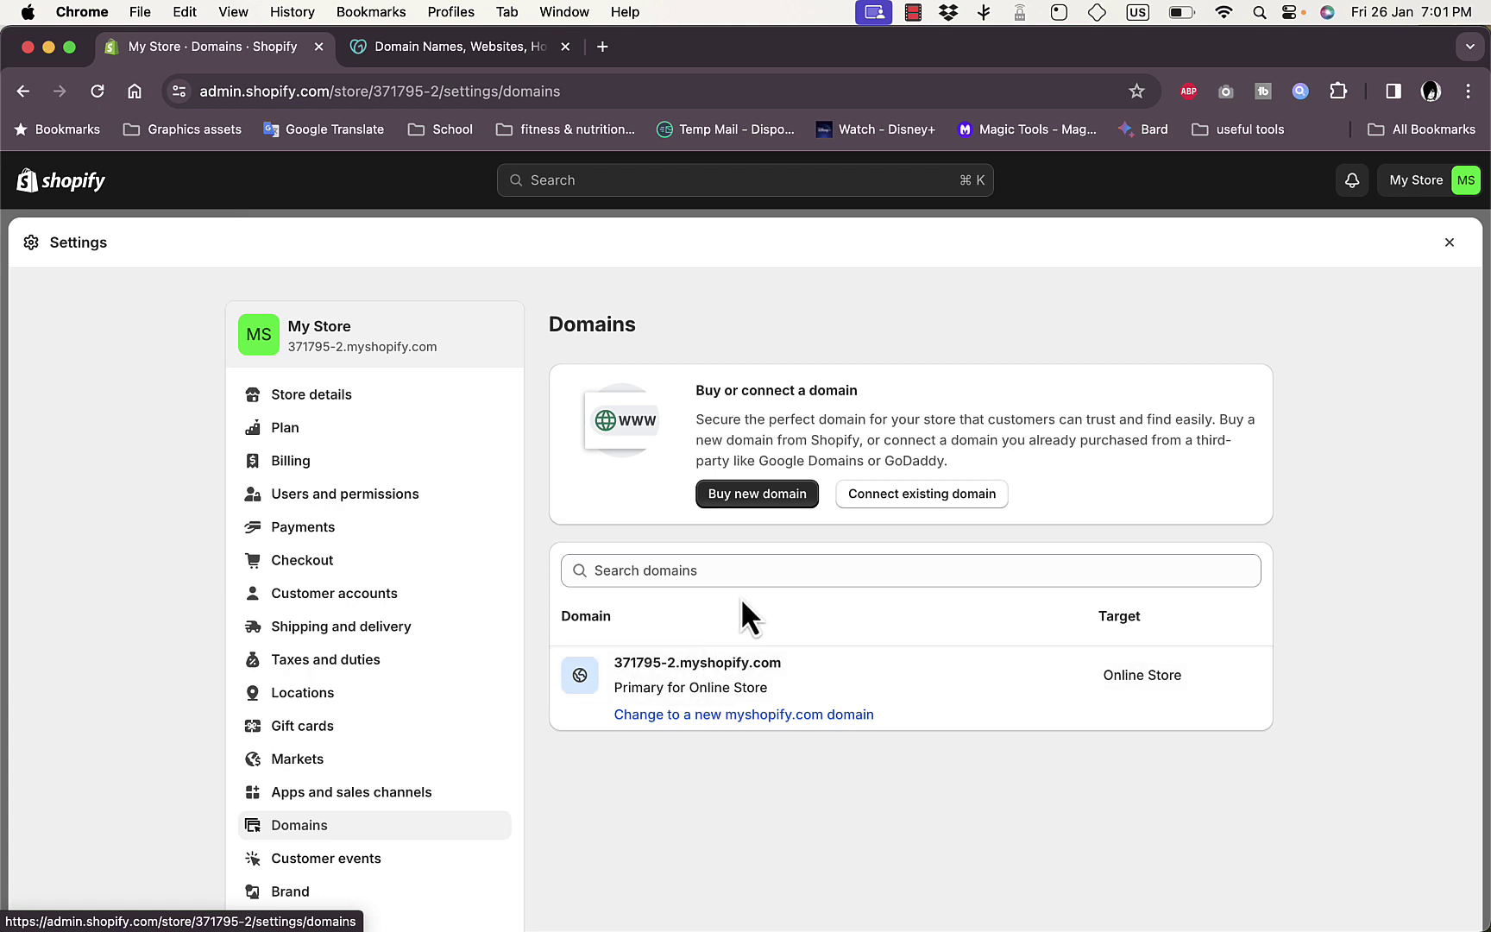
{"action": "left_click", "coordinate": [948, 499]}
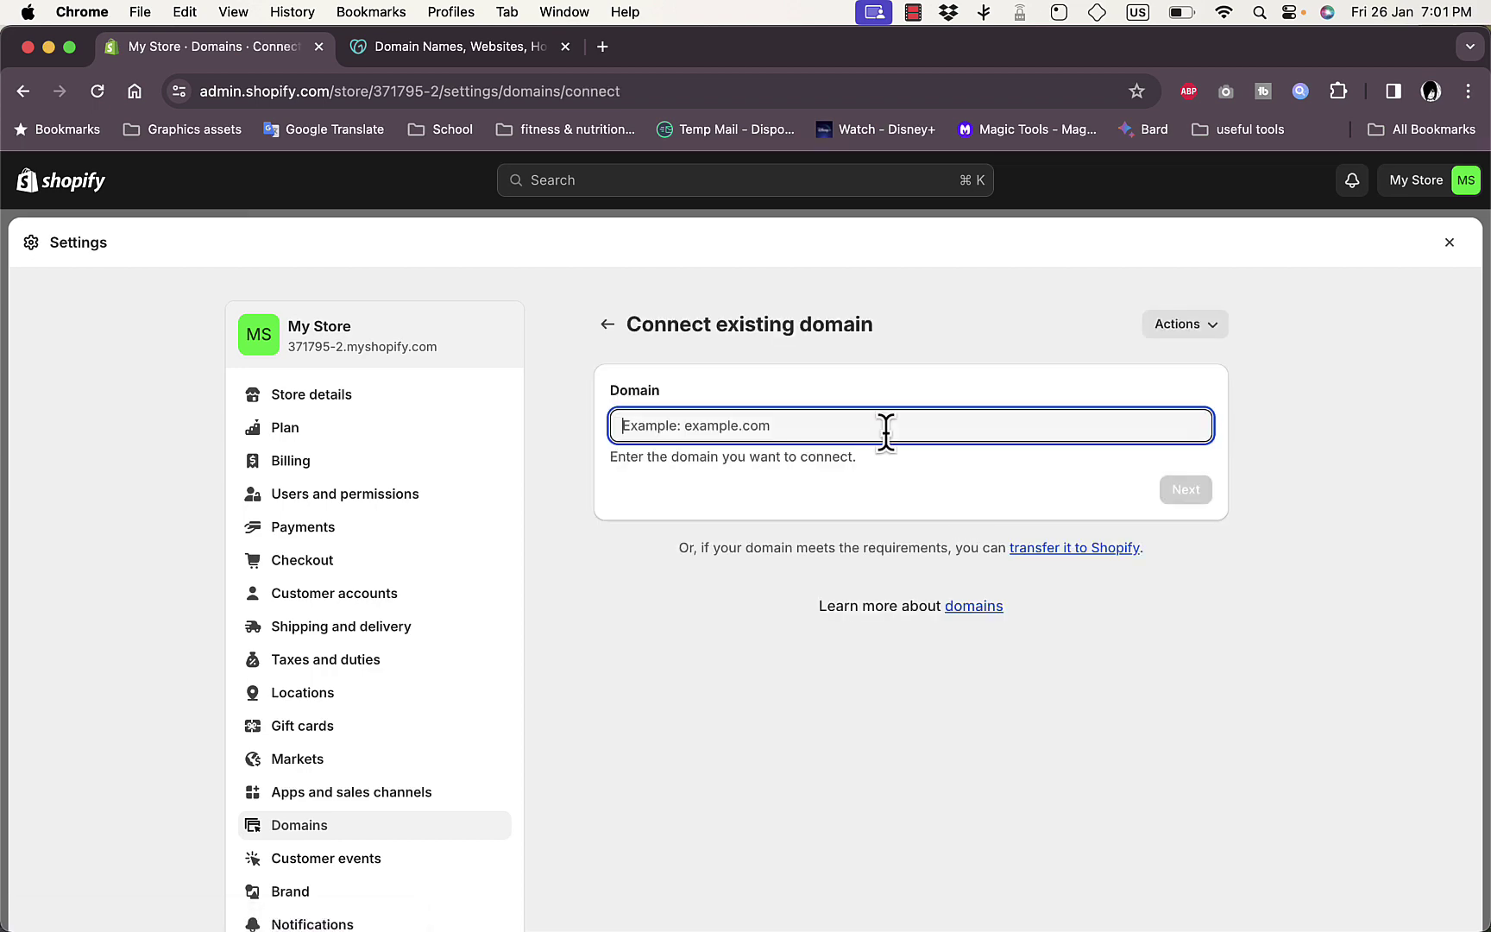
{"action": "left_click", "coordinate": [456, 50]}
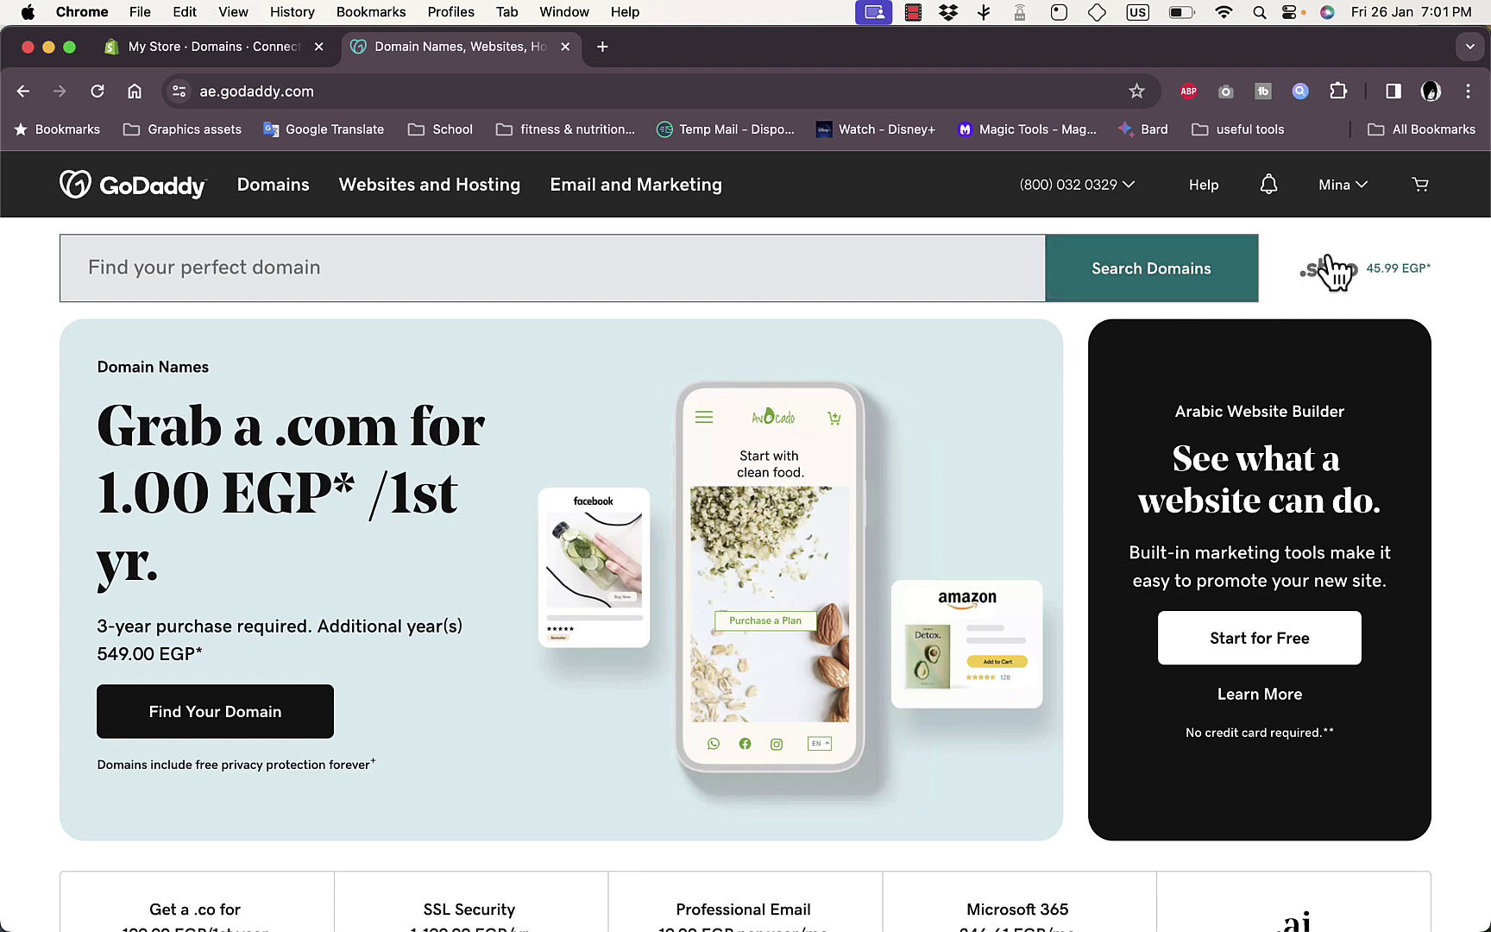
Step: Open GoDaddy's My Products page and select the domain name howtosimple.site
{"action": "left_click", "coordinate": [1351, 191]}
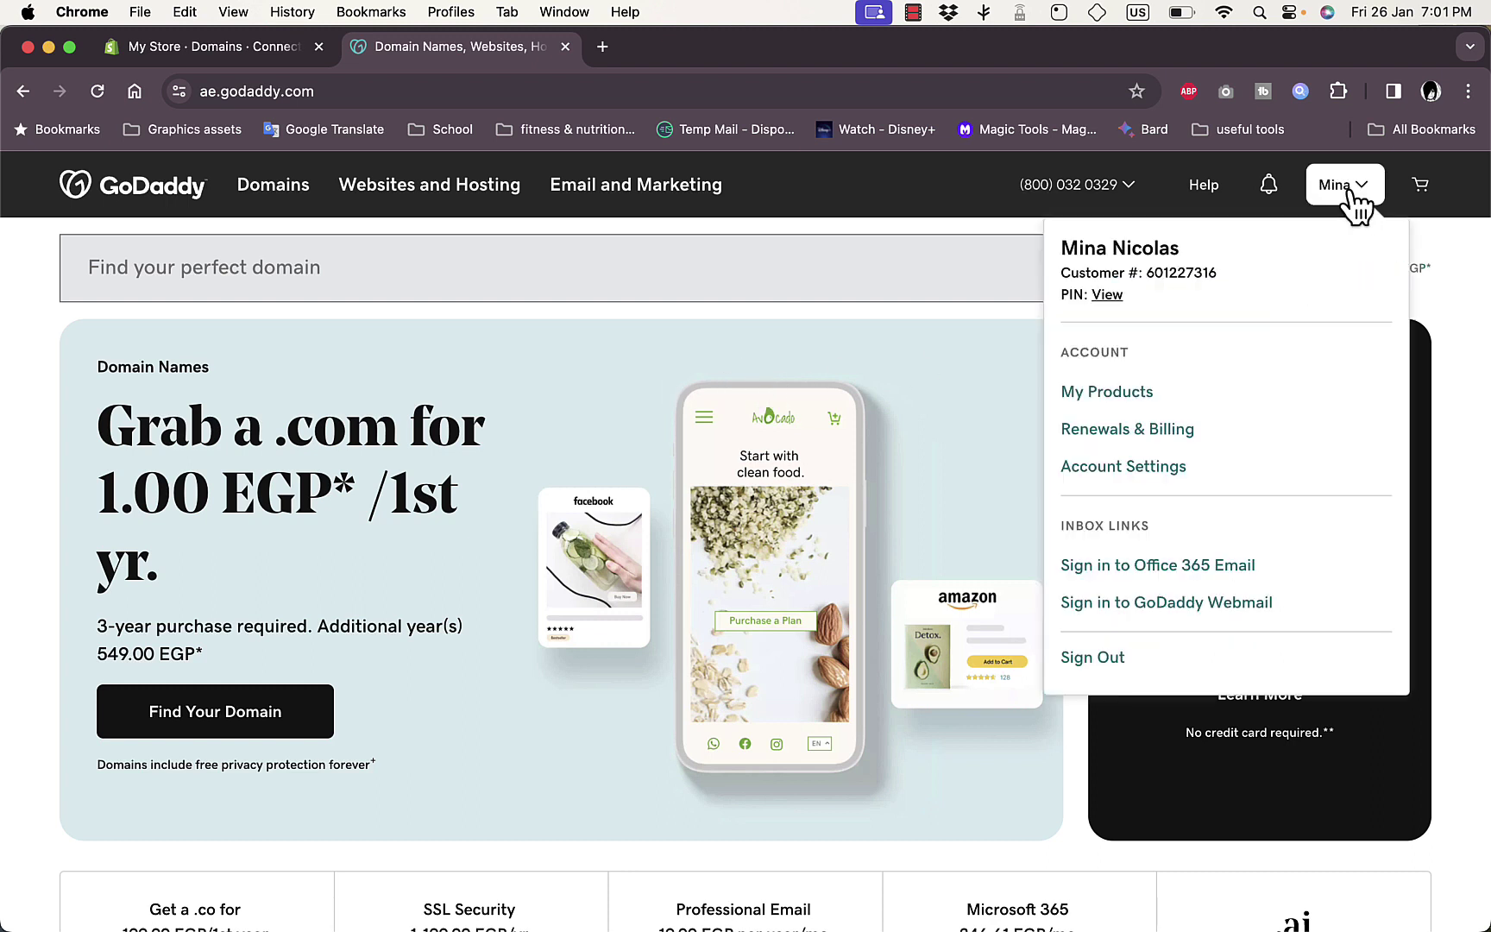
{"action": "left_click", "coordinate": [1100, 398]}
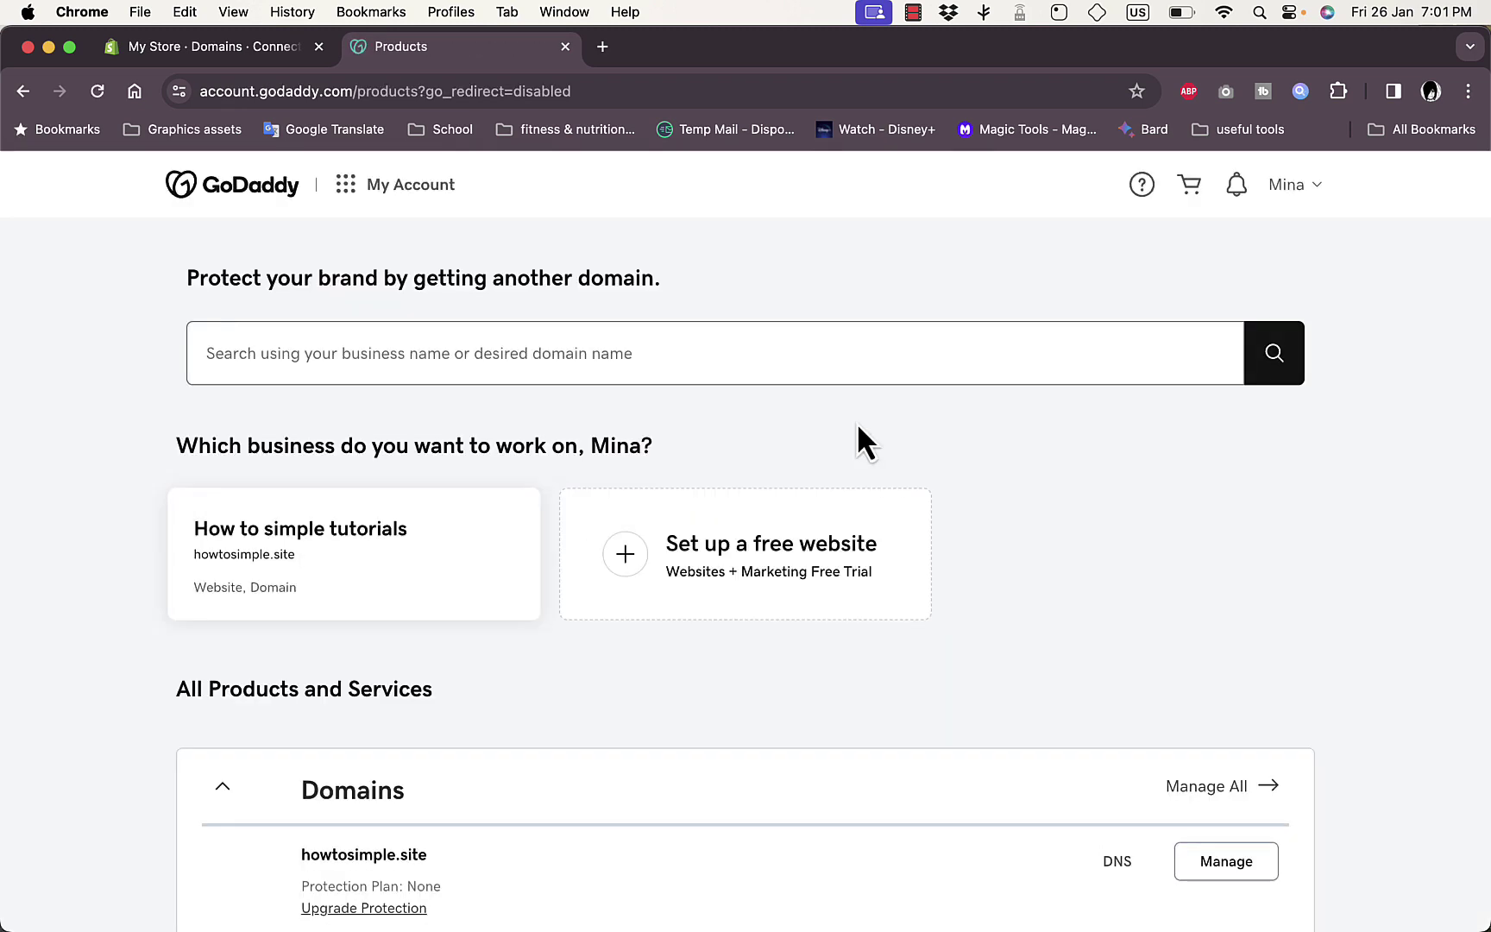
{"action": "scroll", "coordinate": [857, 444], "scroll_direction": "down", "scroll_amount": 2}
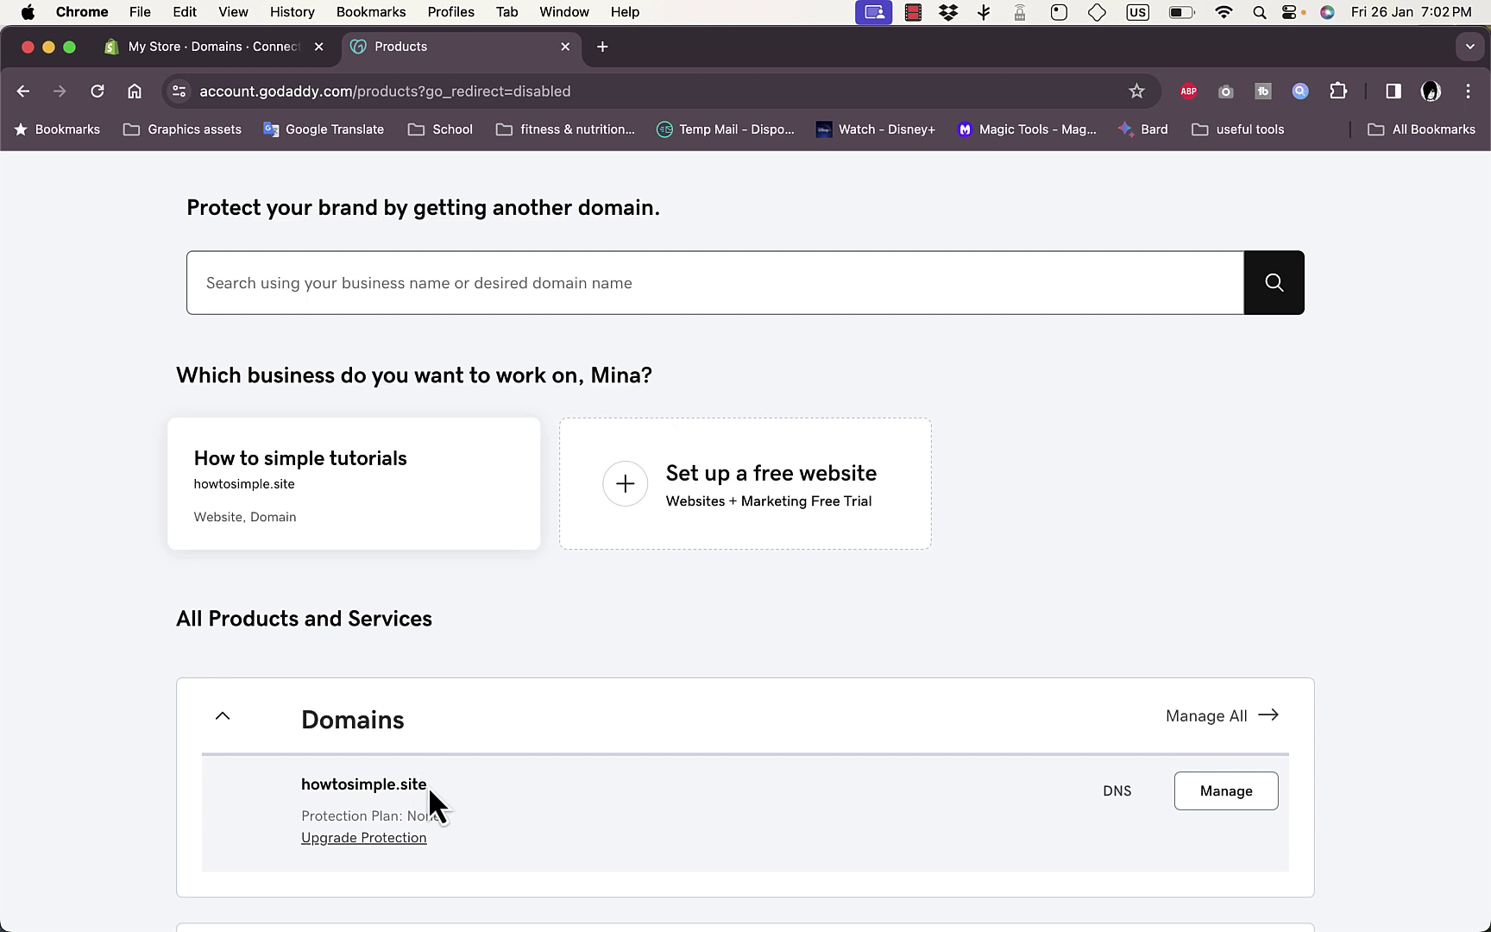
{"action": "left_click_drag", "start_coordinate": [423, 785], "coordinate": [306, 785]}
{"action": "key", "text": "super+c"}
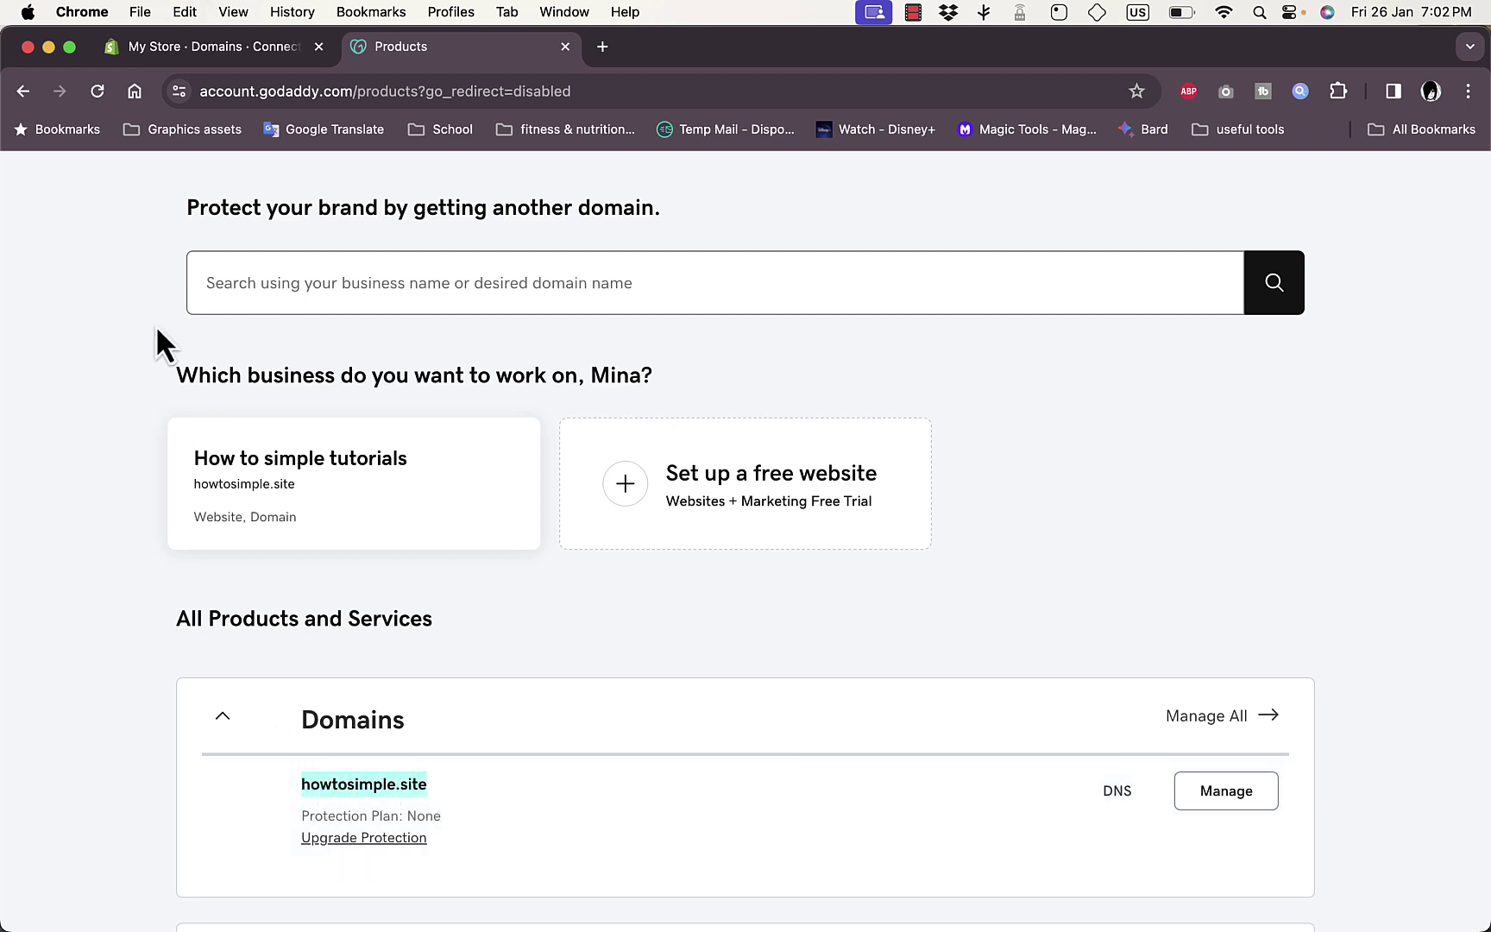
Step: Submit howtosimple.site in Shopify and verify it to reveal the required A and CNAME values
{"action": "left_click", "coordinate": [232, 51]}
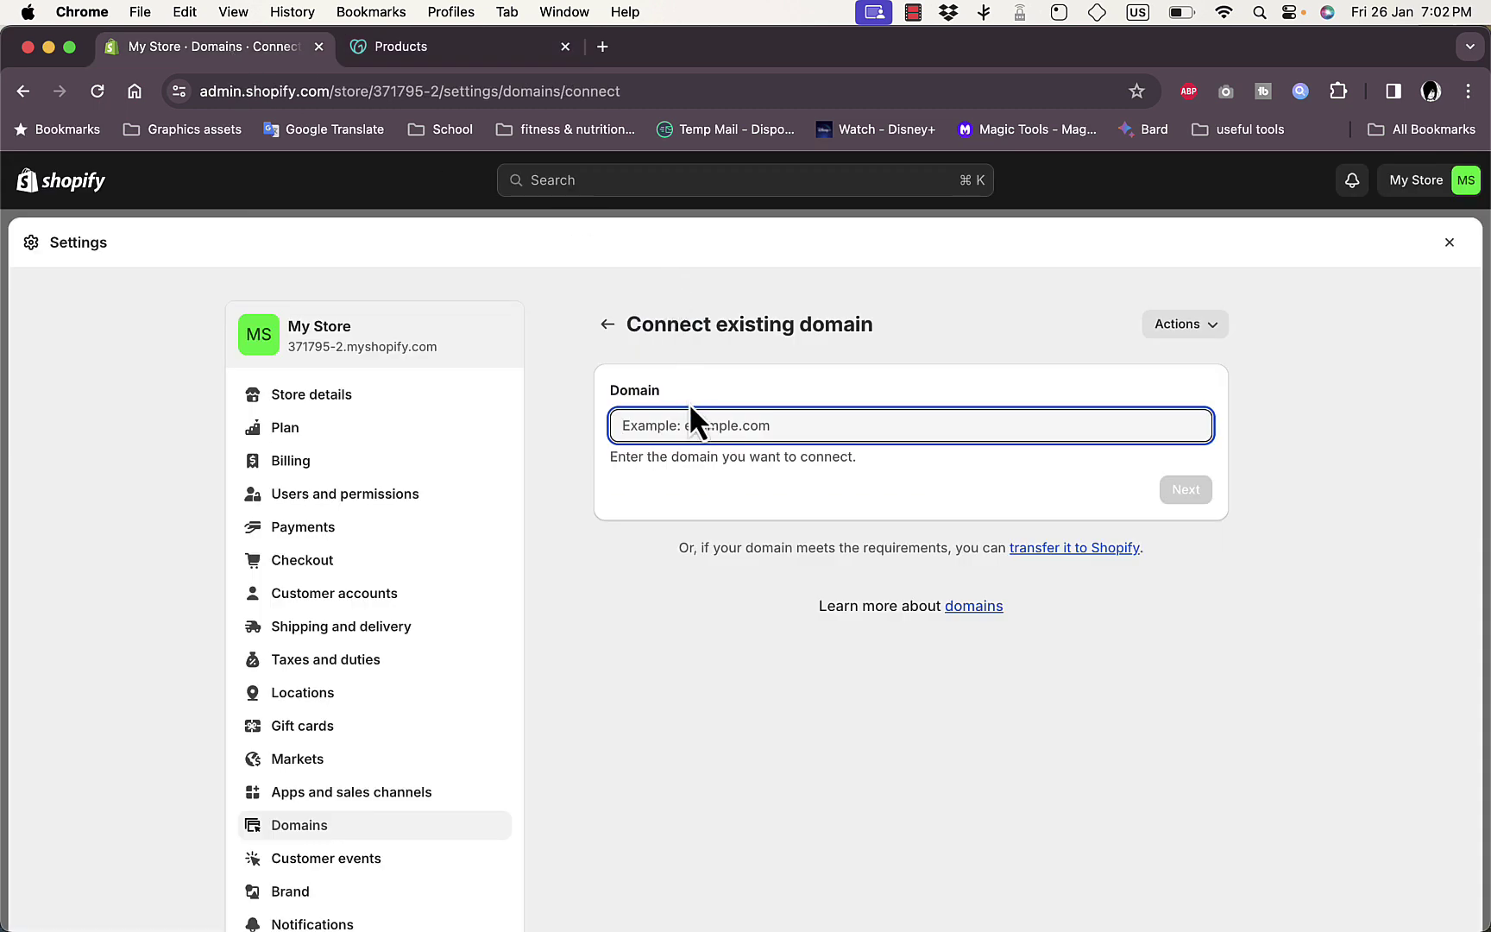
{"action": "key", "text": "super+v"}
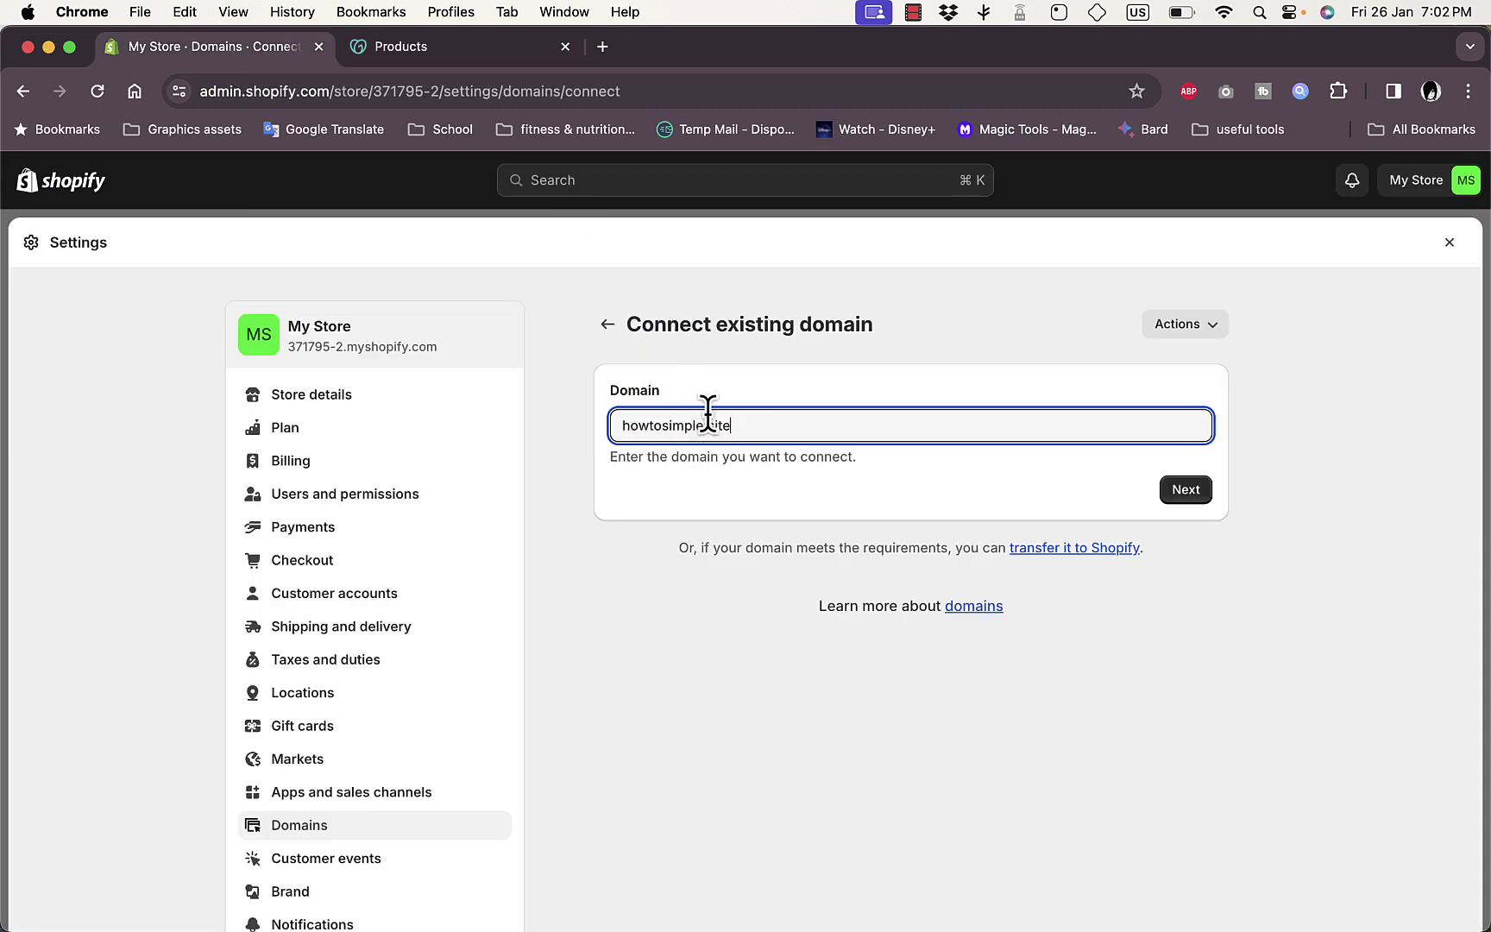
{"action": "left_click", "coordinate": [1188, 503]}
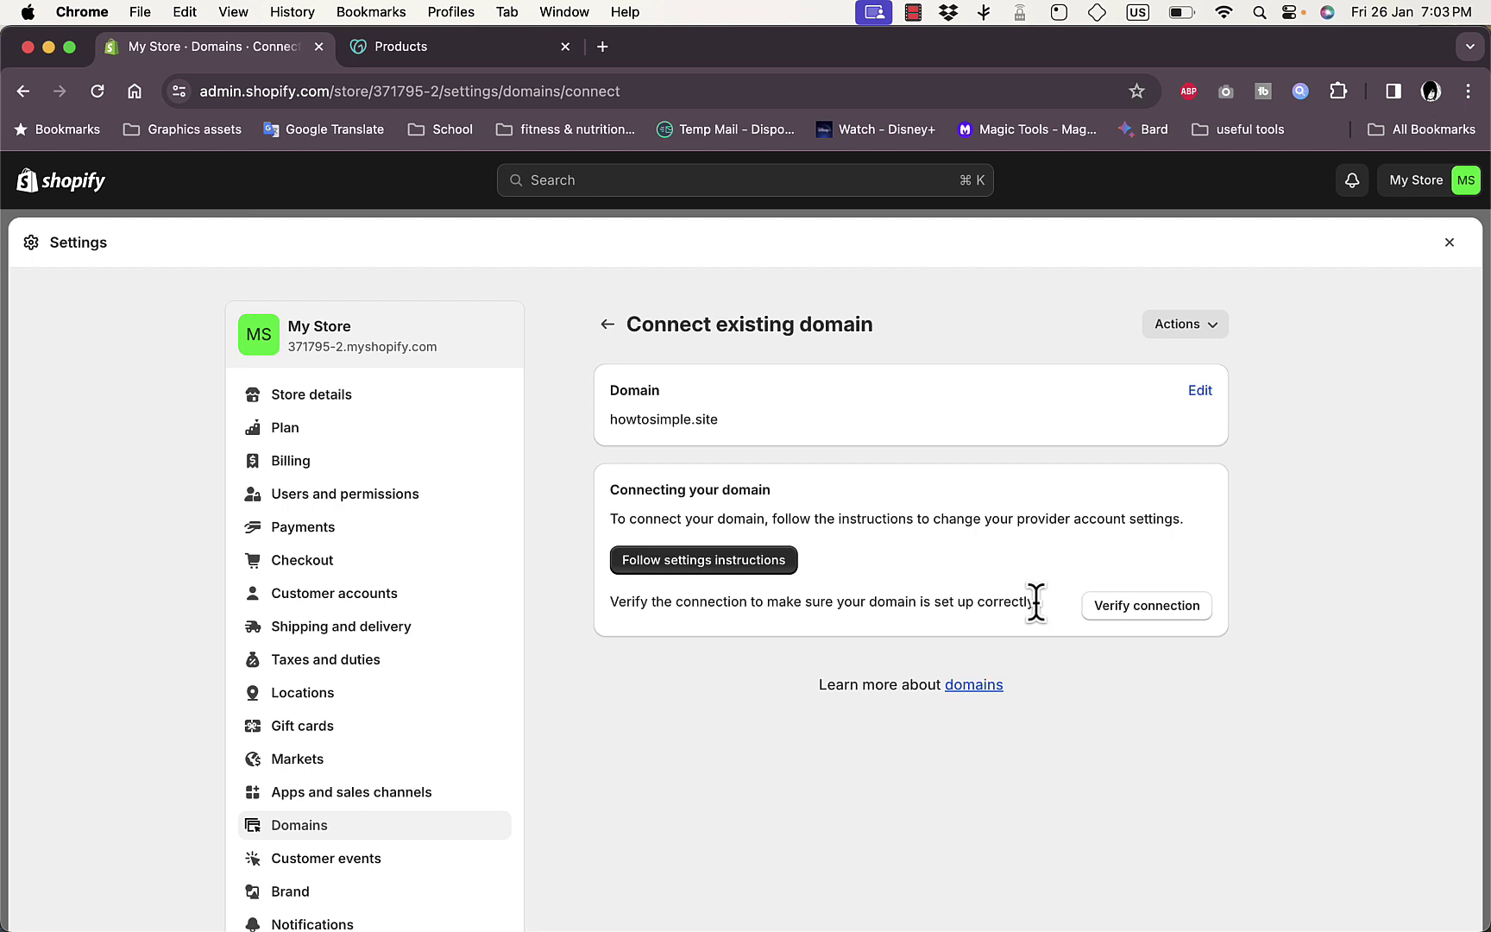
{"action": "left_click", "coordinate": [1148, 609]}
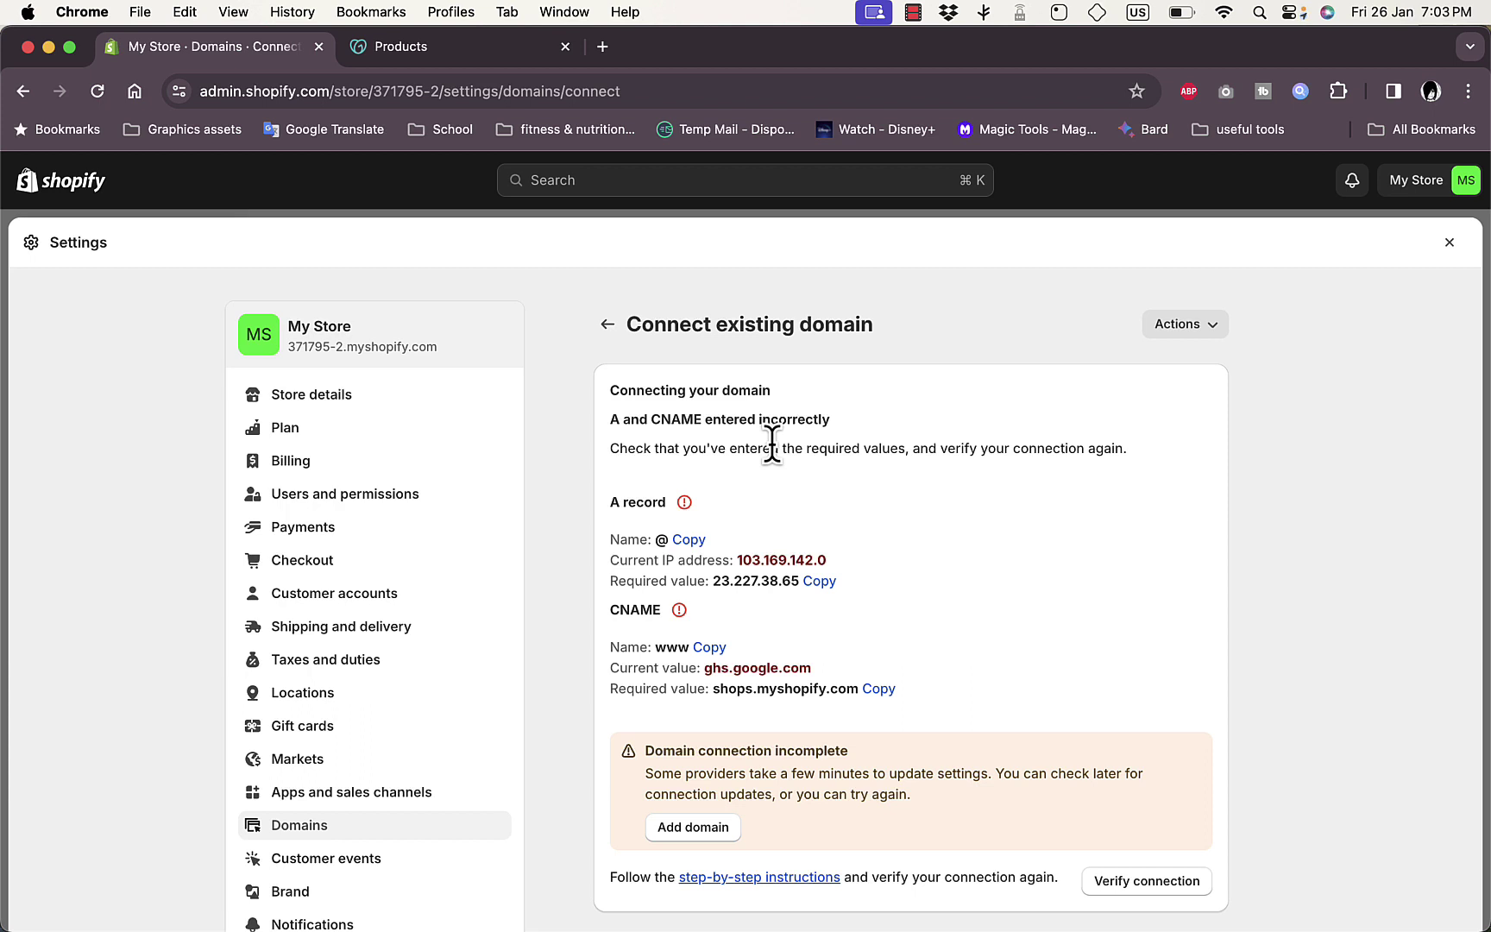
{"action": "left_click", "coordinate": [463, 54]}
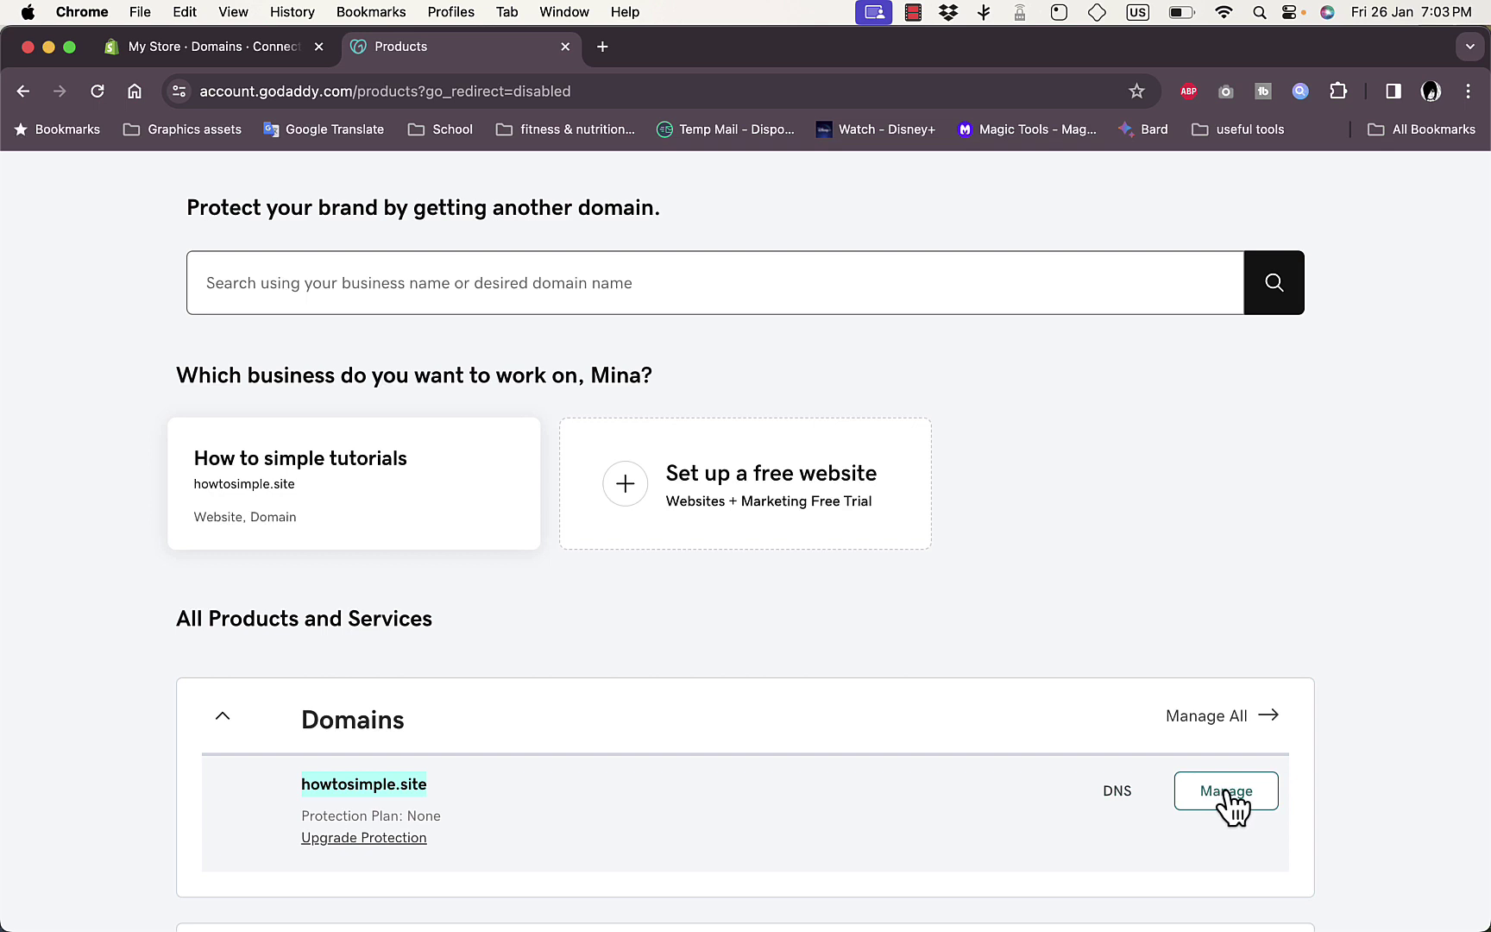
Step: Review howtosimple.site's GoDaddy DNS records against Shopify's values and start a new record
{"action": "left_click", "coordinate": [1118, 795]}
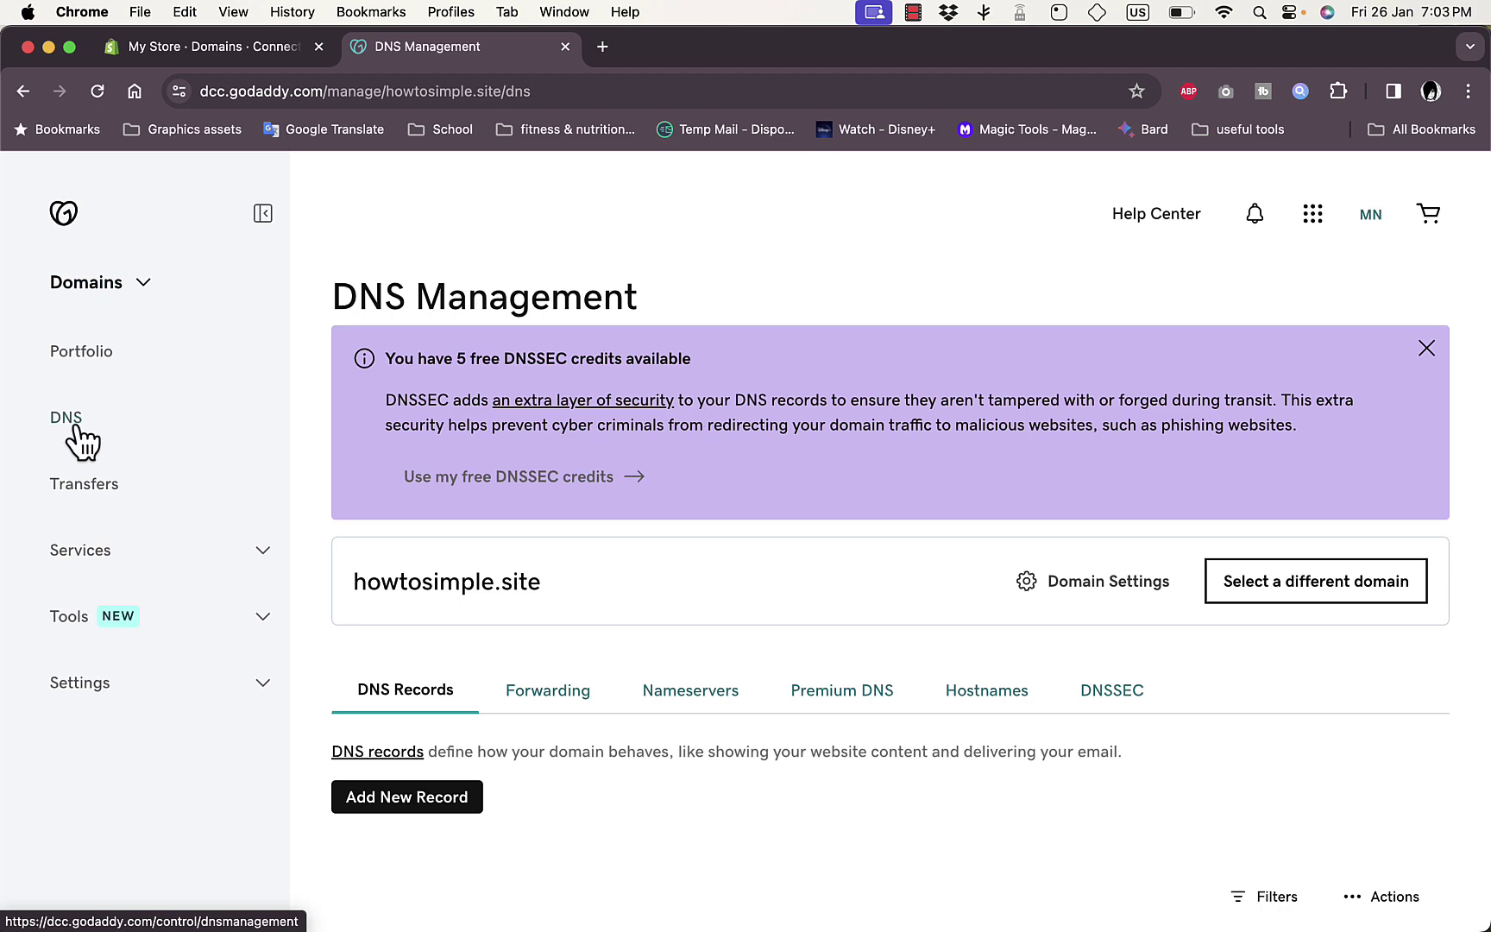
{"action": "scroll", "coordinate": [723, 666], "scroll_direction": "down", "scroll_amount": 10}
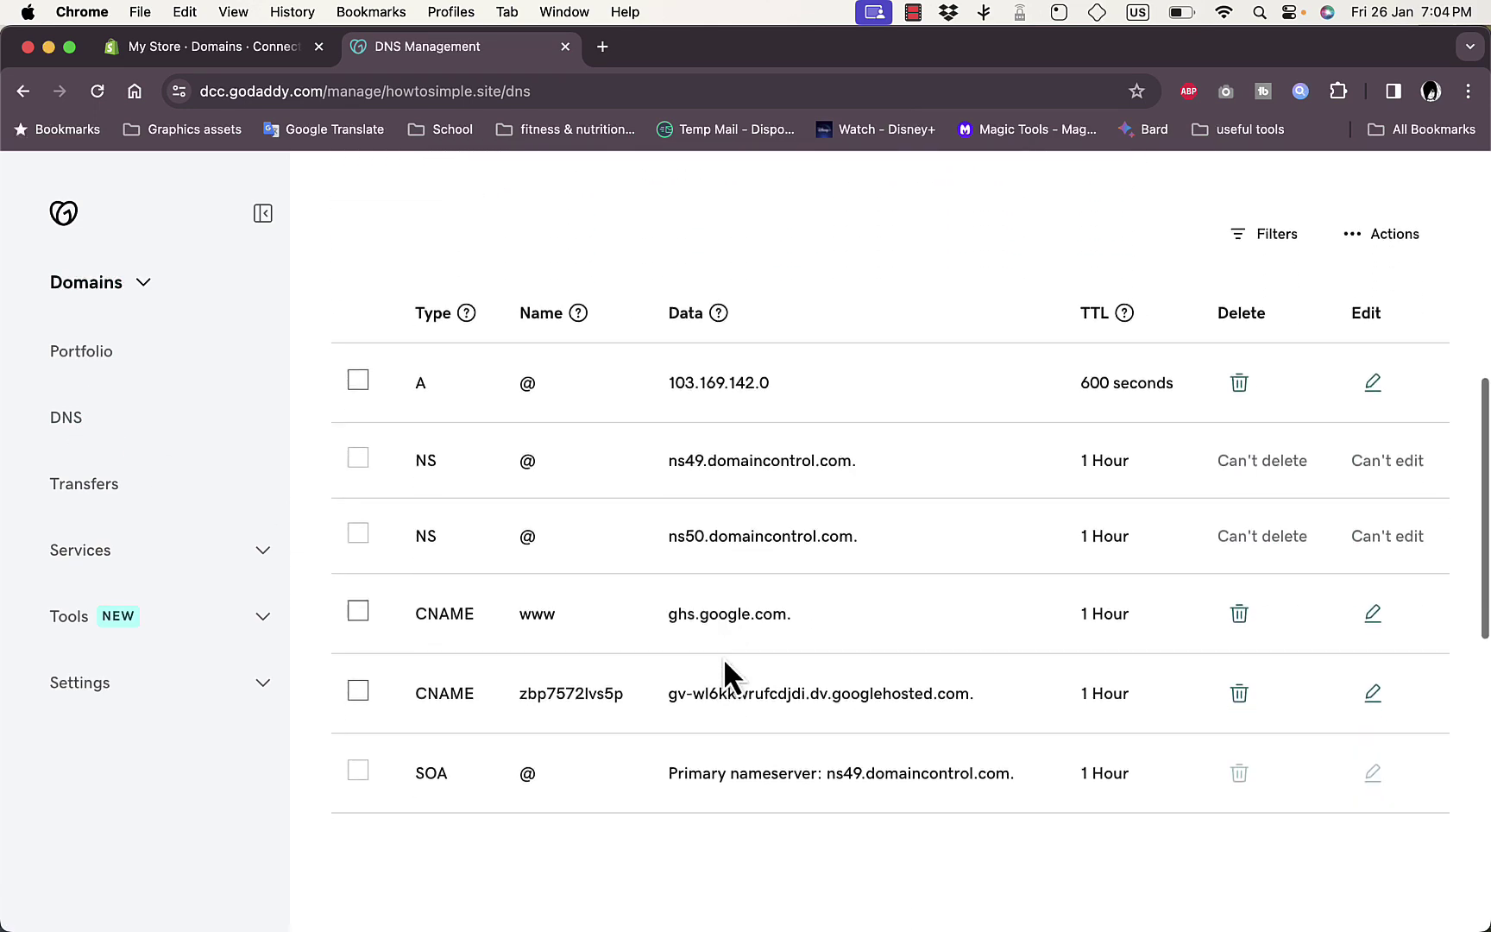
{"action": "scroll", "coordinate": [723, 657], "scroll_direction": "up", "scroll_amount": 2}
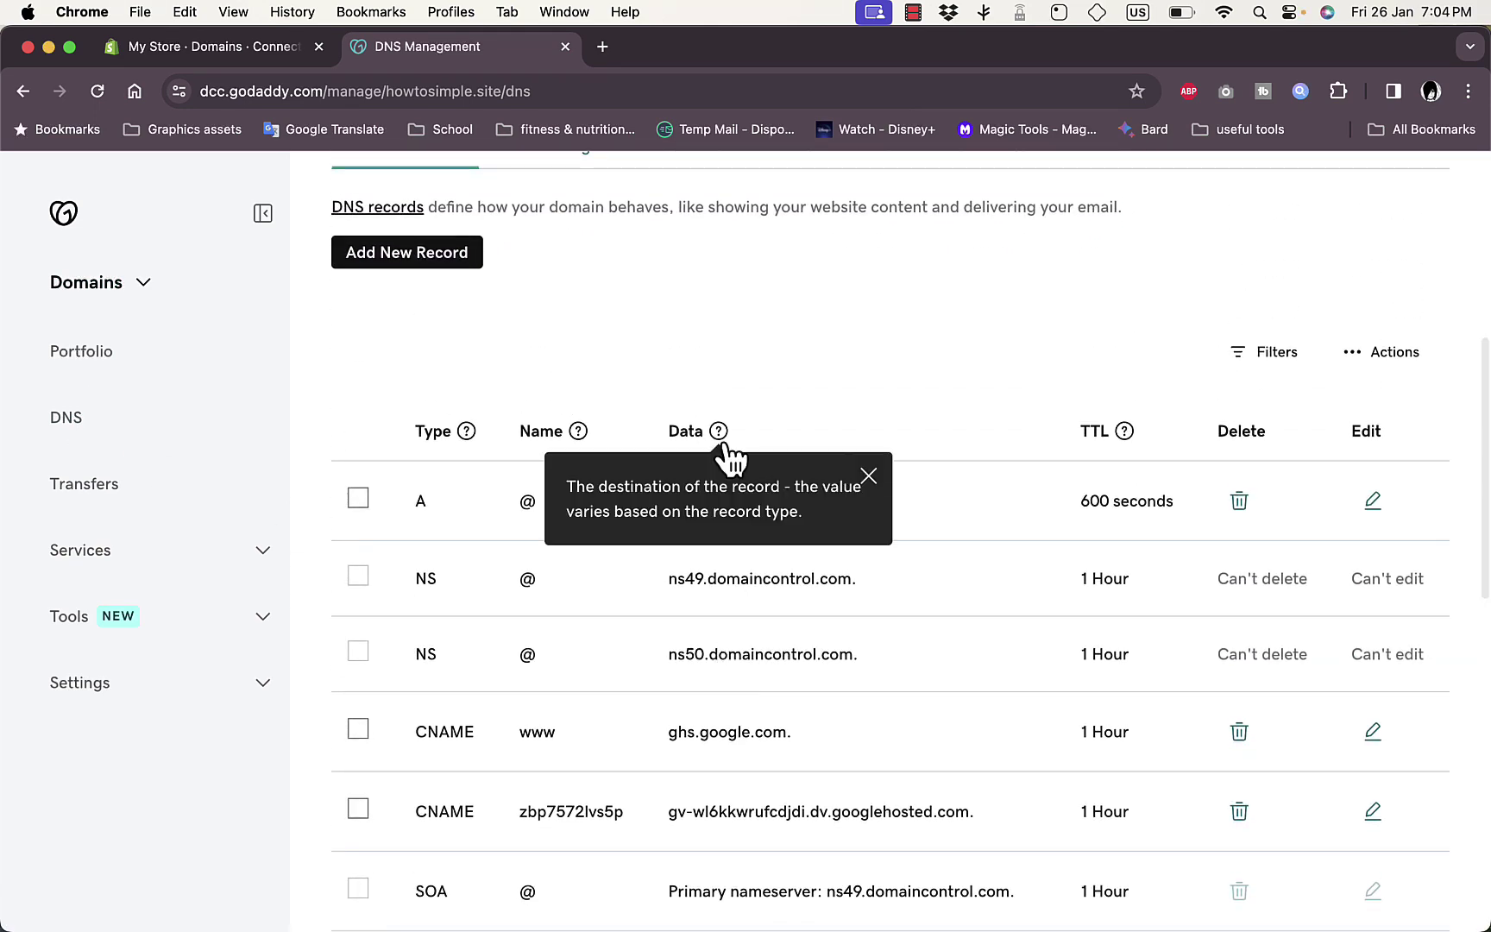
{"action": "left_click", "coordinate": [249, 51]}
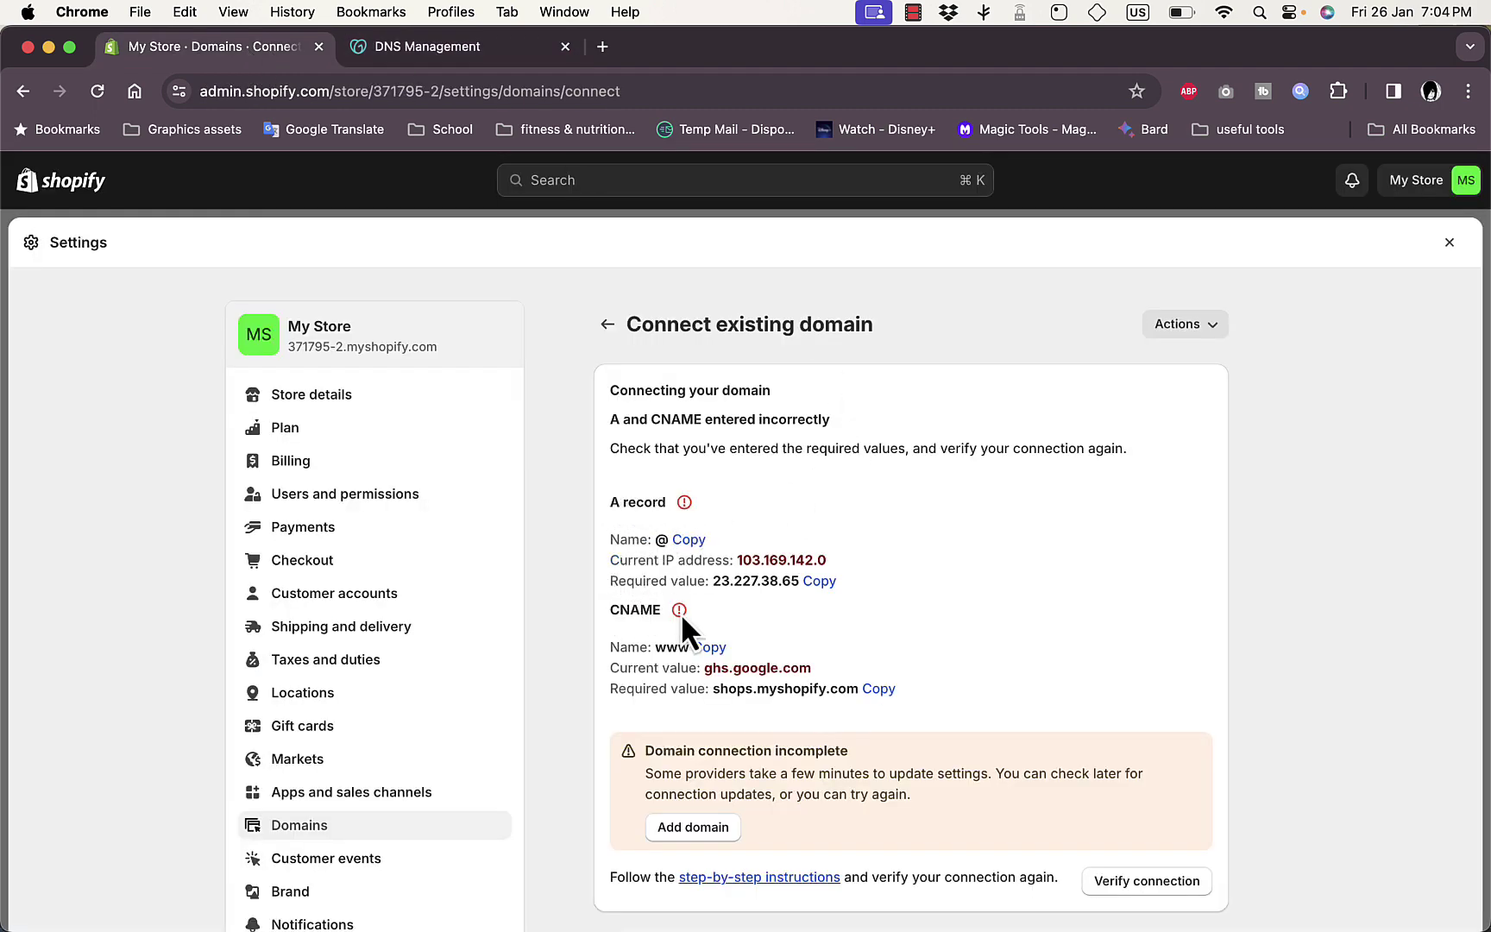
{"action": "left_click", "coordinate": [447, 63]}
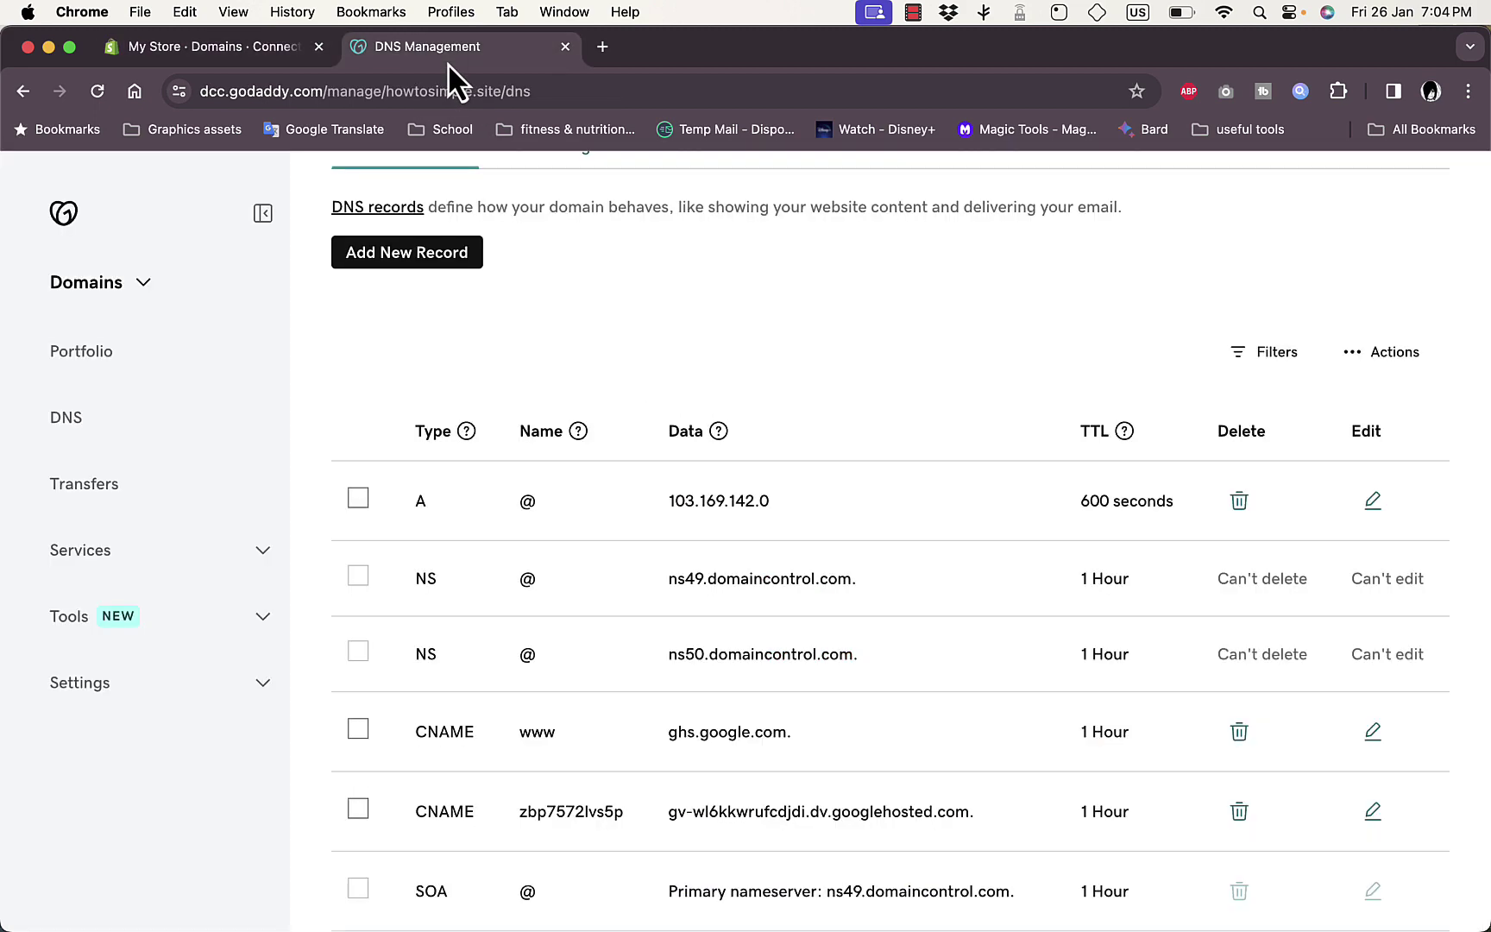
{"action": "left_click", "coordinate": [445, 255]}
Step: Make the new GoDaddy record type A with name @, copied from Shopify
{"action": "left_click", "coordinate": [484, 413]}
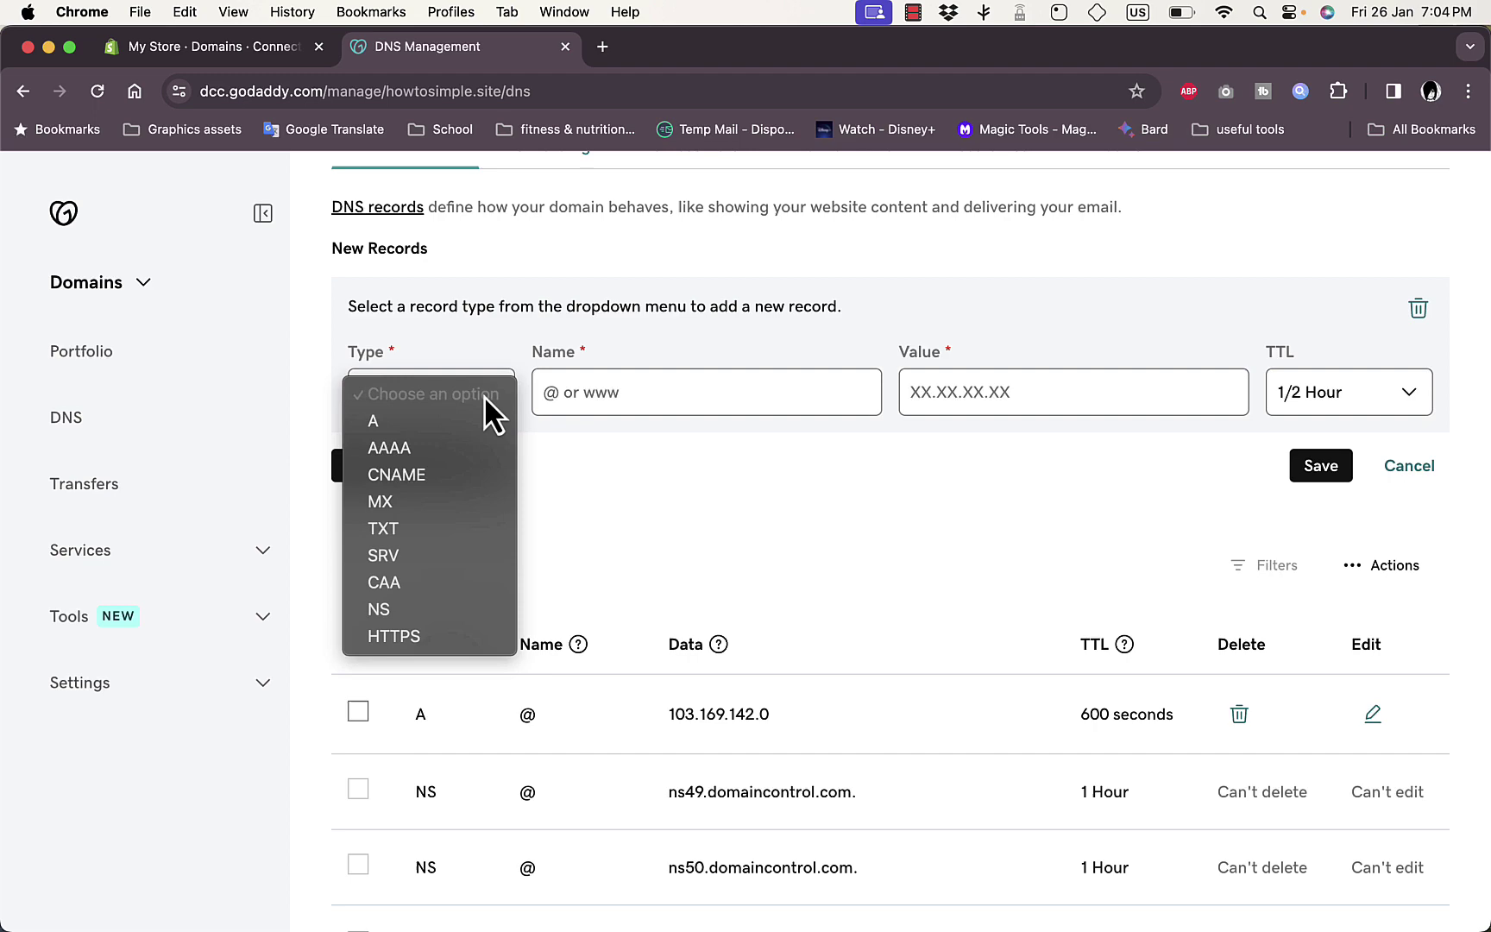
{"action": "left_click", "coordinate": [425, 424]}
{"action": "left_click", "coordinate": [232, 46]}
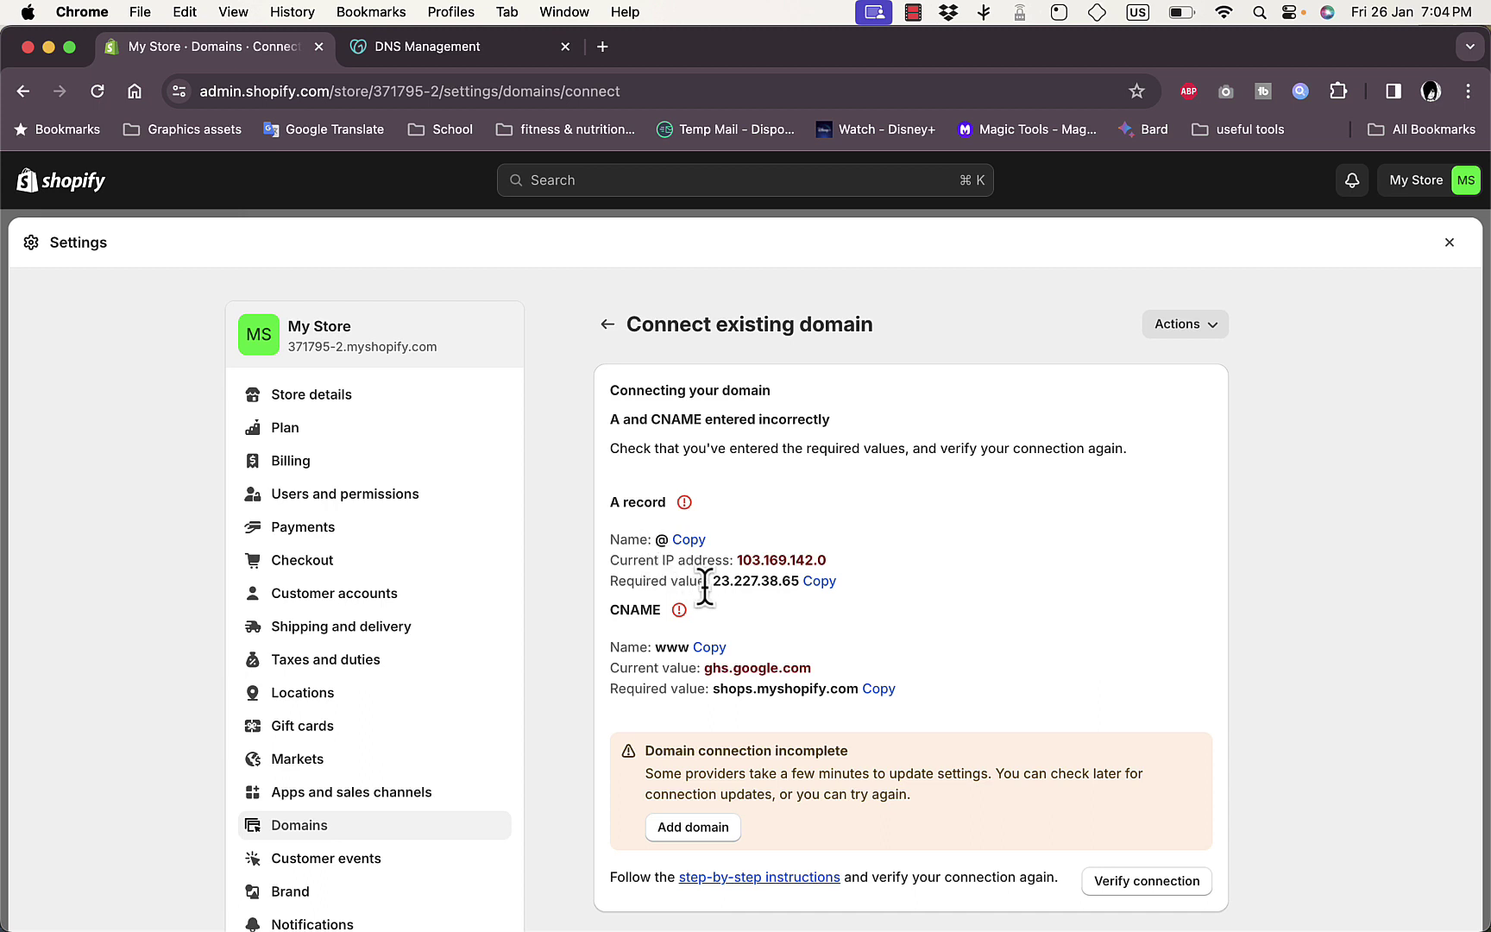
{"action": "double_click", "coordinate": [661, 540]}
{"action": "key", "text": "super+c"}
{"action": "left_click", "coordinate": [464, 65]}
{"action": "left_click", "coordinate": [611, 416]}
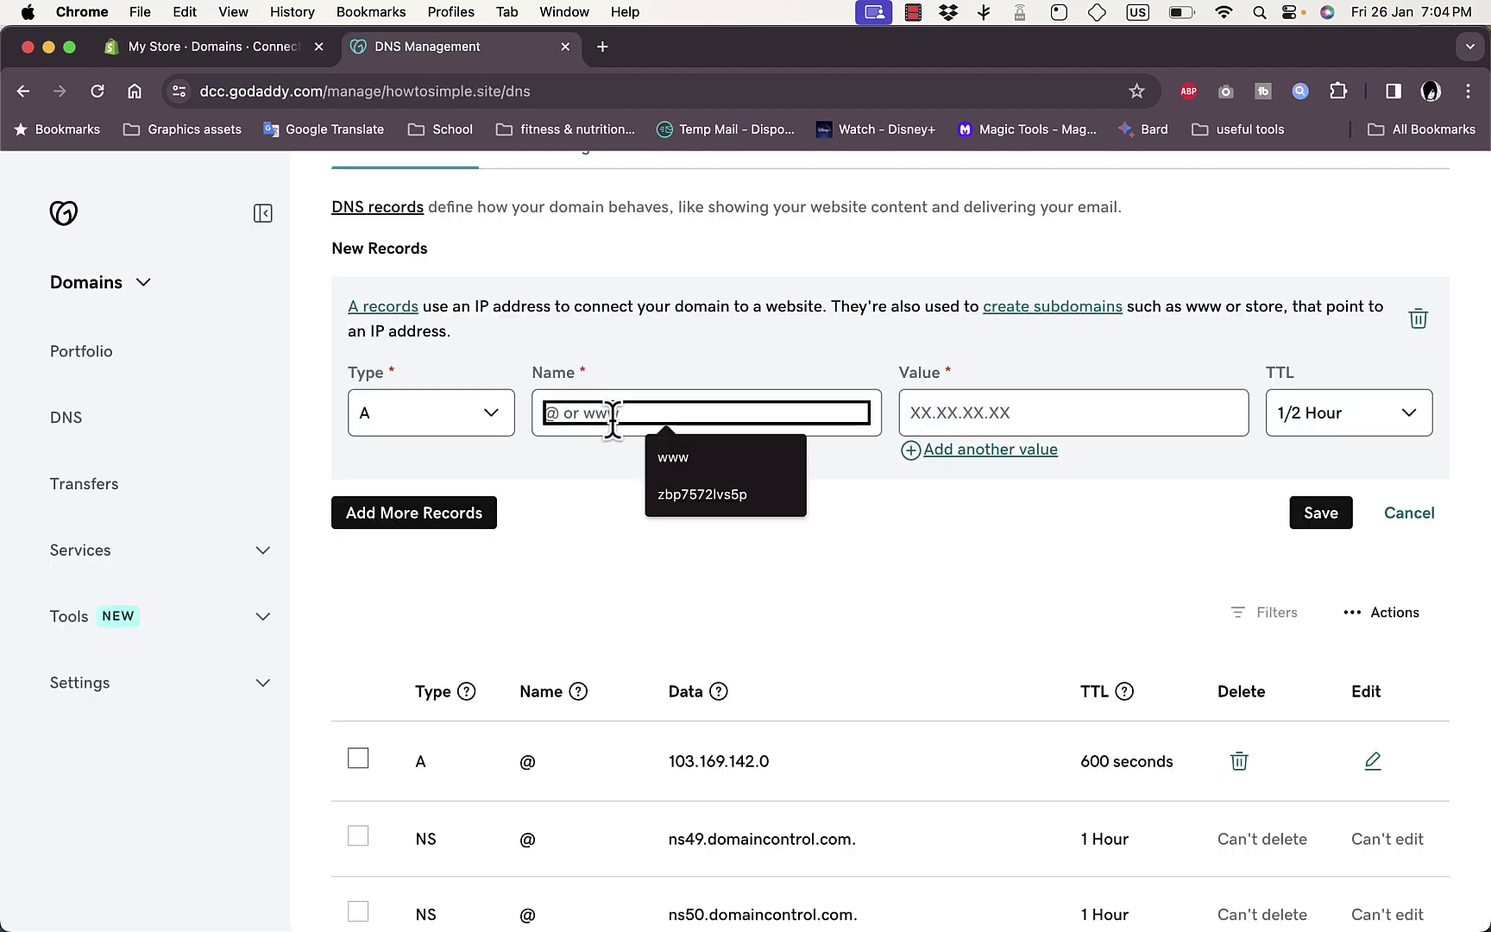
{"action": "key", "text": "super+v"}
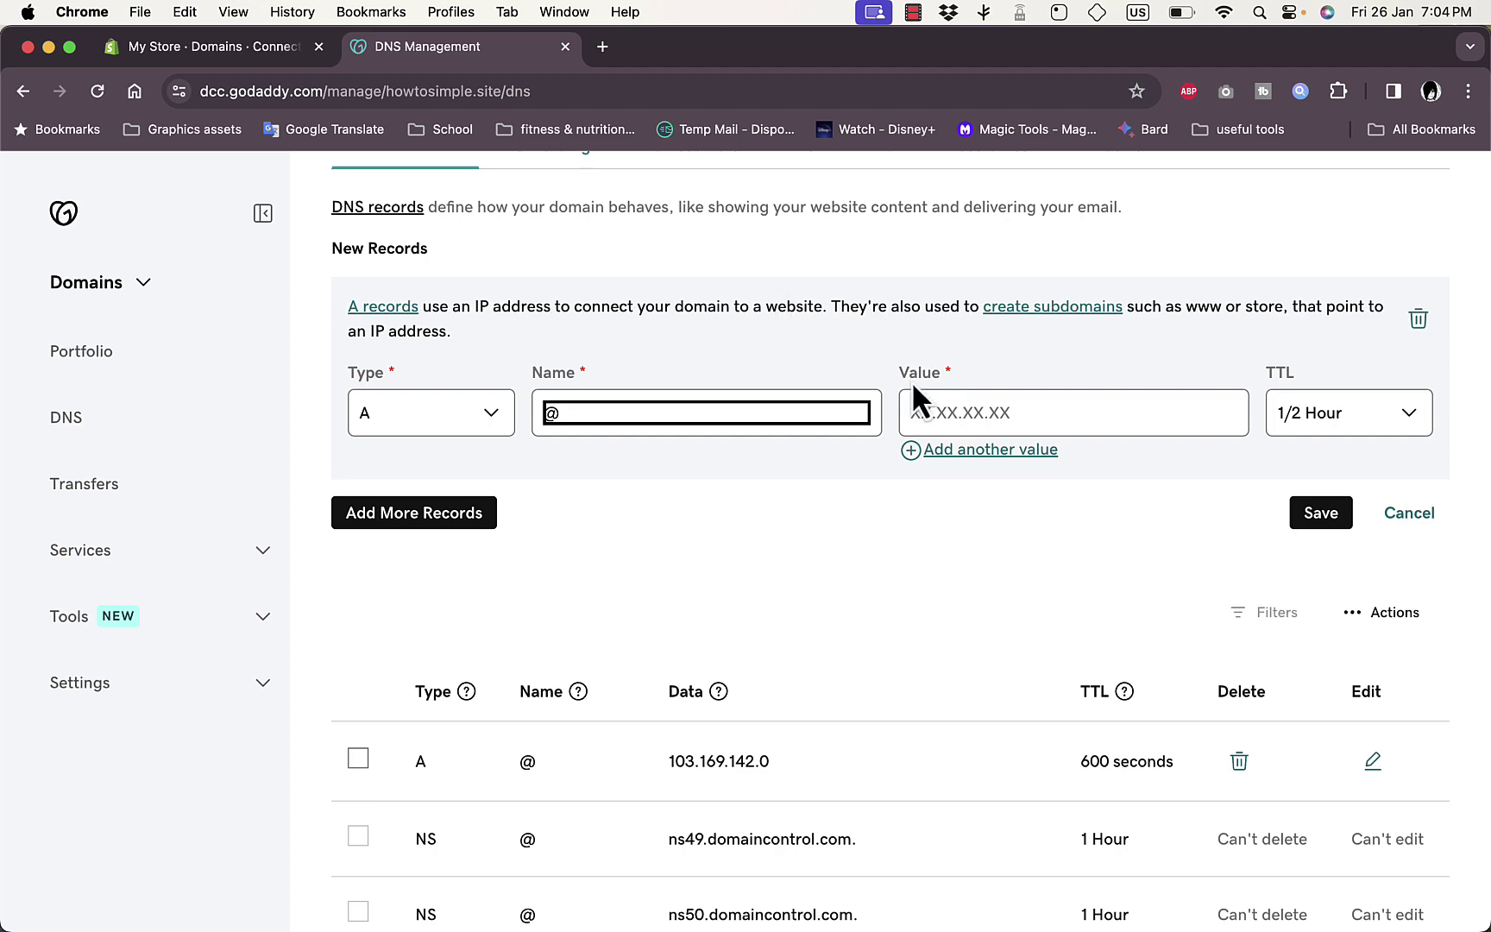
Step: Set the A record value to 23.227.38.65 and save it
{"action": "left_click", "coordinate": [263, 52]}
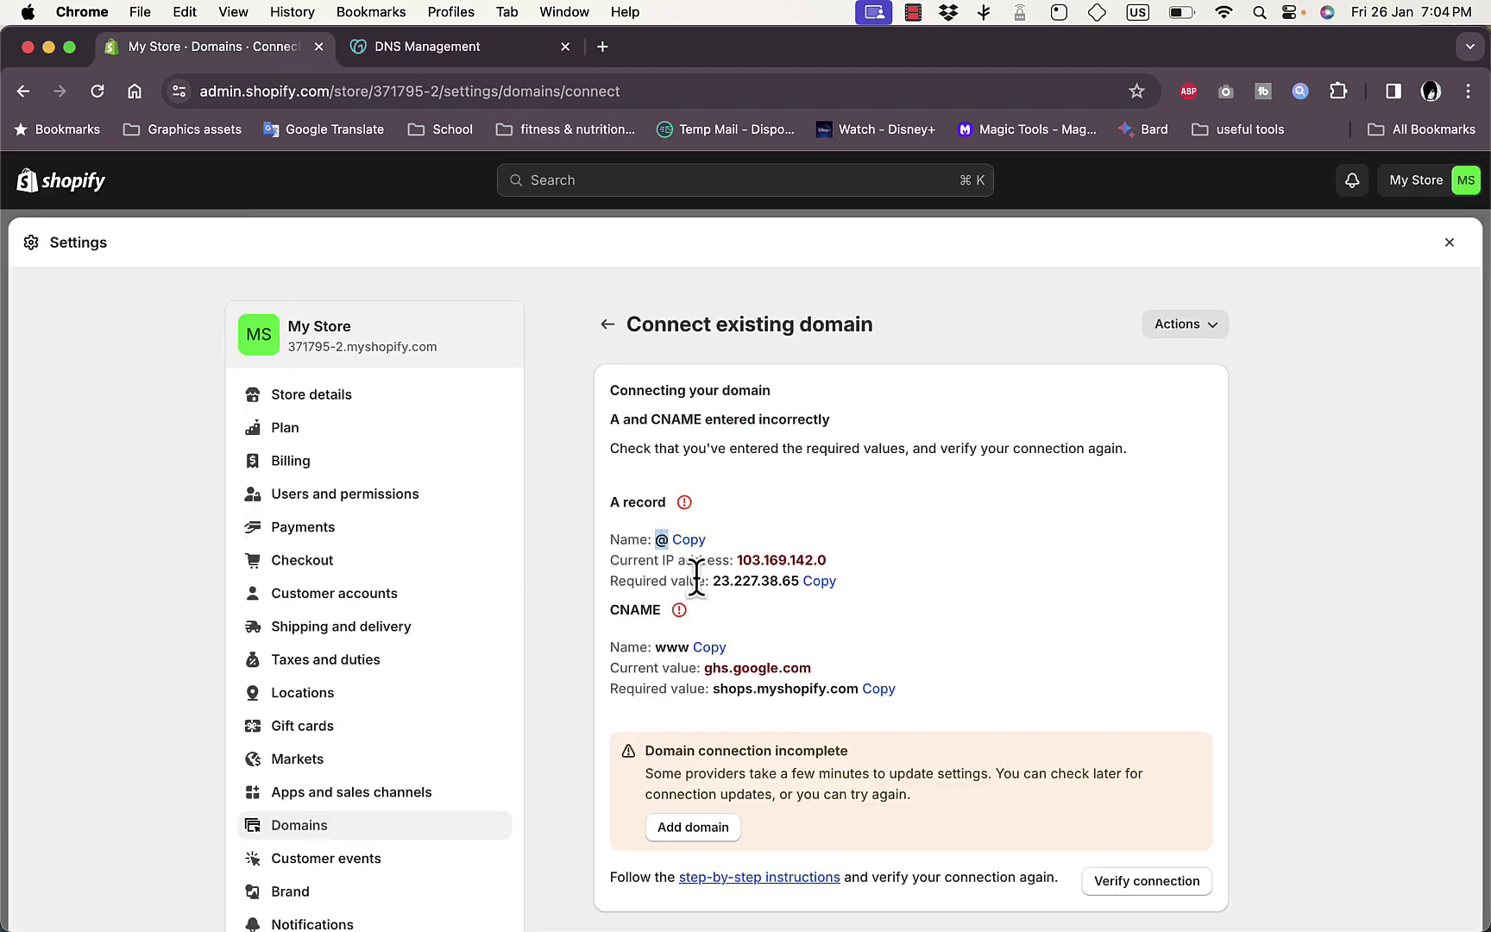
{"action": "left_click_drag", "start_coordinate": [713, 583], "coordinate": [794, 590]}
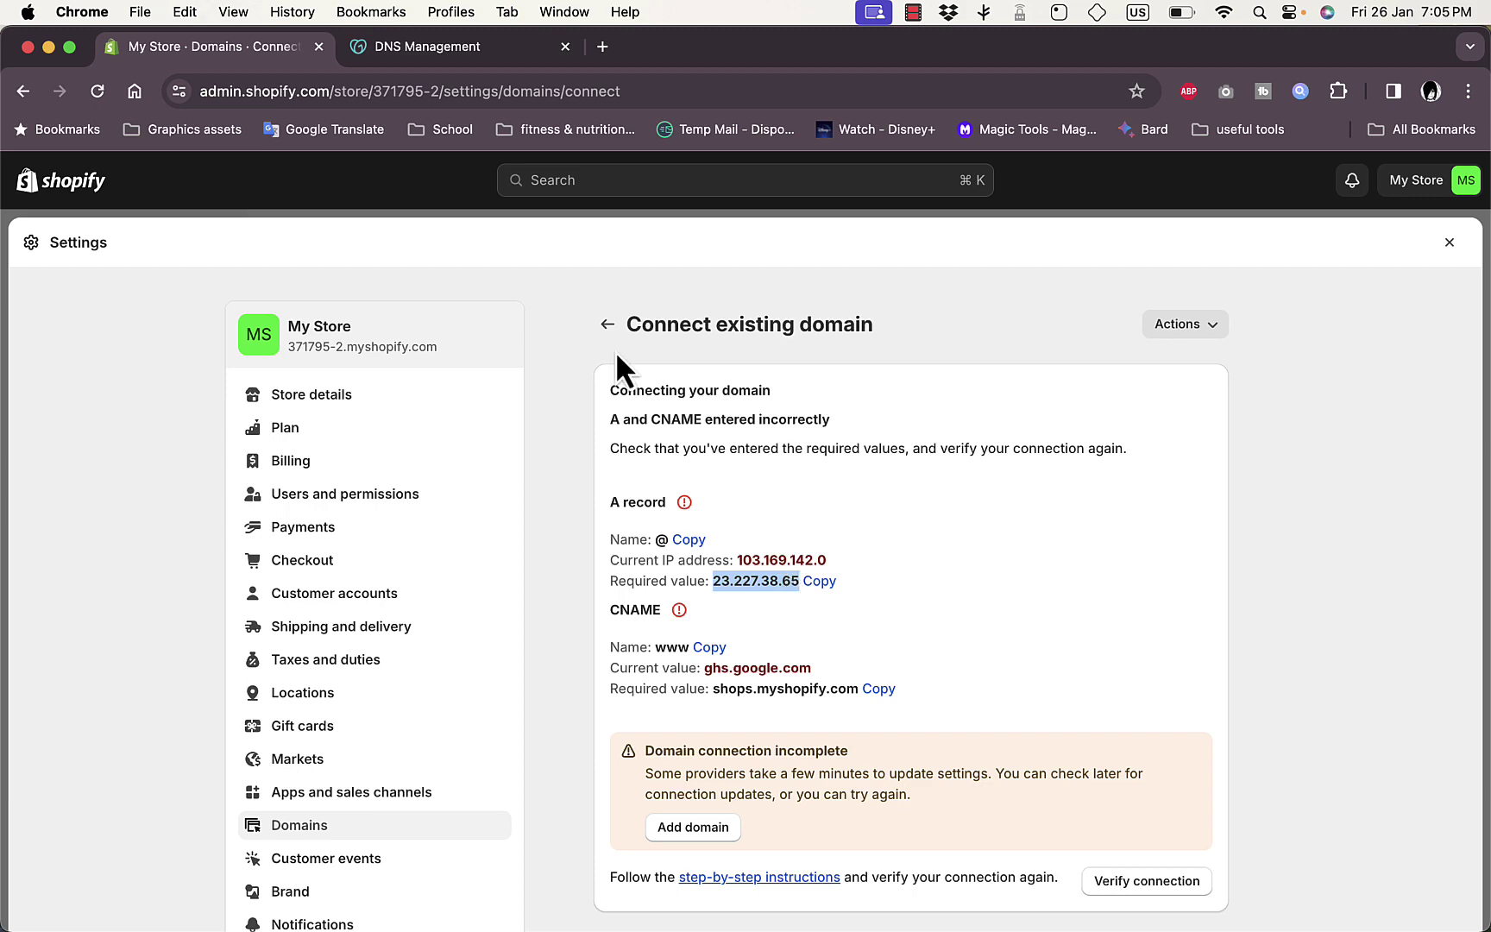
{"action": "left_click", "coordinate": [476, 52]}
{"action": "left_click", "coordinate": [974, 418]}
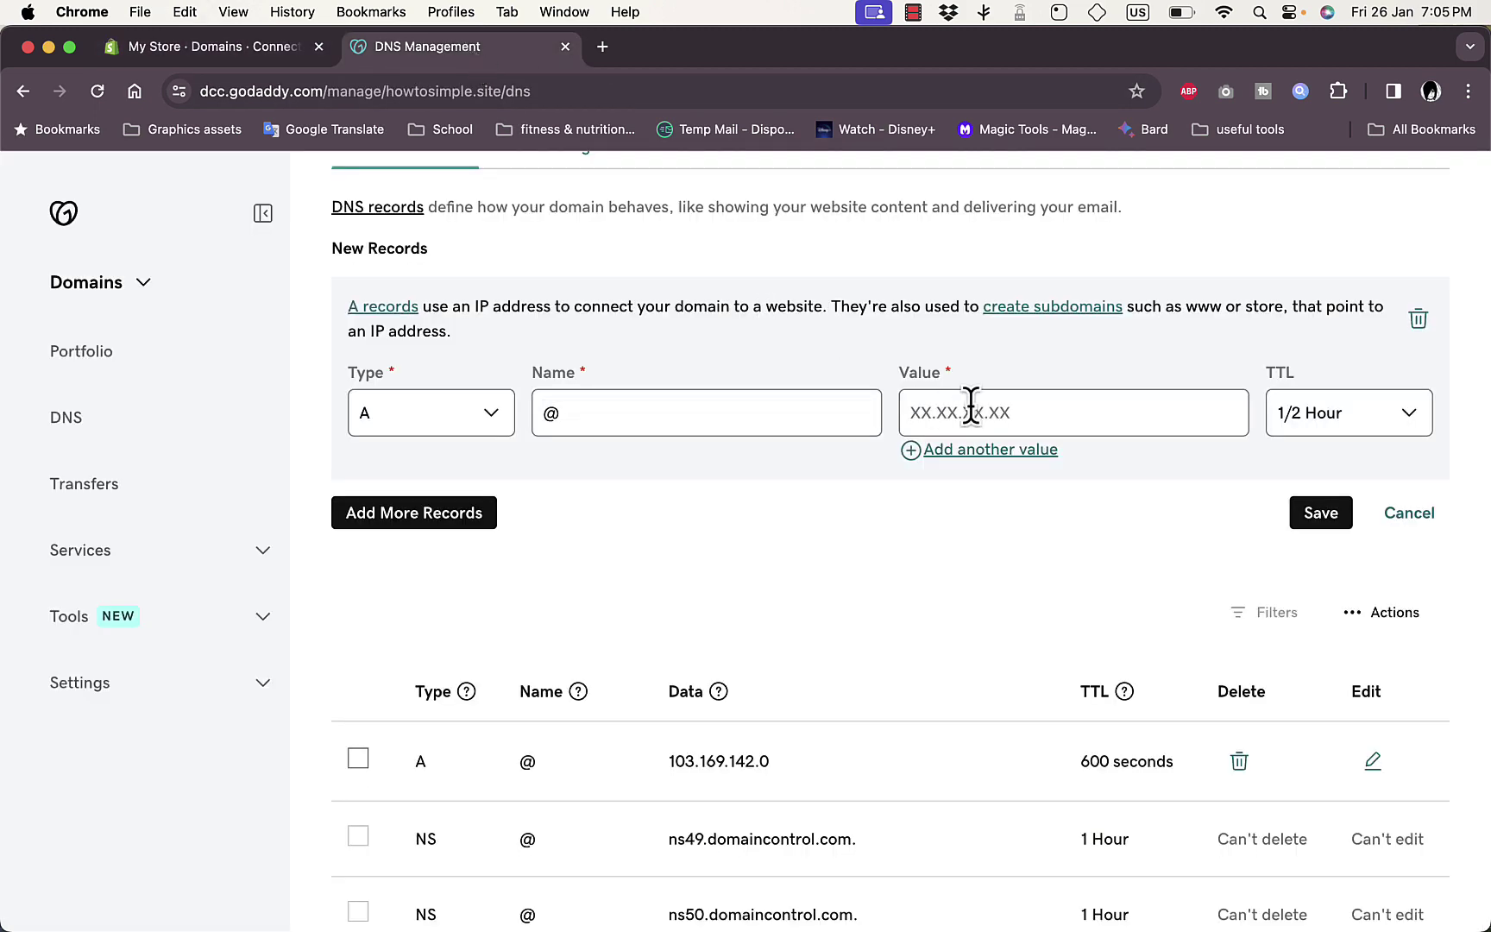
{"action": "key", "text": "cmd+v"}
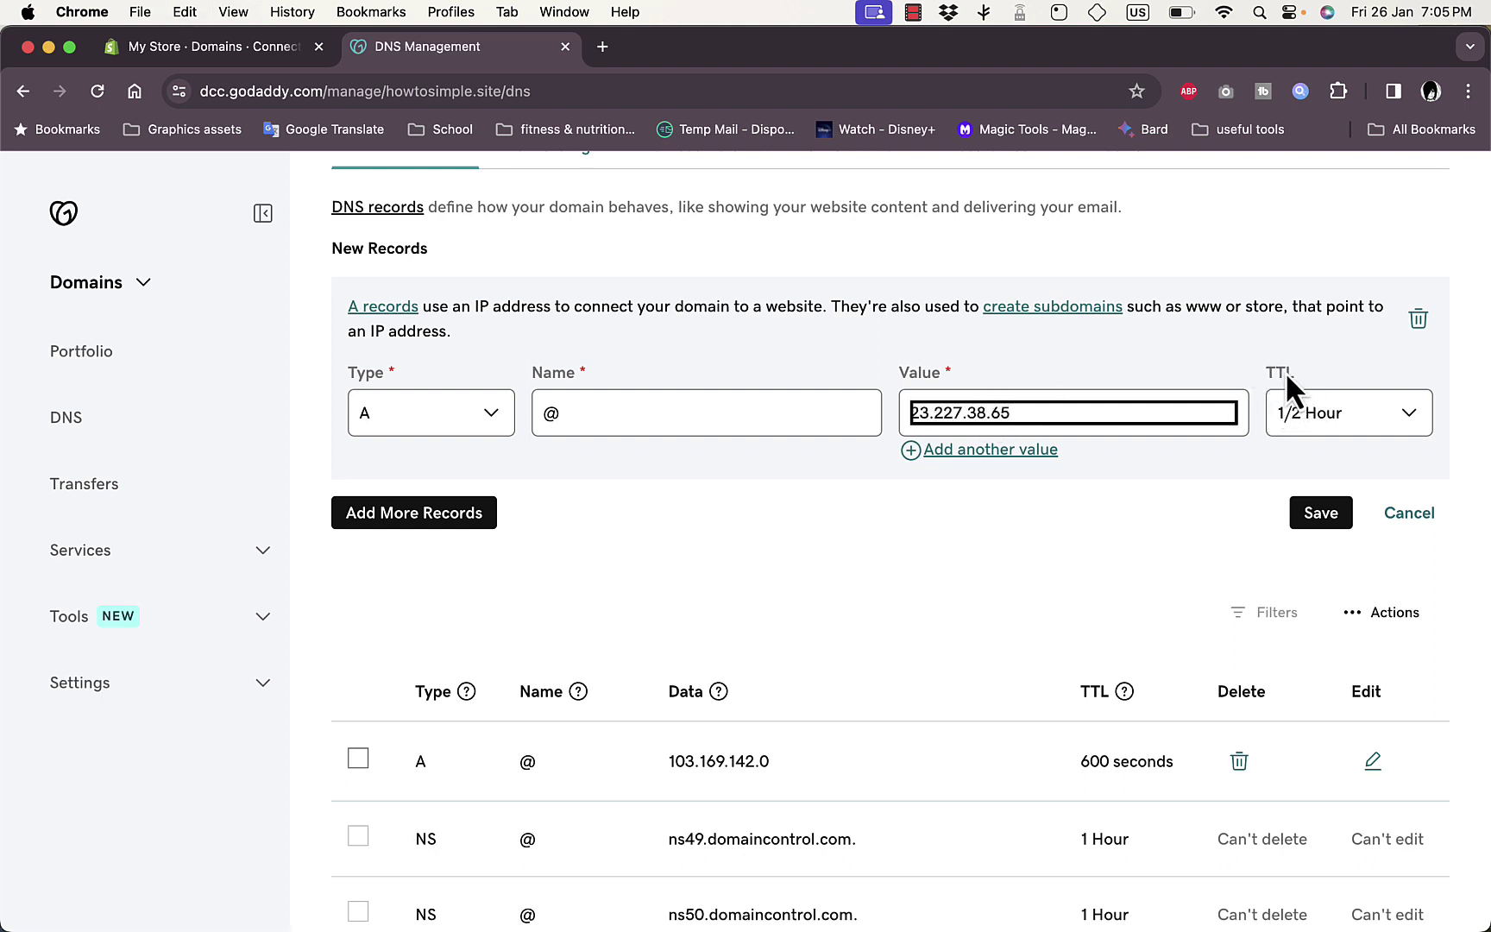
{"action": "left_click", "coordinate": [1319, 513]}
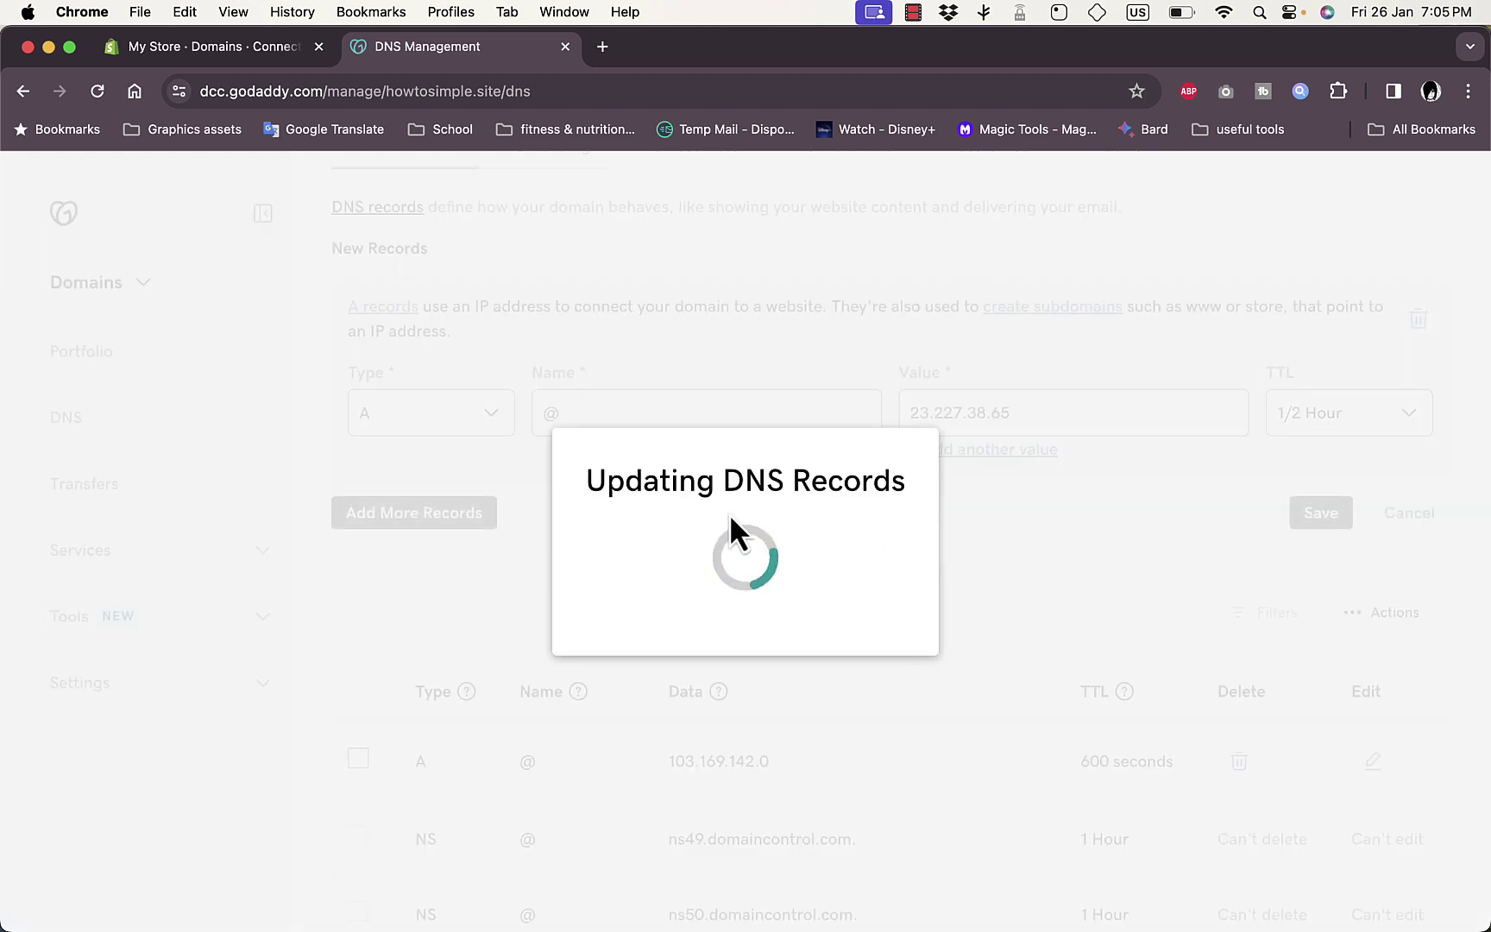
{"action": "scroll", "coordinate": [840, 518], "scroll_direction": "down", "scroll_amount": 5}
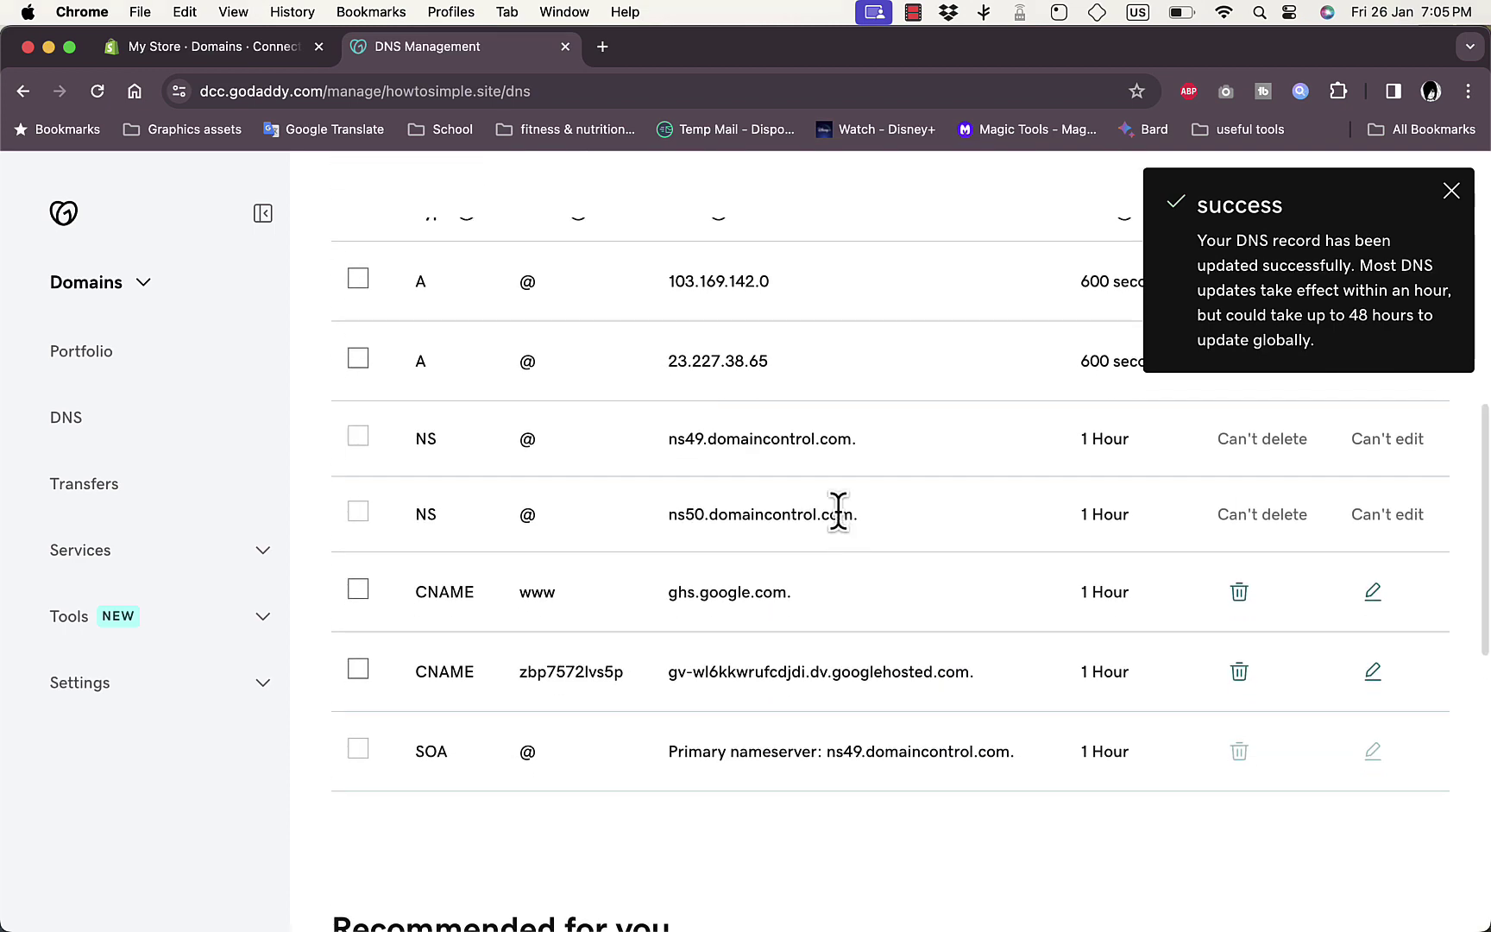
{"action": "scroll", "coordinate": [716, 421], "scroll_direction": "up", "scroll_amount": 5}
{"action": "scroll", "coordinate": [715, 409], "scroll_direction": "up", "scroll_amount": 4}
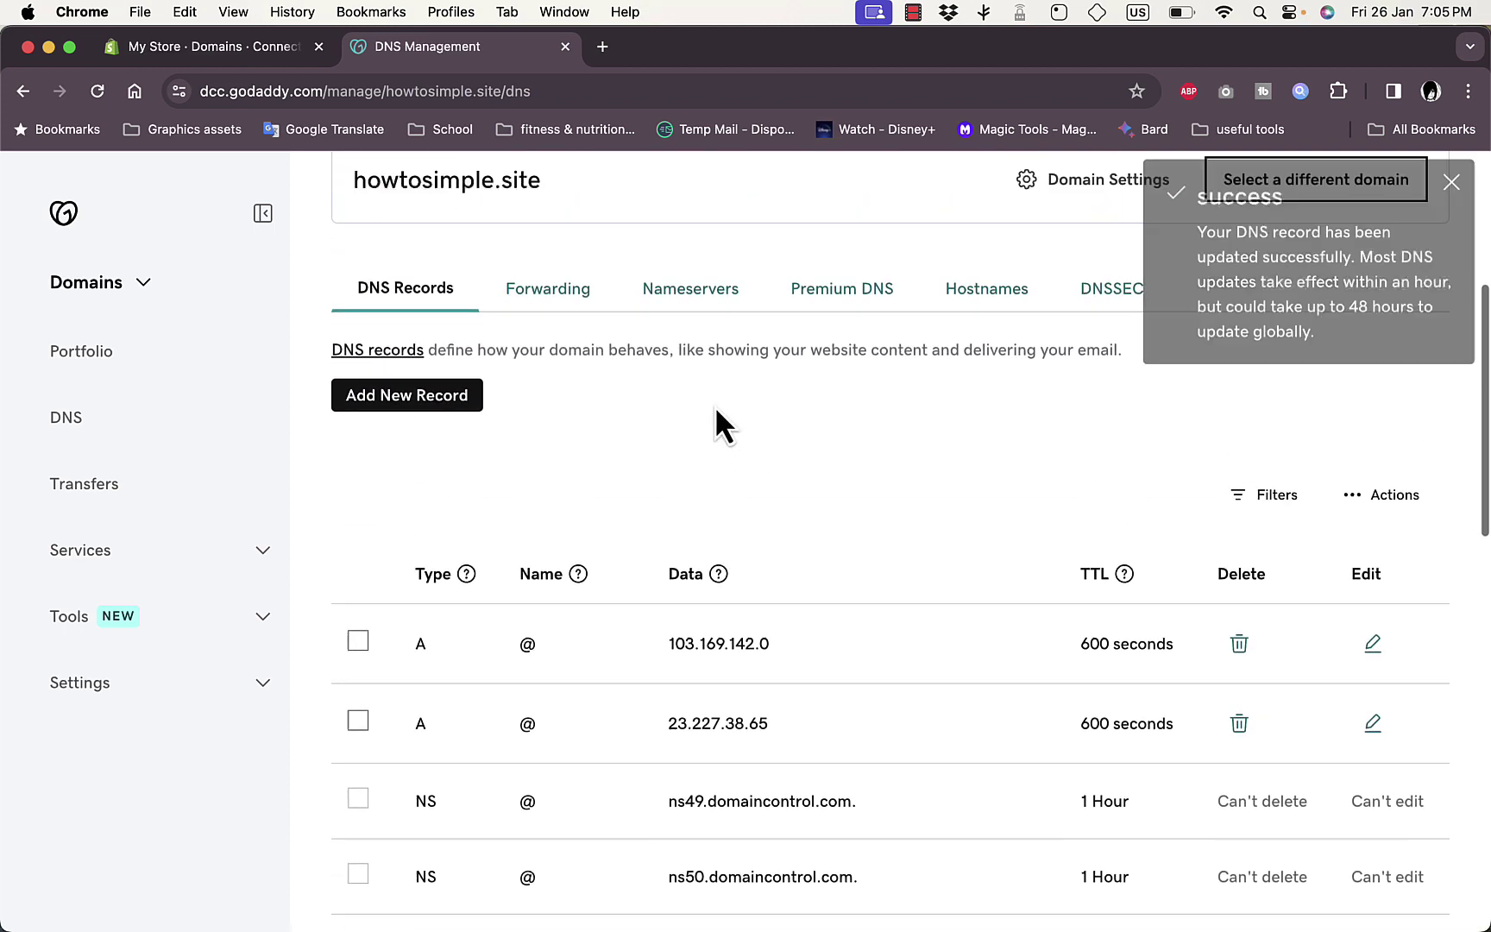
Step: Add a new CNAME record in GoDaddy with name www copied from Shopify
{"action": "left_click", "coordinate": [264, 59]}
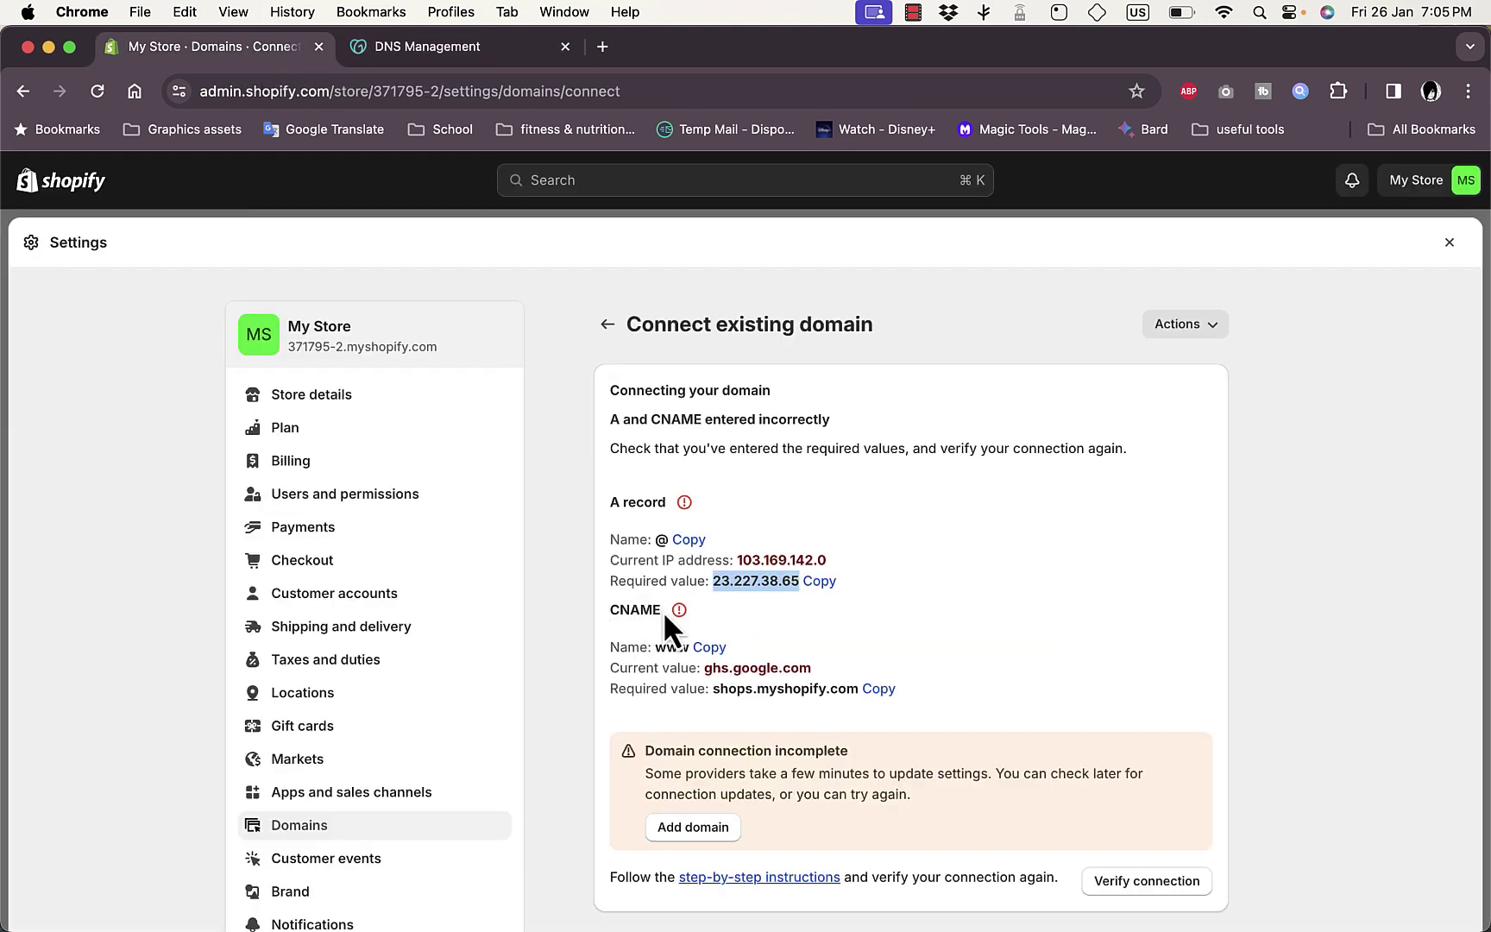
{"action": "left_click", "coordinate": [442, 52]}
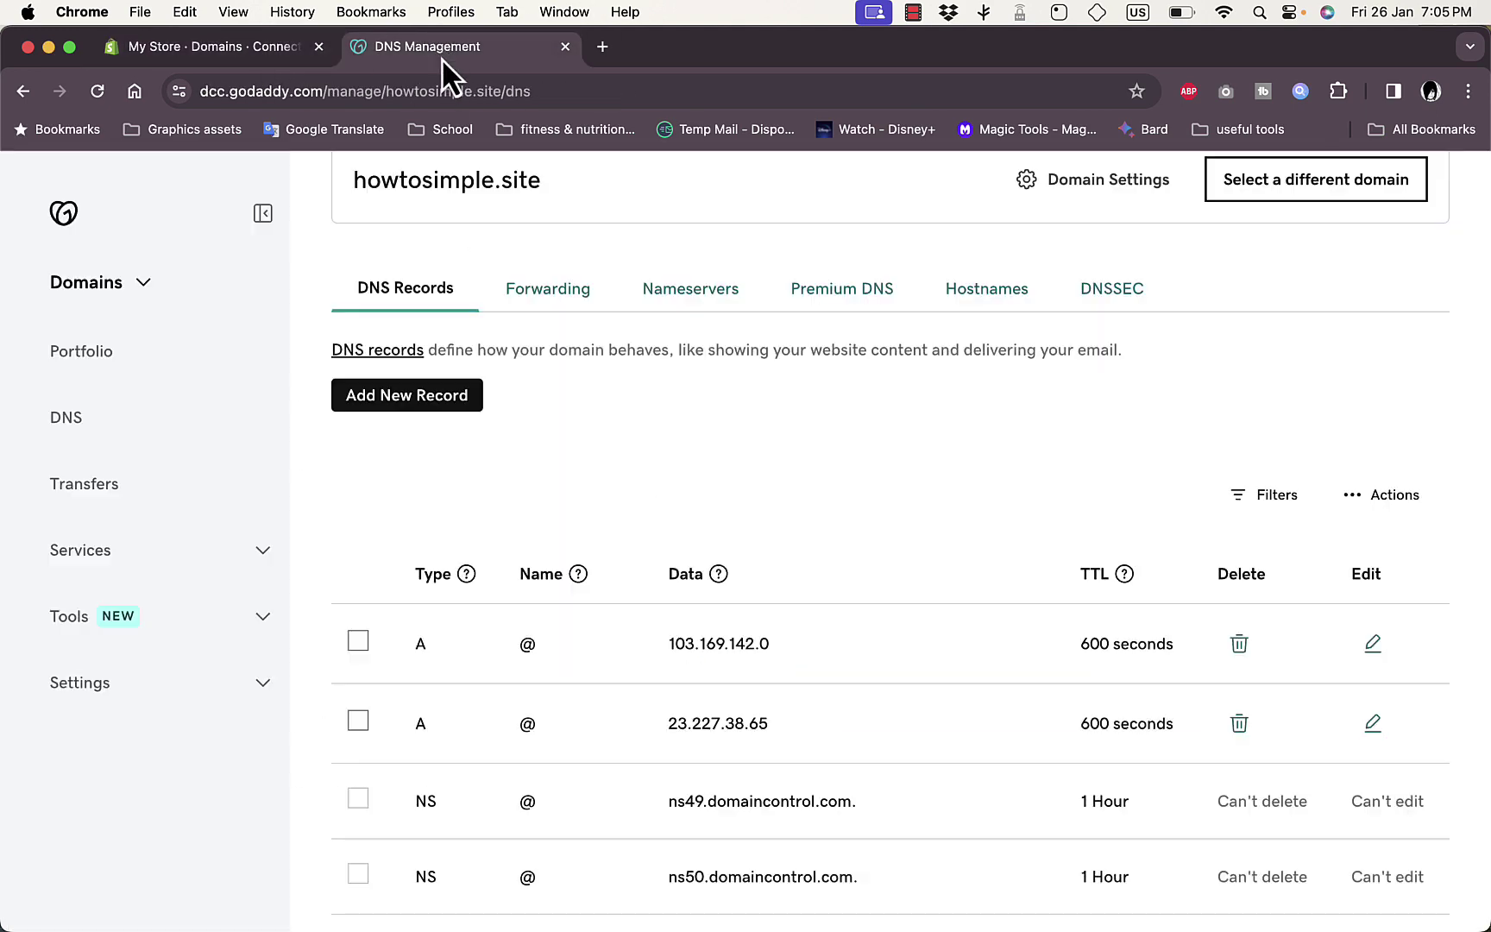
{"action": "left_click", "coordinate": [436, 419]}
{"action": "left_click", "coordinate": [486, 547]}
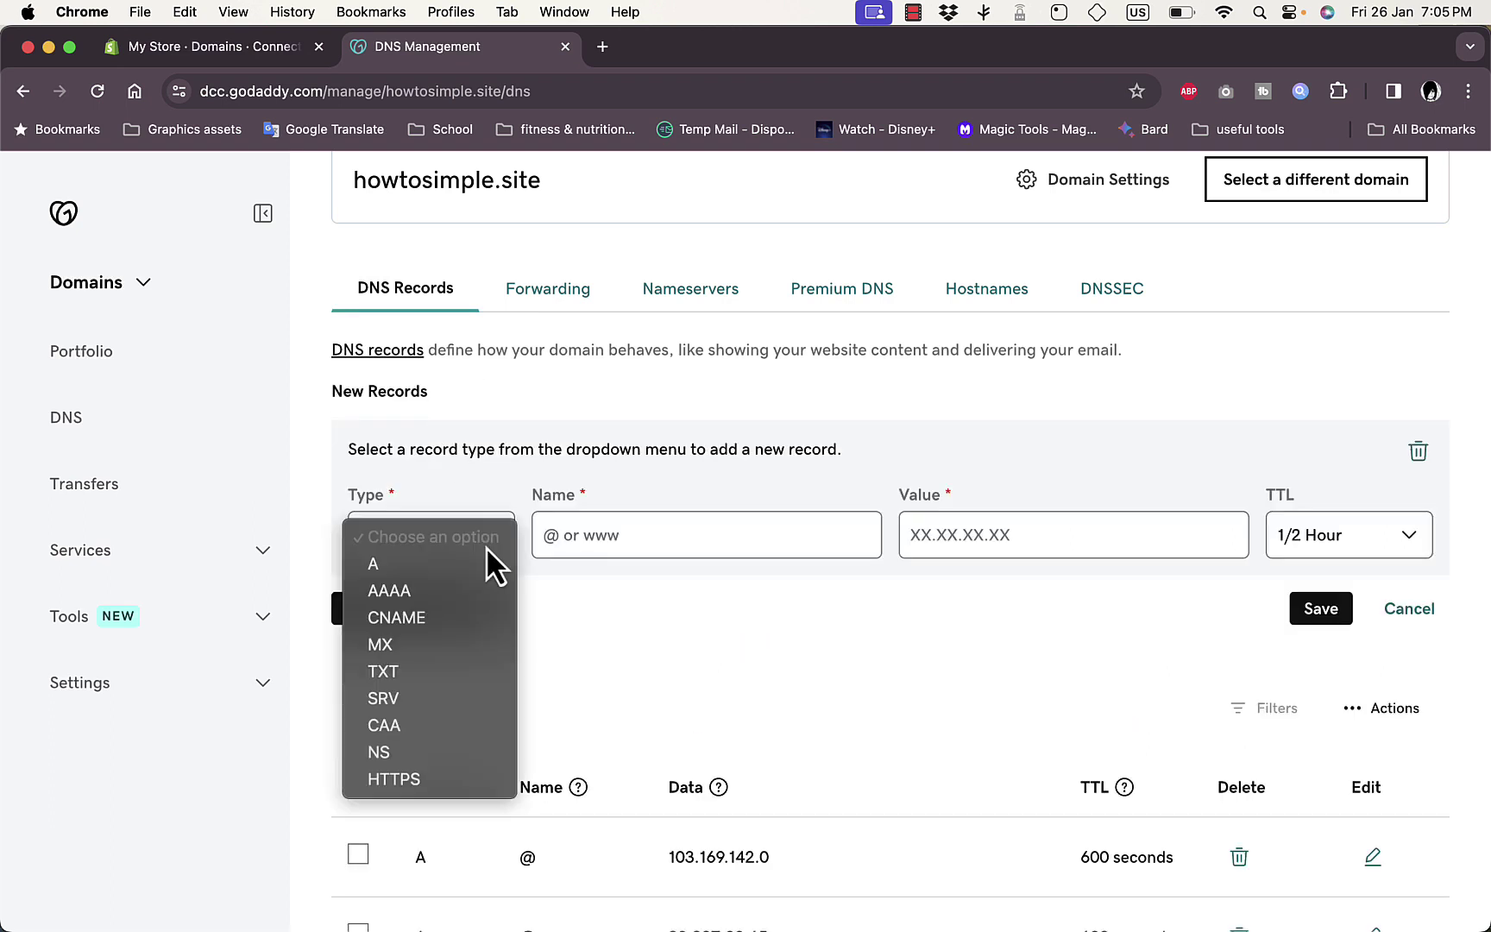
{"action": "left_click", "coordinate": [420, 625]}
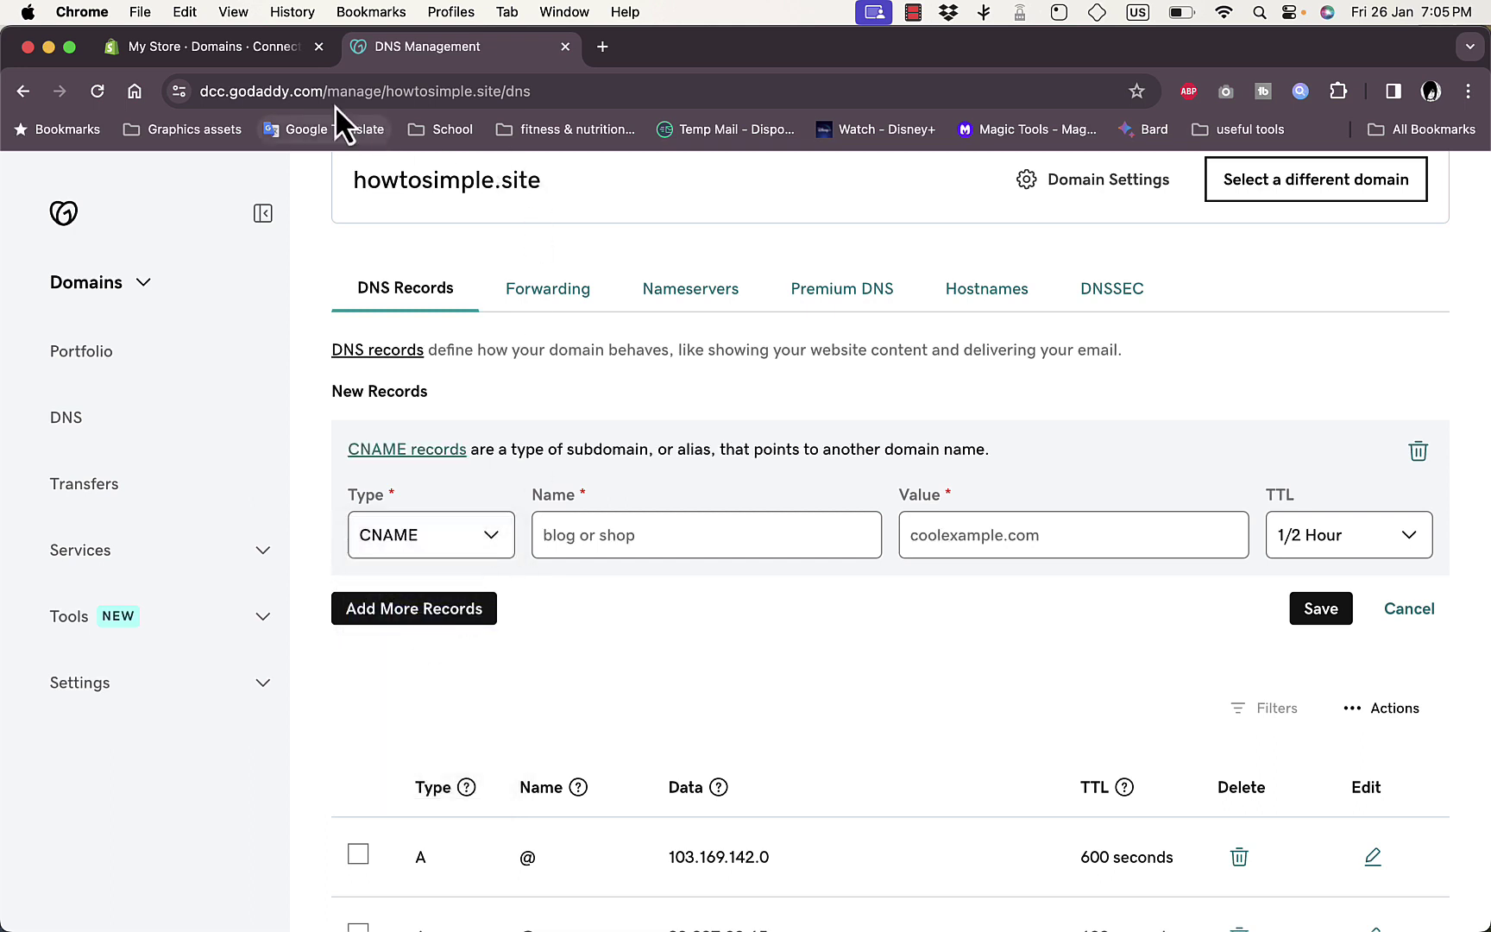
{"action": "left_click", "coordinate": [246, 51]}
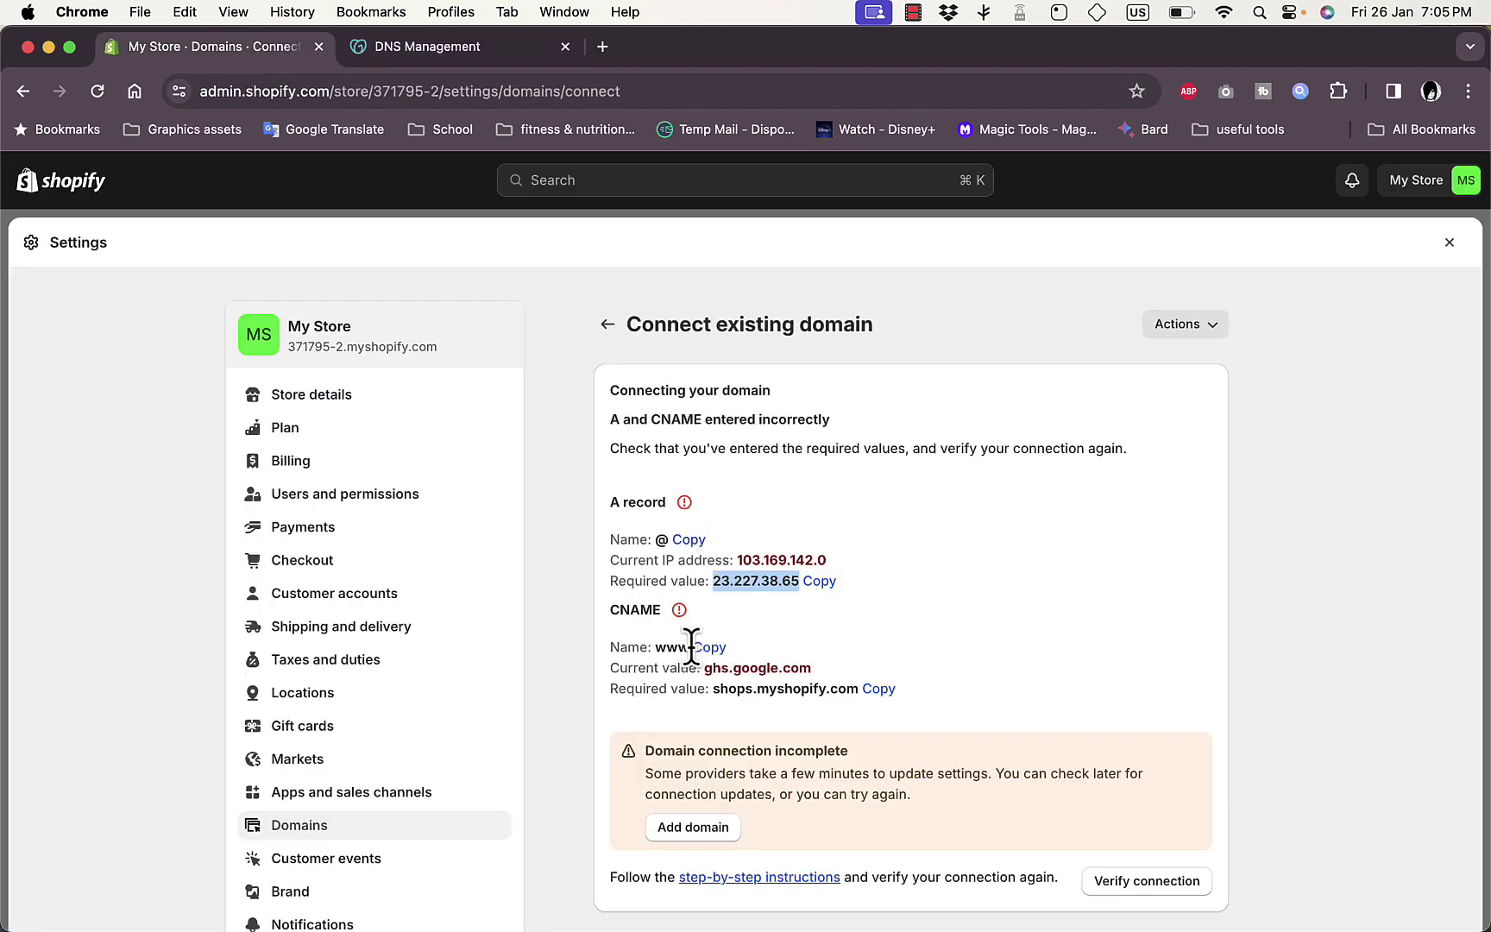
{"action": "left_click_drag", "start_coordinate": [691, 647], "coordinate": [657, 647]}
{"action": "key", "text": "super+c"}
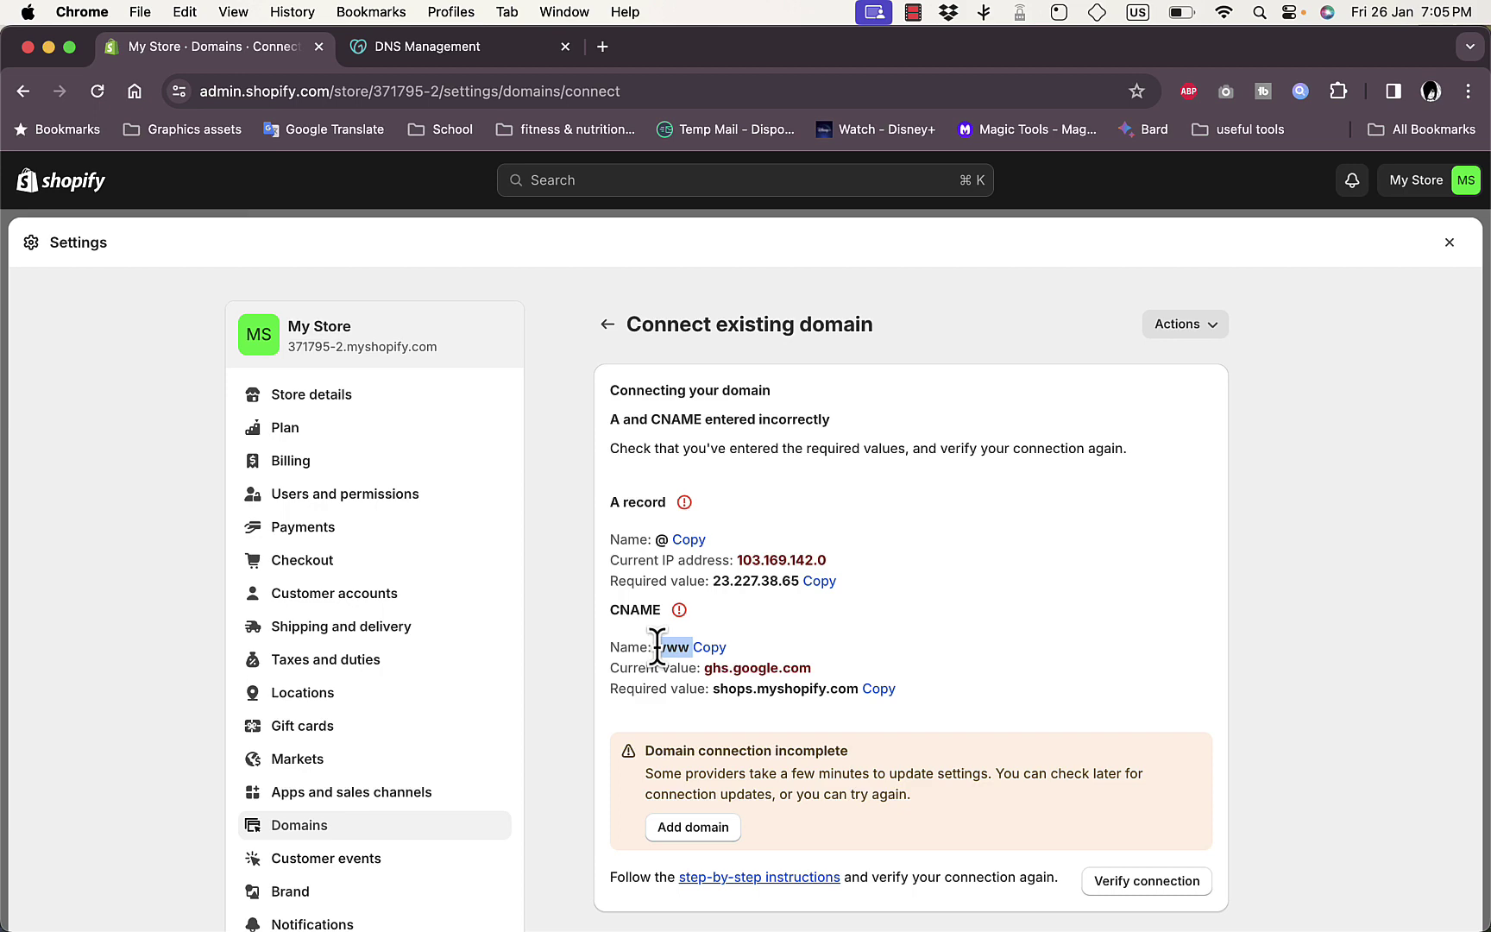
{"action": "left_click", "coordinate": [469, 51]}
{"action": "left_click", "coordinate": [733, 536]}
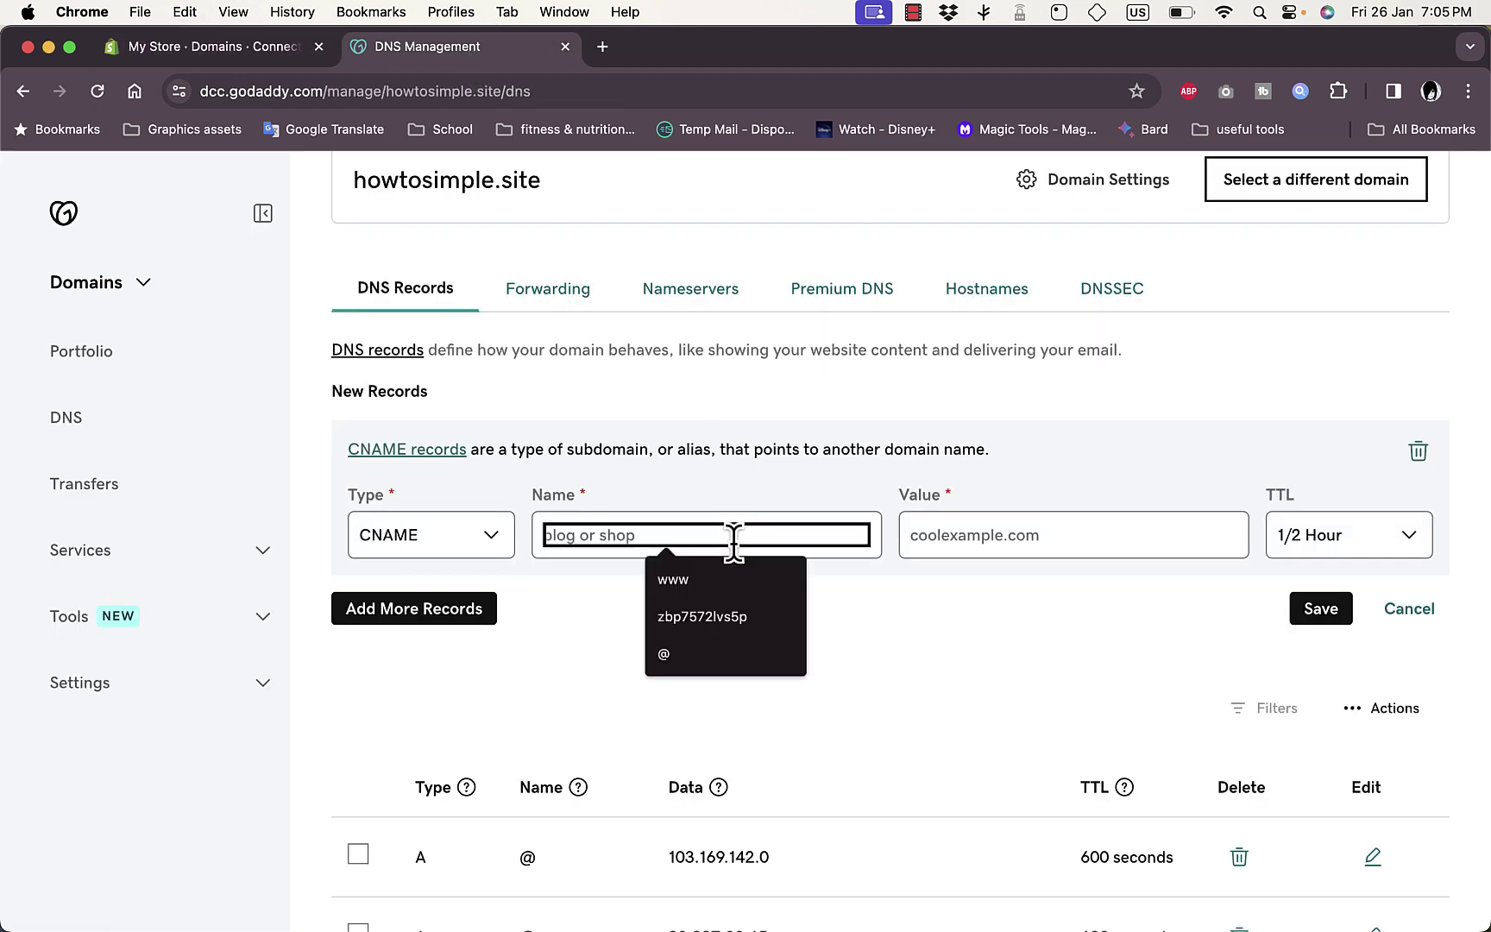
{"action": "key", "text": "super+v"}
Step: Set the CNAME value to shops.myshopify.com and save, getting 'Record data is invalid.'
{"action": "left_click", "coordinate": [279, 50]}
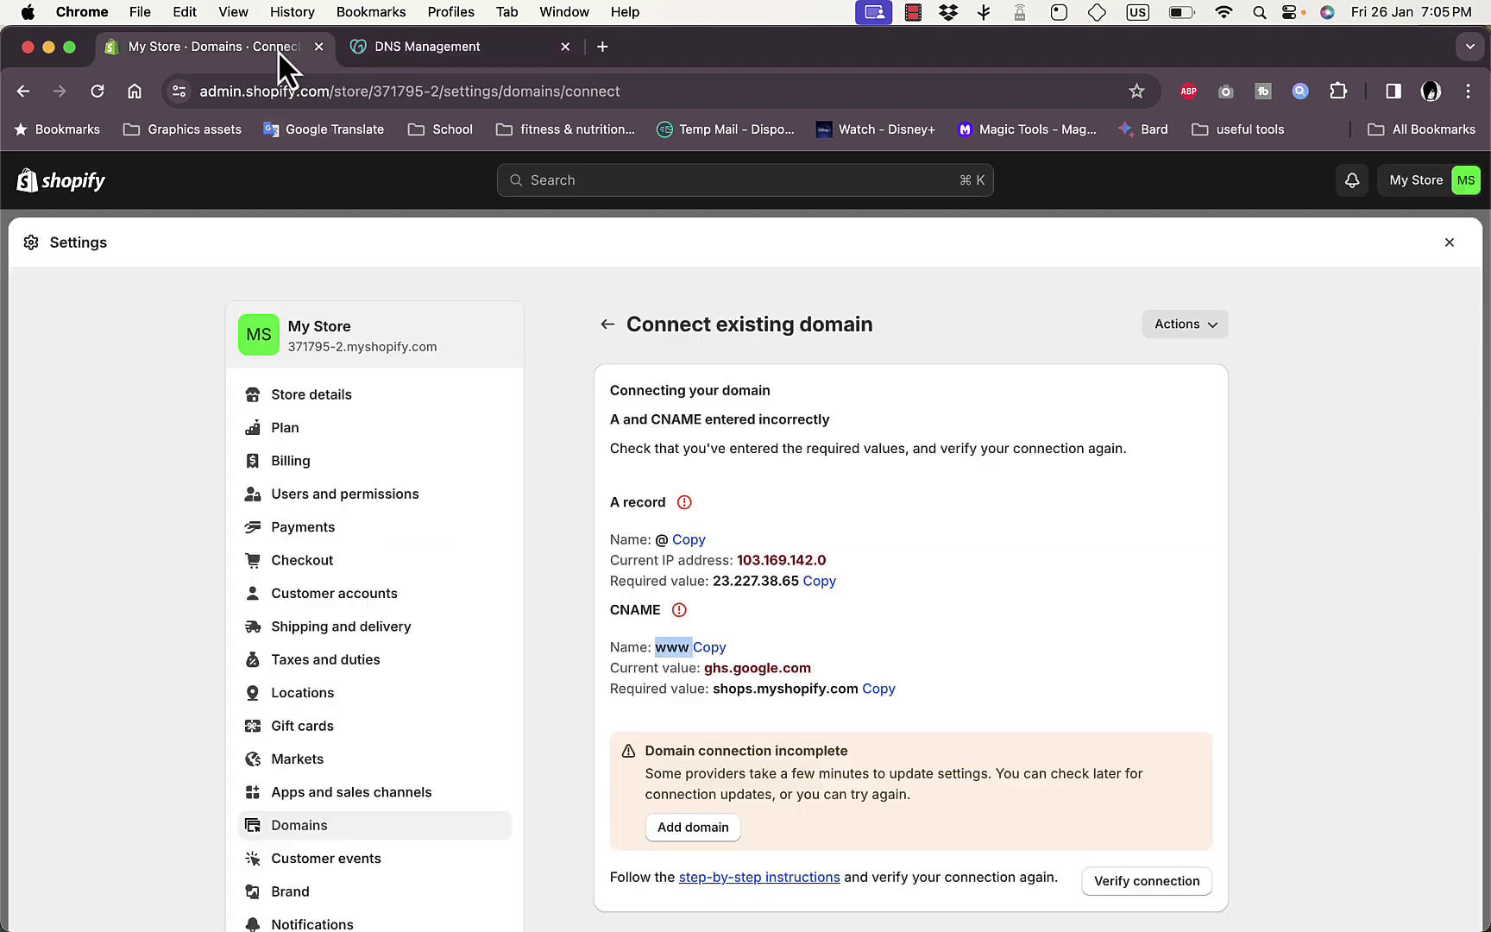
{"action": "left_click", "coordinate": [715, 688]}
{"action": "left_click_drag", "start_coordinate": [714, 687], "coordinate": [857, 688]}
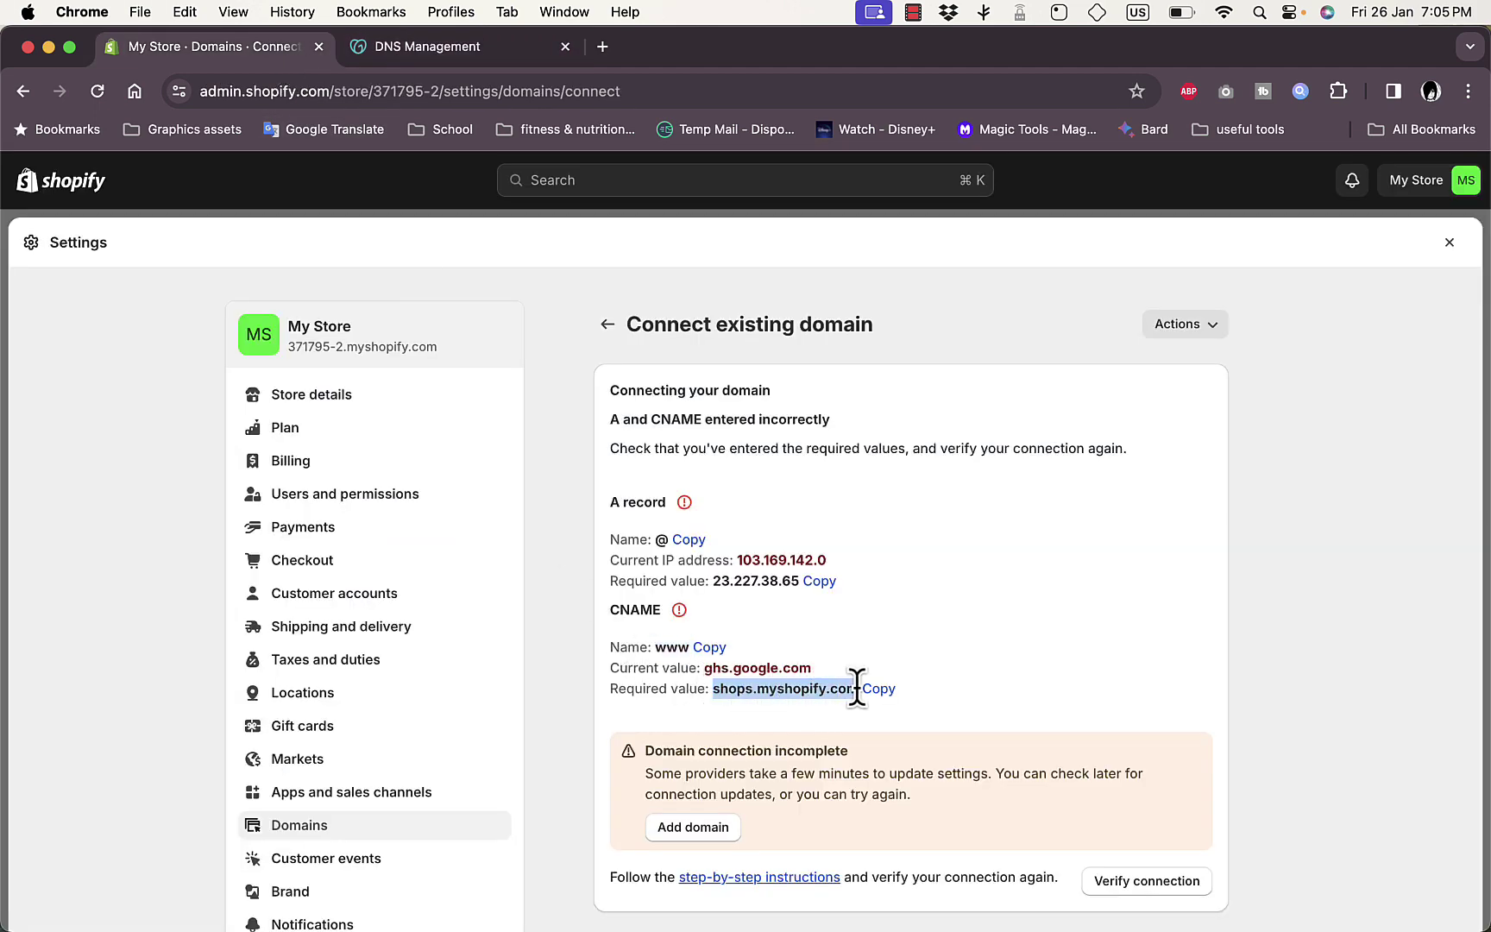
{"action": "key", "text": "super+c"}
{"action": "left_click", "coordinate": [434, 49]}
{"action": "left_click", "coordinate": [1019, 536]}
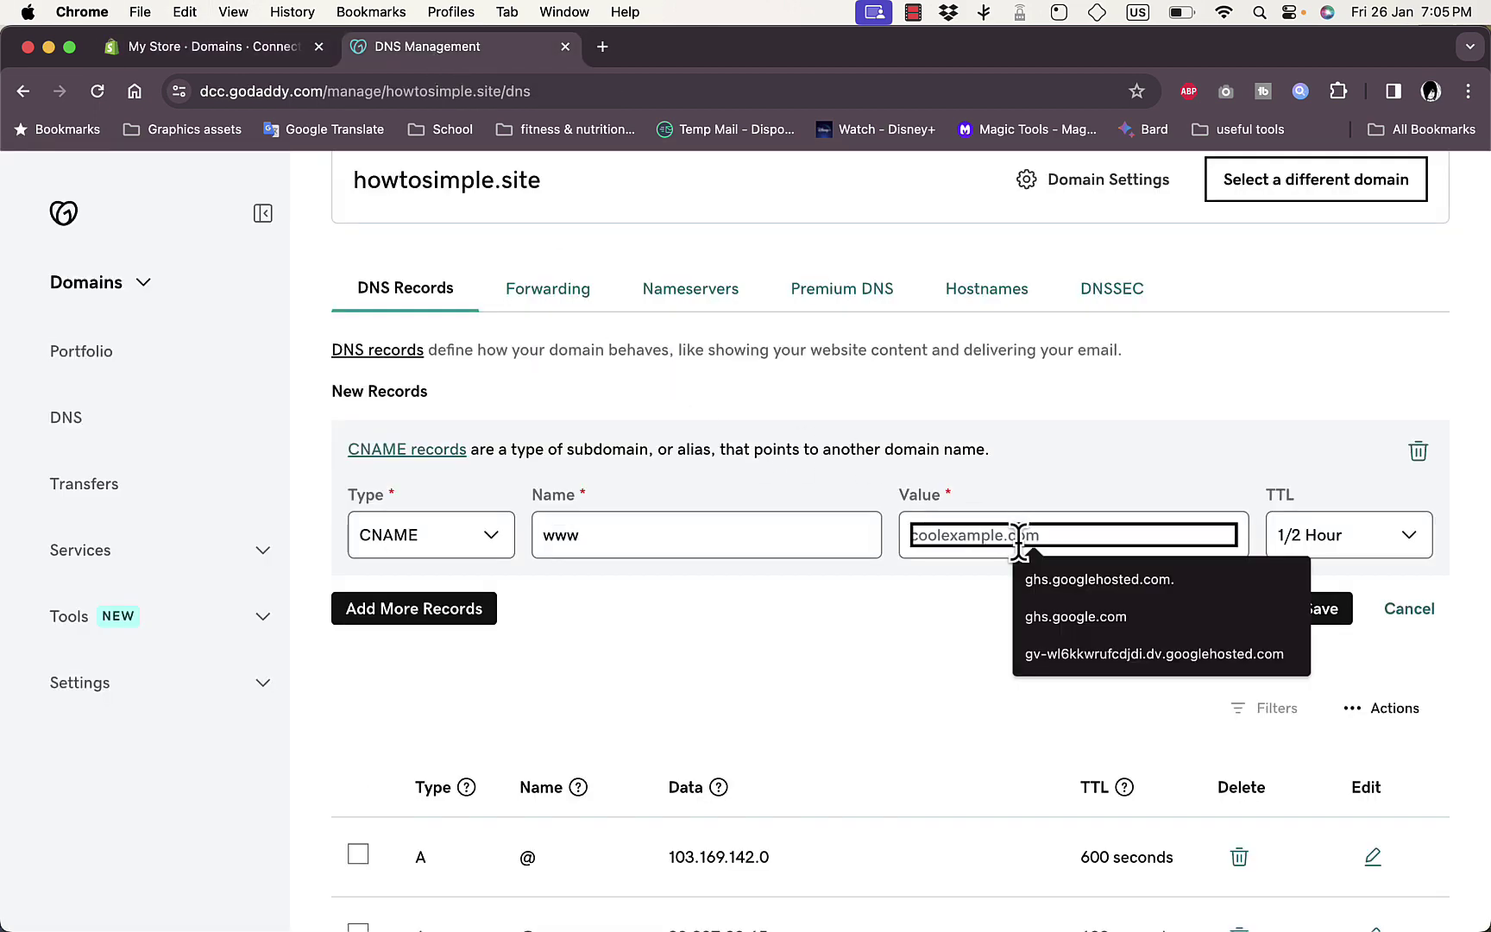
{"action": "key", "text": "super+v"}
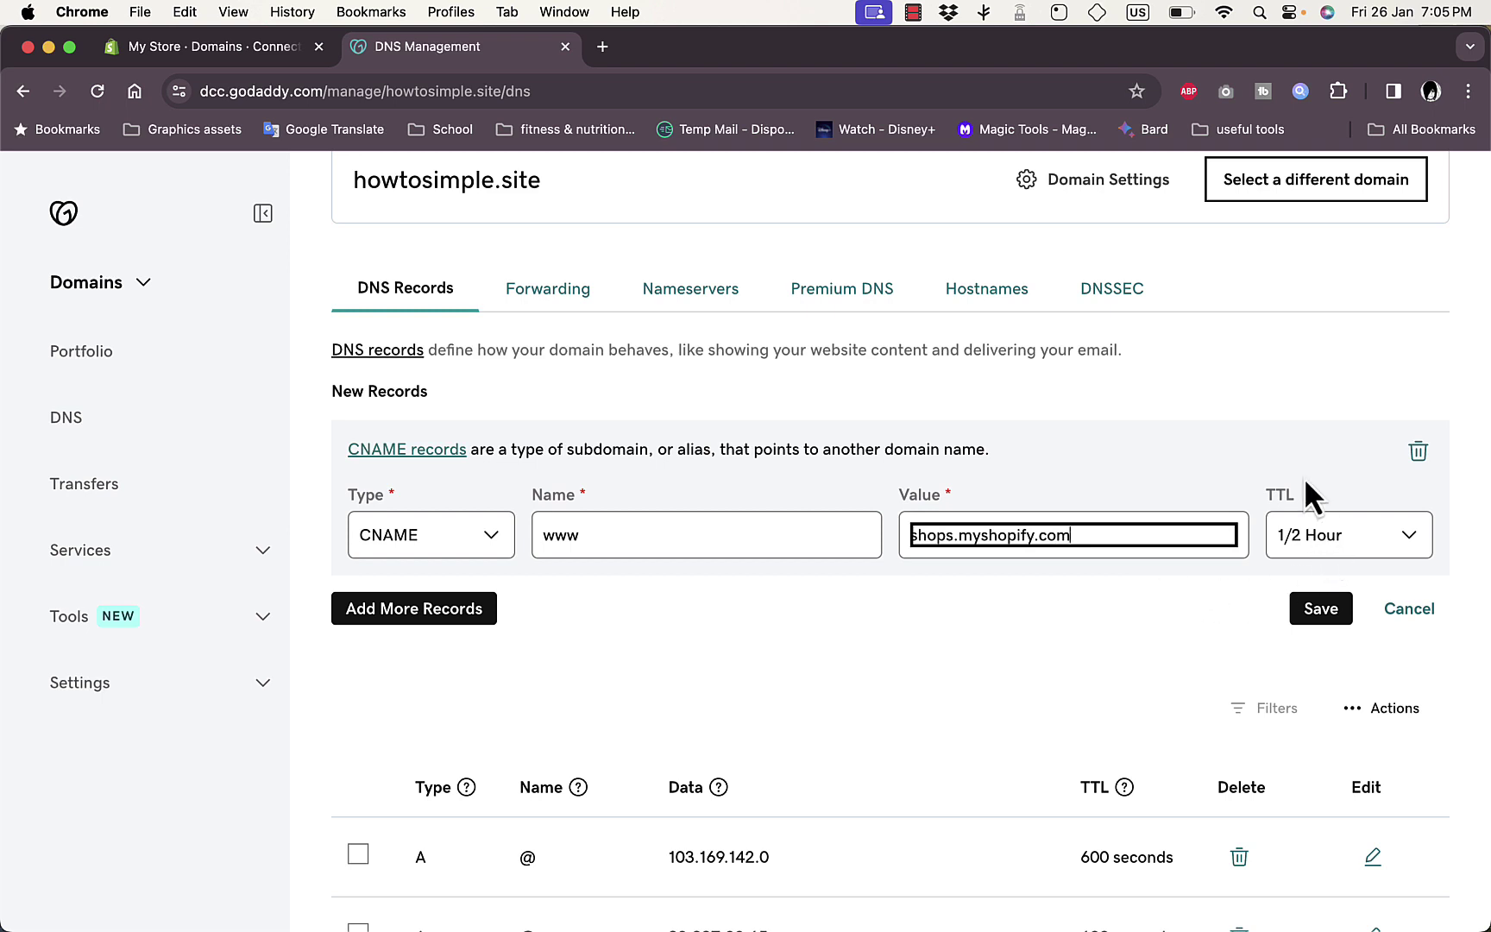
{"action": "left_click", "coordinate": [1325, 617]}
{"action": "left_click", "coordinate": [1321, 609]}
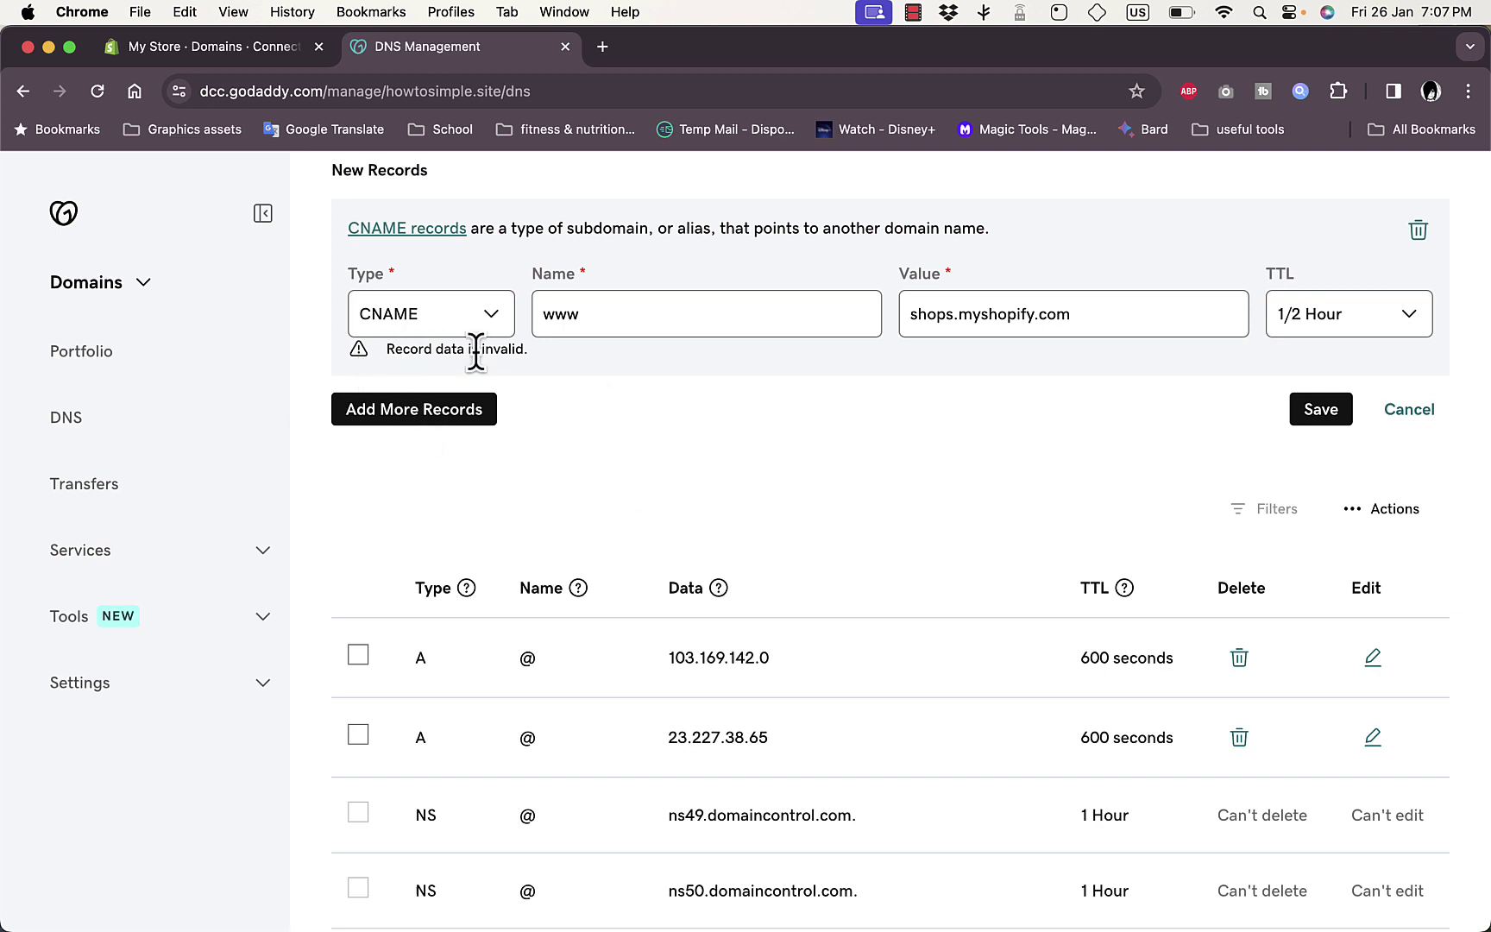
Step: Delete the old www CNAME record pointing to ghs.google.com
{"action": "scroll", "coordinate": [629, 435], "scroll_direction": "down", "scroll_amount": 4}
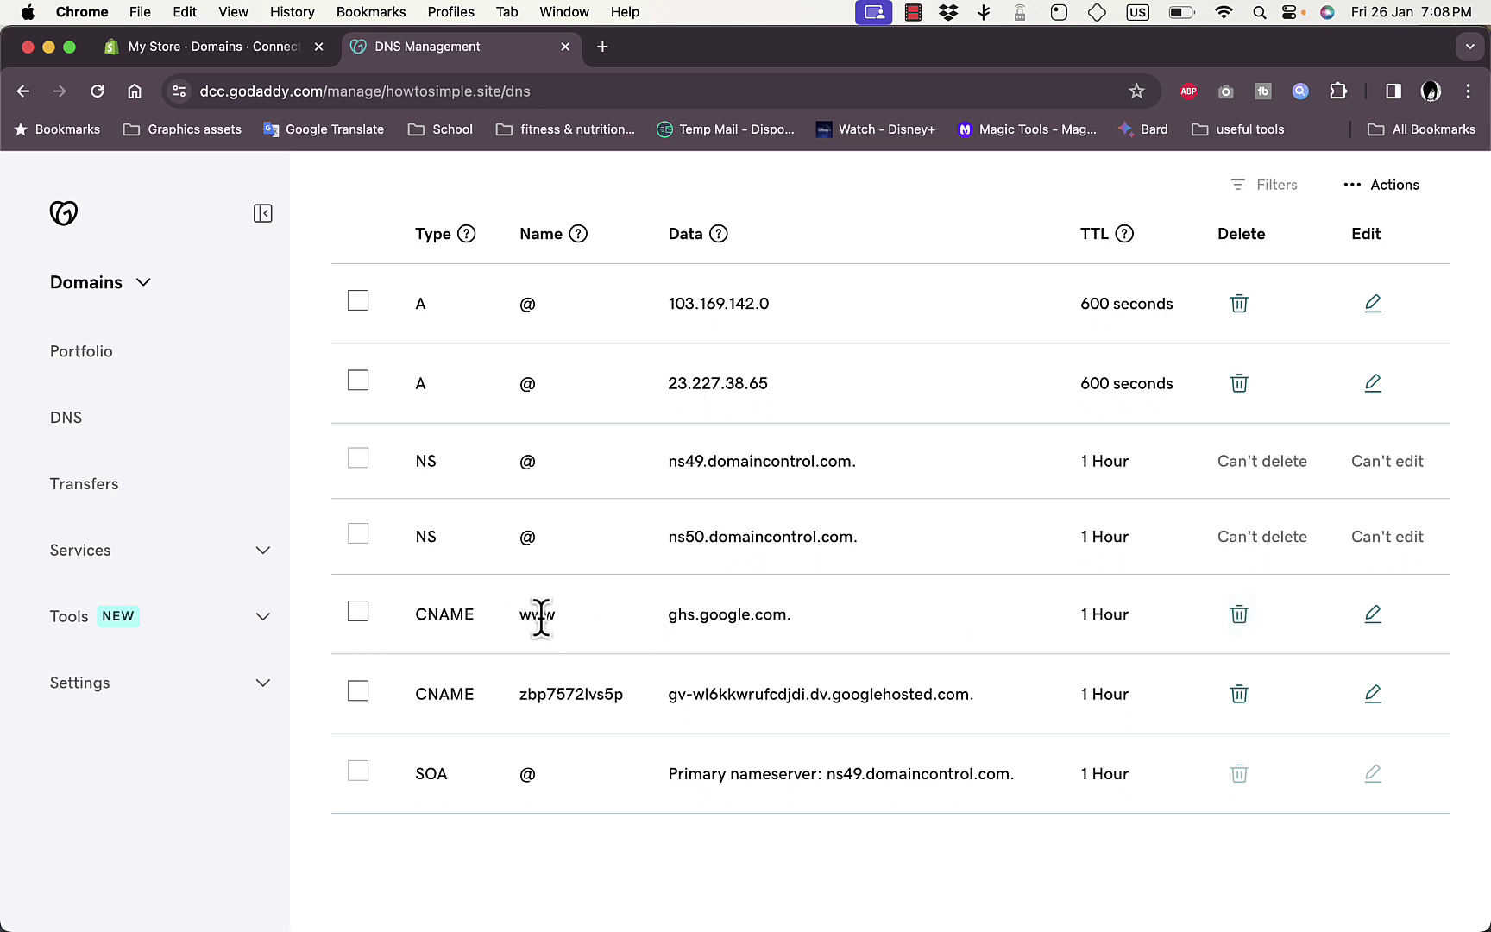
{"action": "left_click", "coordinate": [1242, 615]}
{"action": "left_click", "coordinate": [251, 576]}
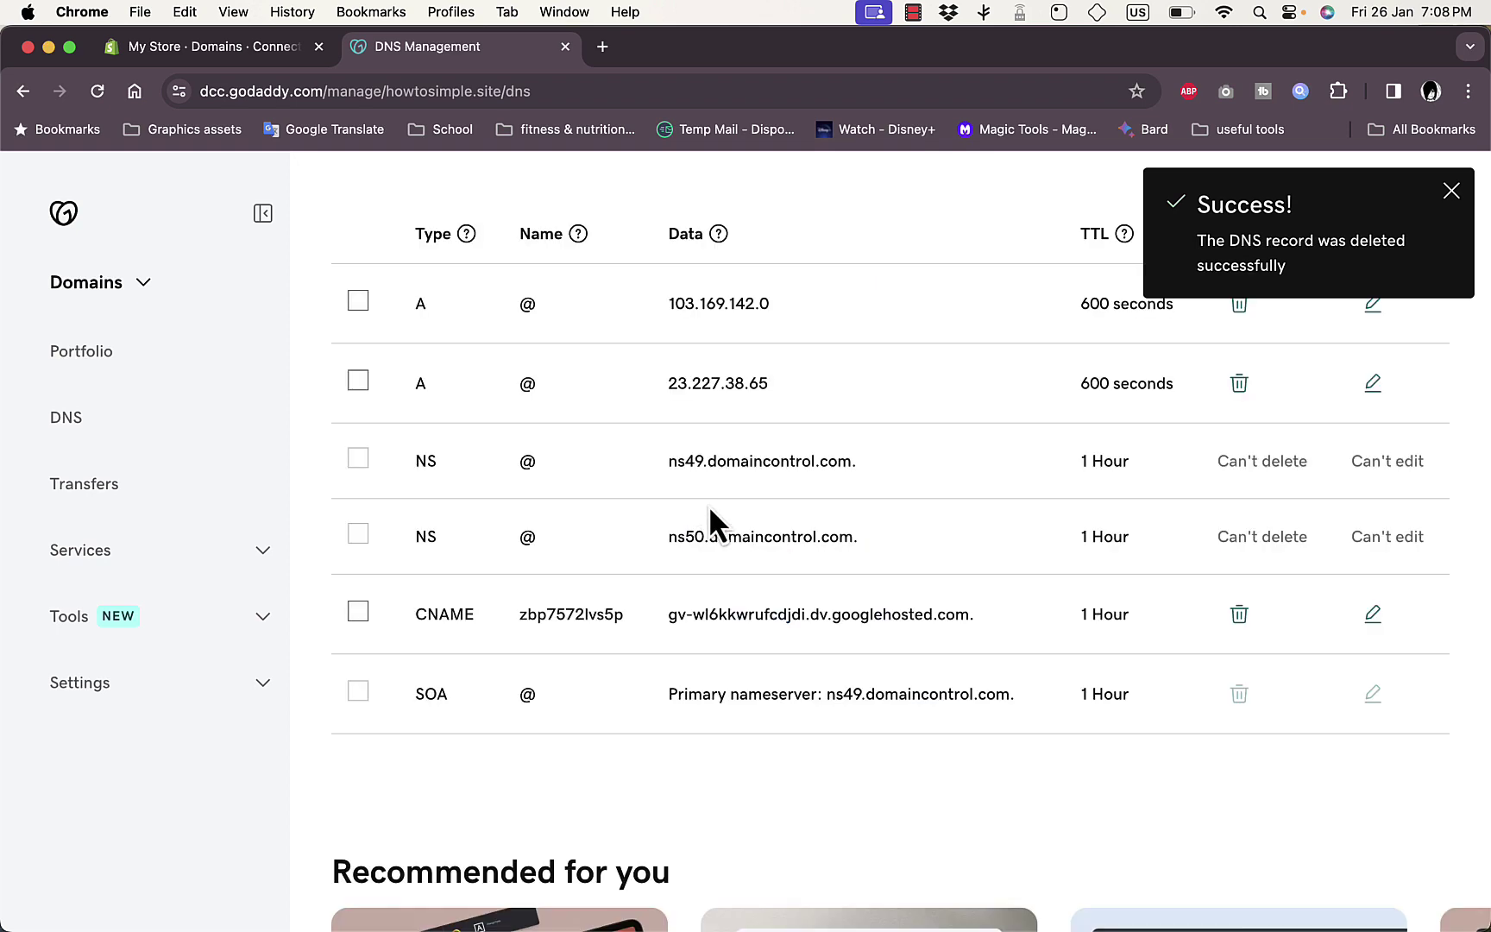
{"action": "scroll", "coordinate": [800, 510], "scroll_direction": "up", "scroll_amount": 6}
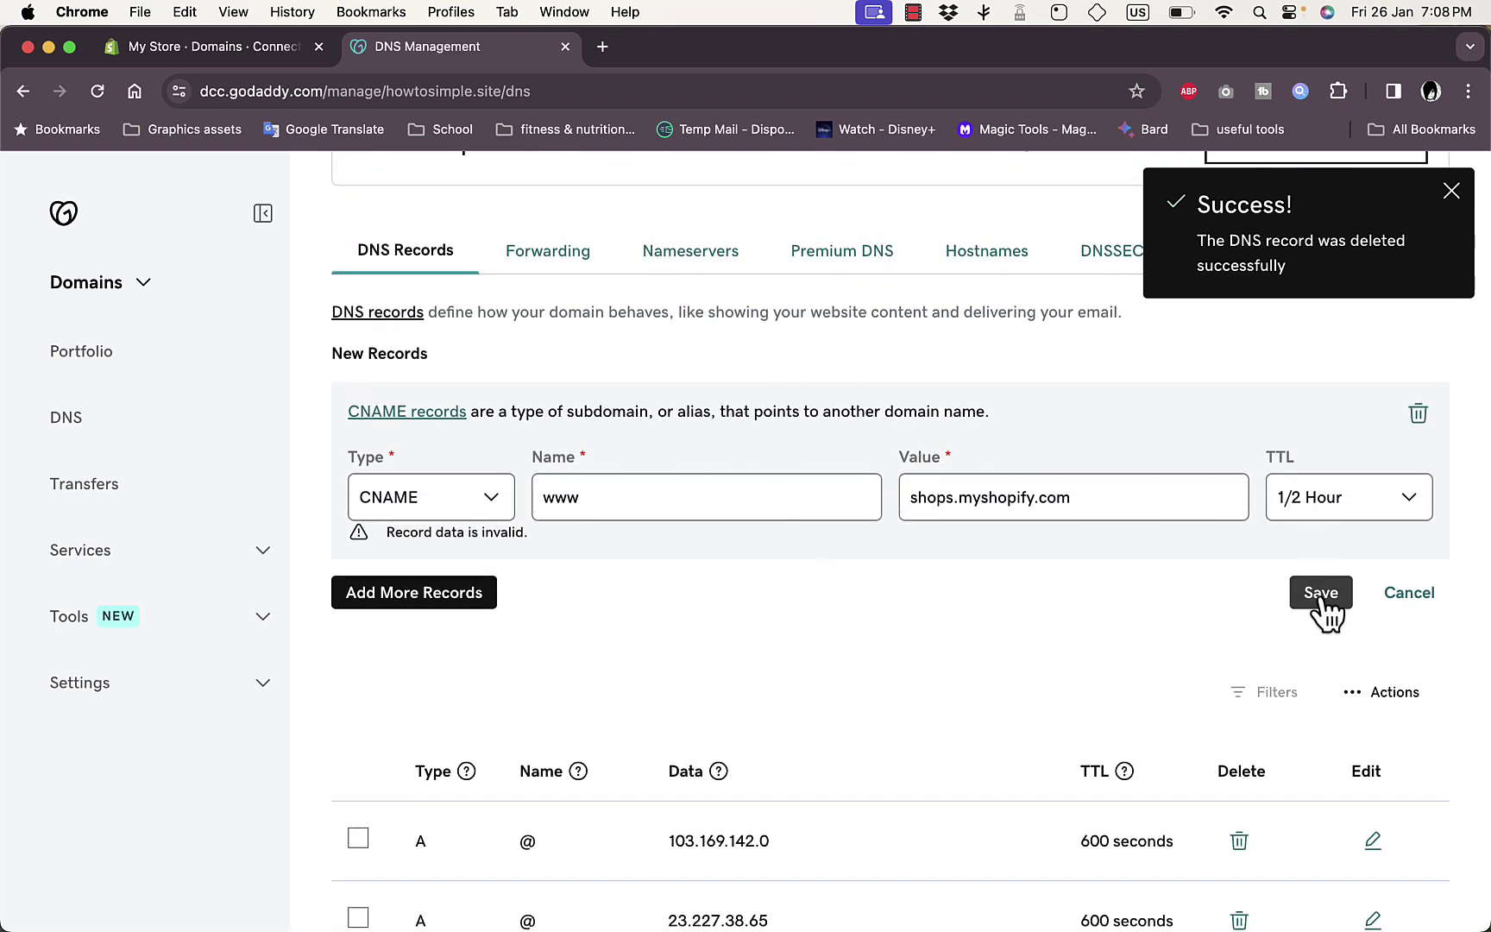
Step: Re-enter the www CNAME pointing to shops.myshopify.com and save it successfully
{"action": "left_click", "coordinate": [222, 47]}
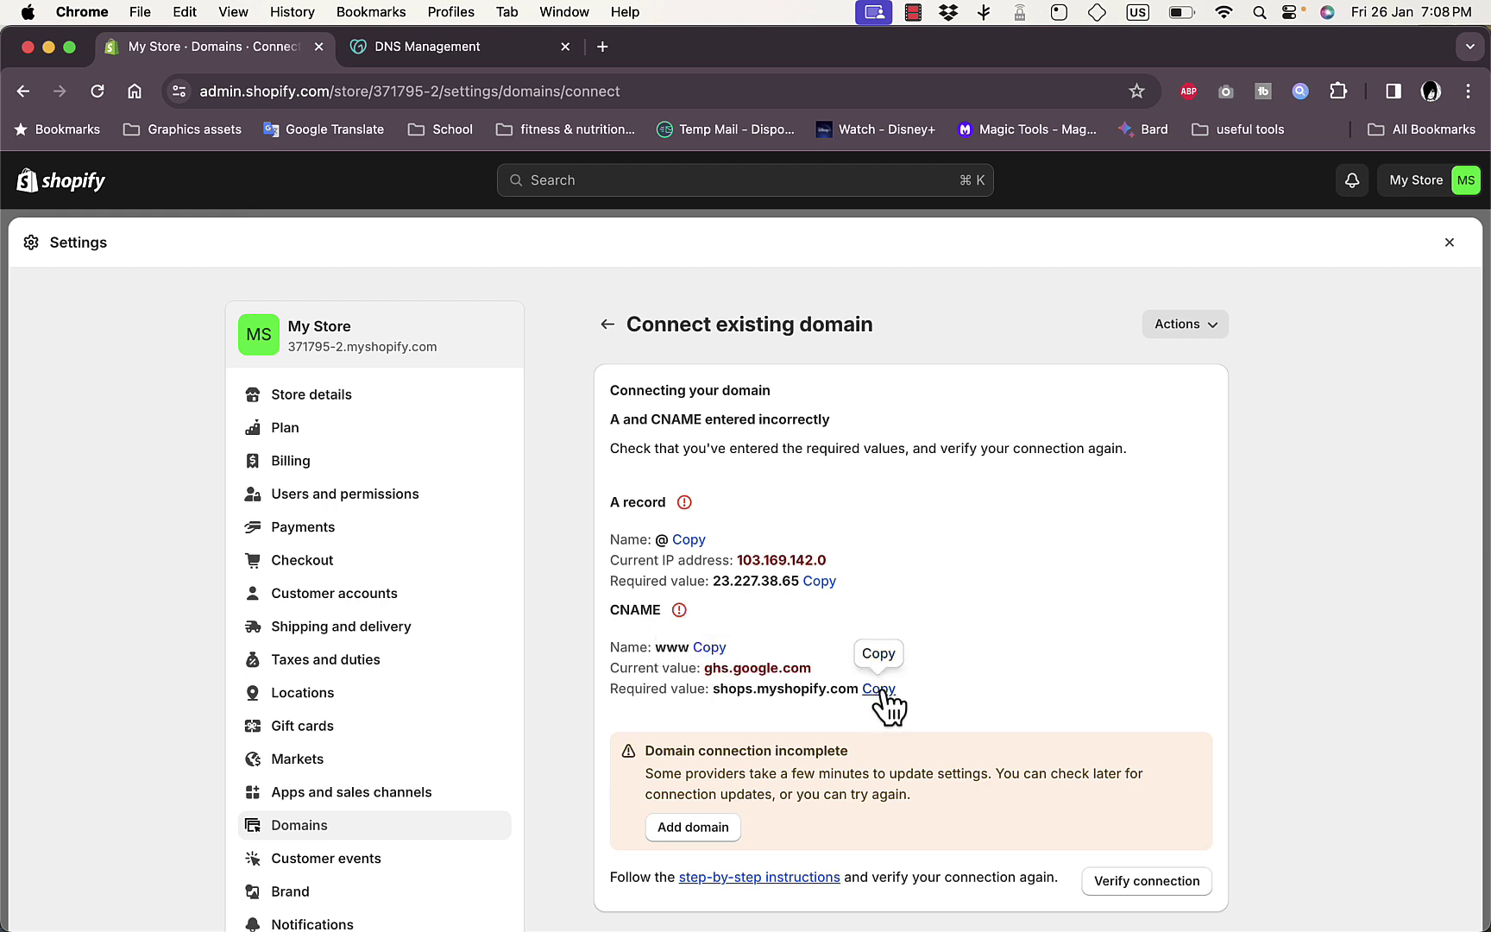
{"action": "left_click", "coordinate": [711, 647]}
{"action": "left_click", "coordinate": [454, 56]}
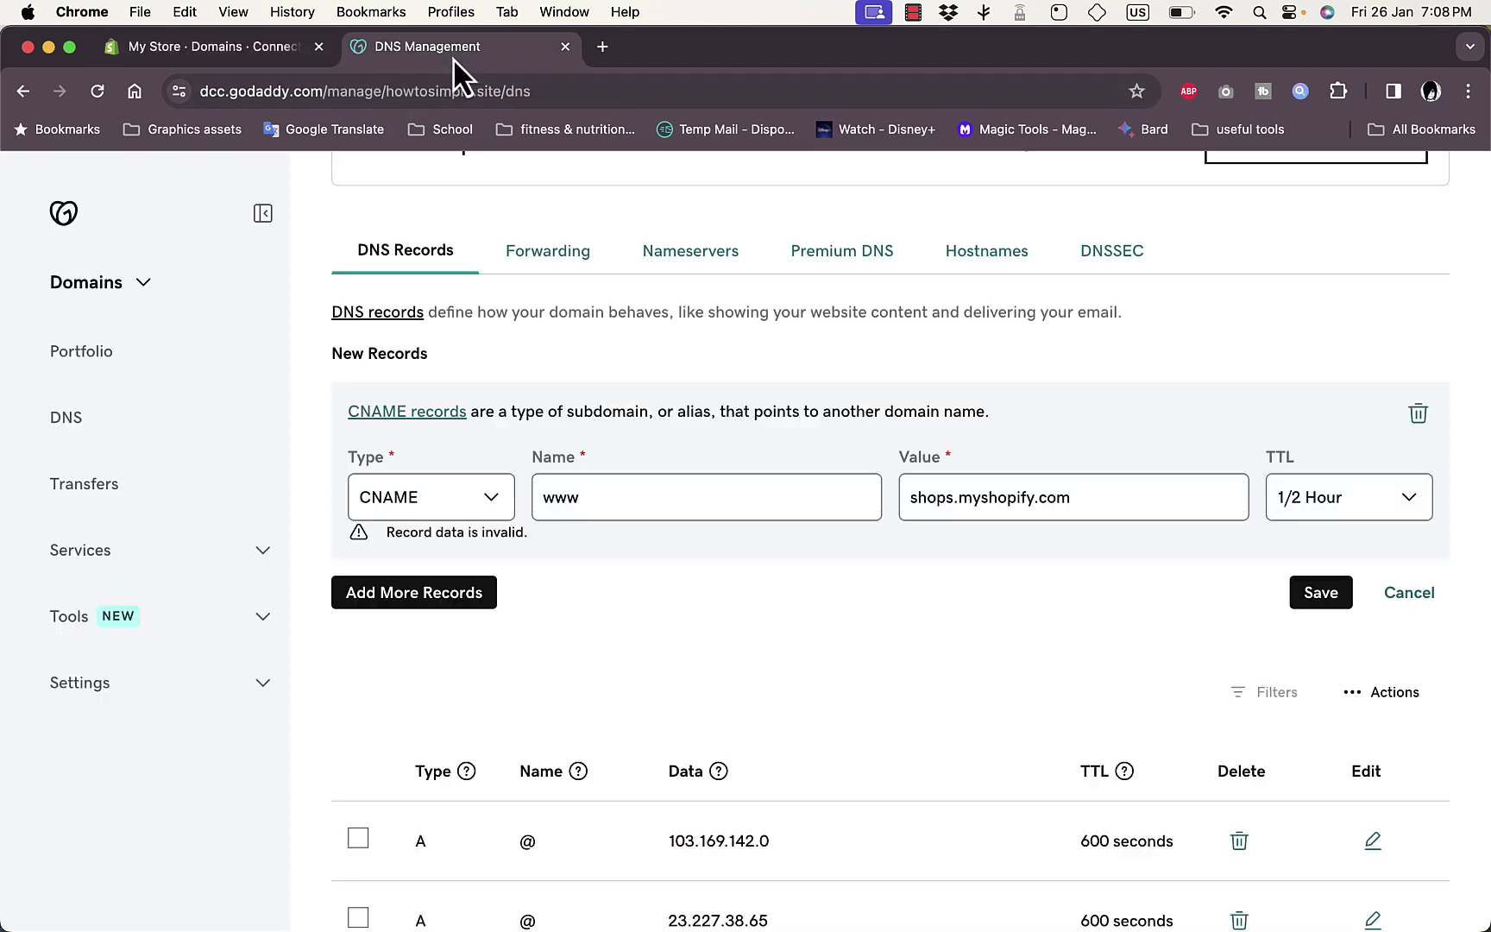
{"action": "double_click", "coordinate": [594, 498]}
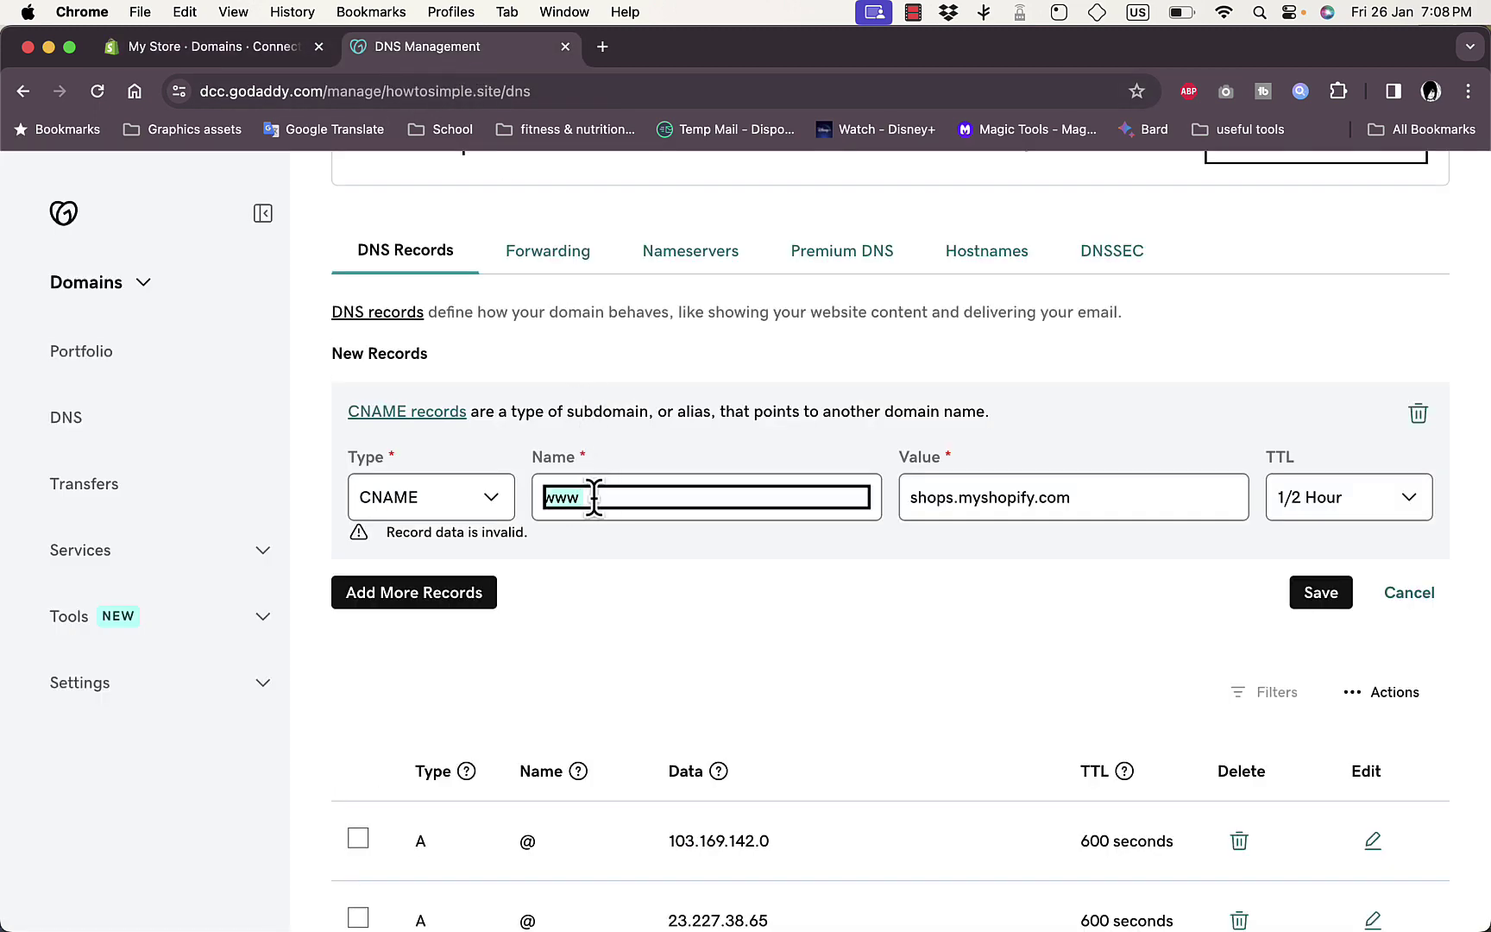
{"action": "key", "text": "super+v"}
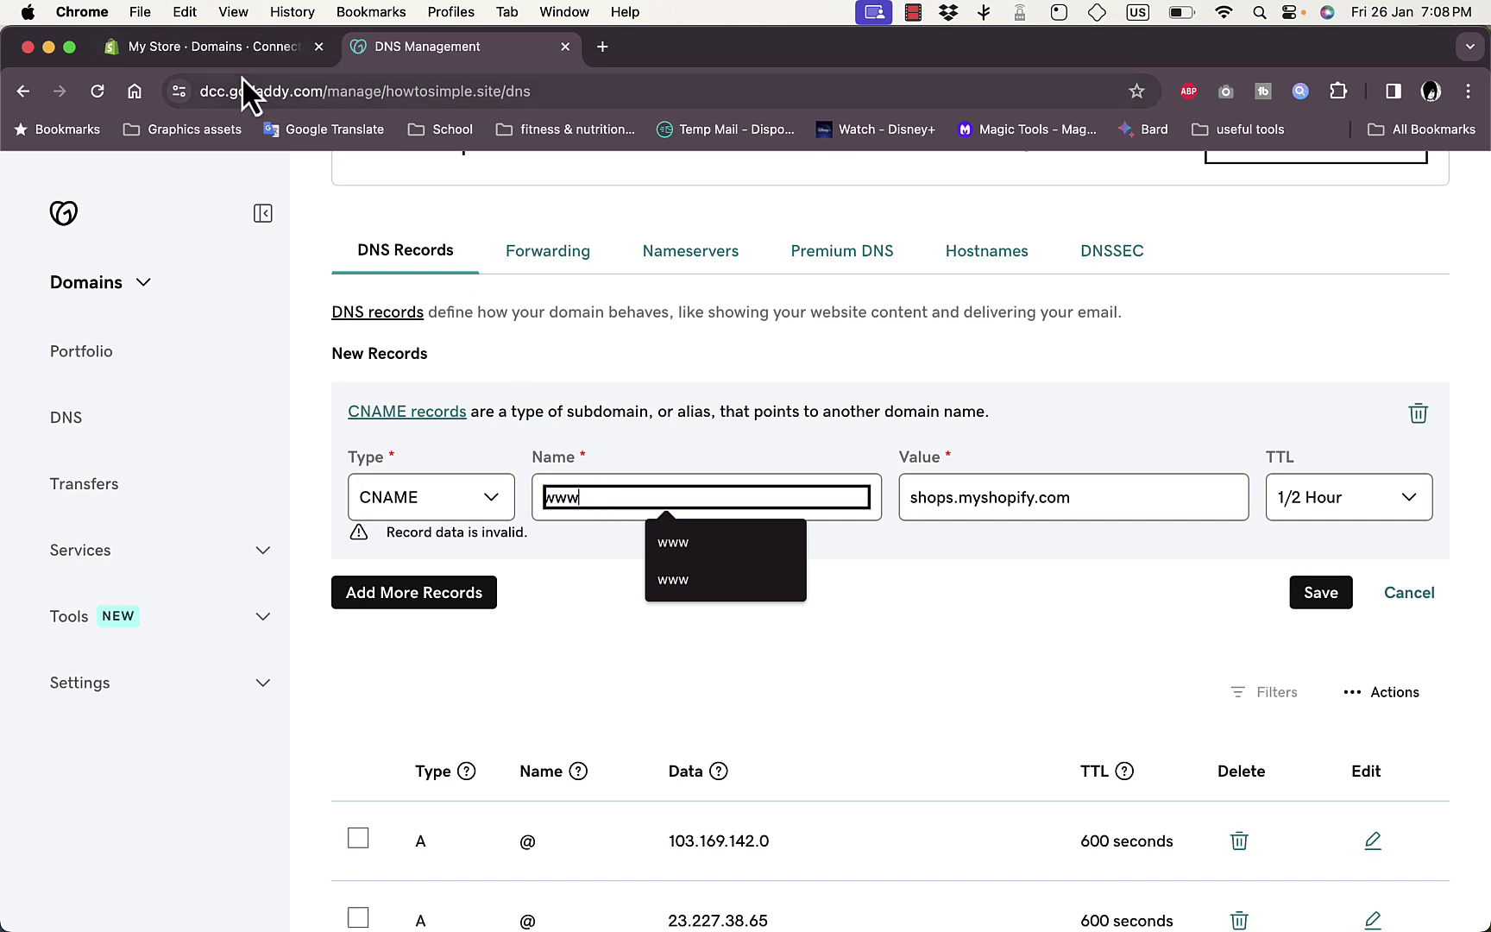
{"action": "left_click", "coordinate": [233, 50]}
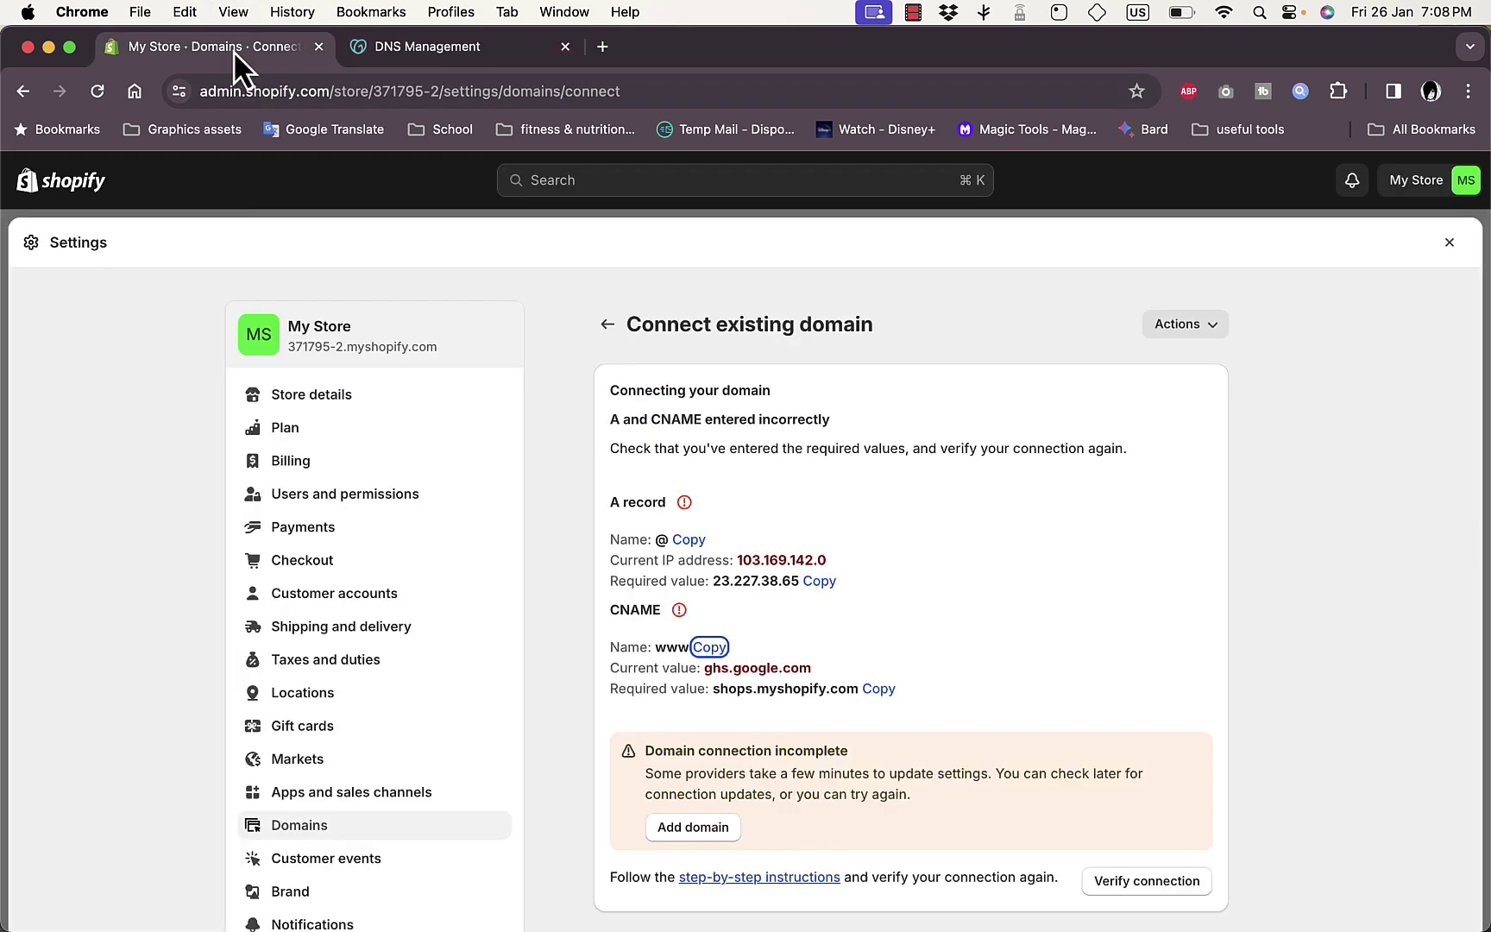
{"action": "left_click", "coordinate": [881, 689]}
{"action": "left_click", "coordinate": [470, 48]}
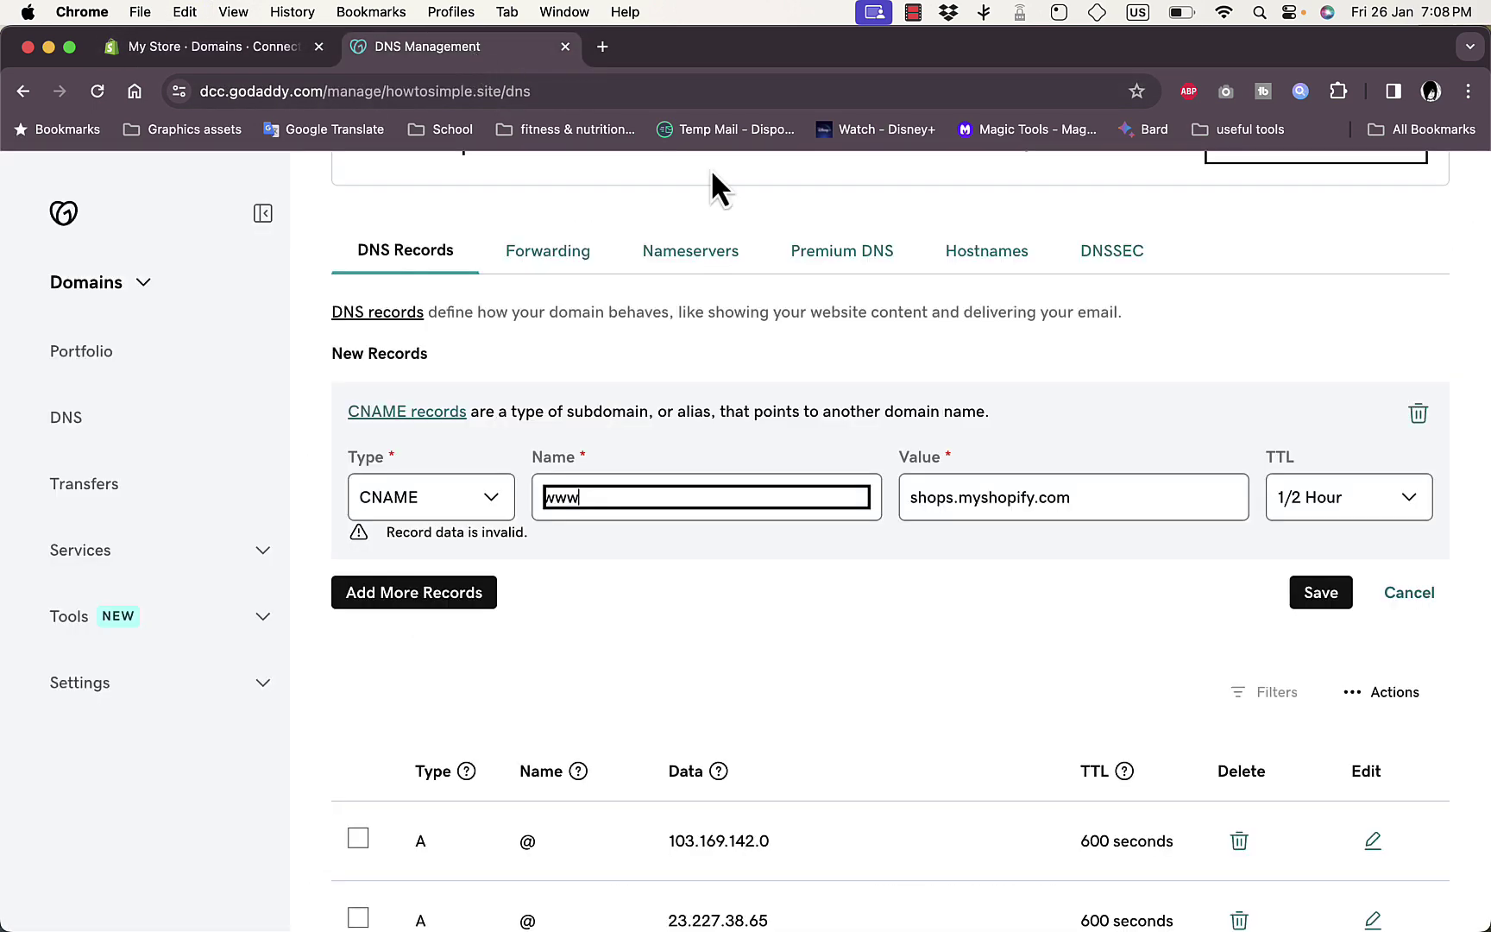
{"action": "triple_click", "coordinate": [1082, 489]}
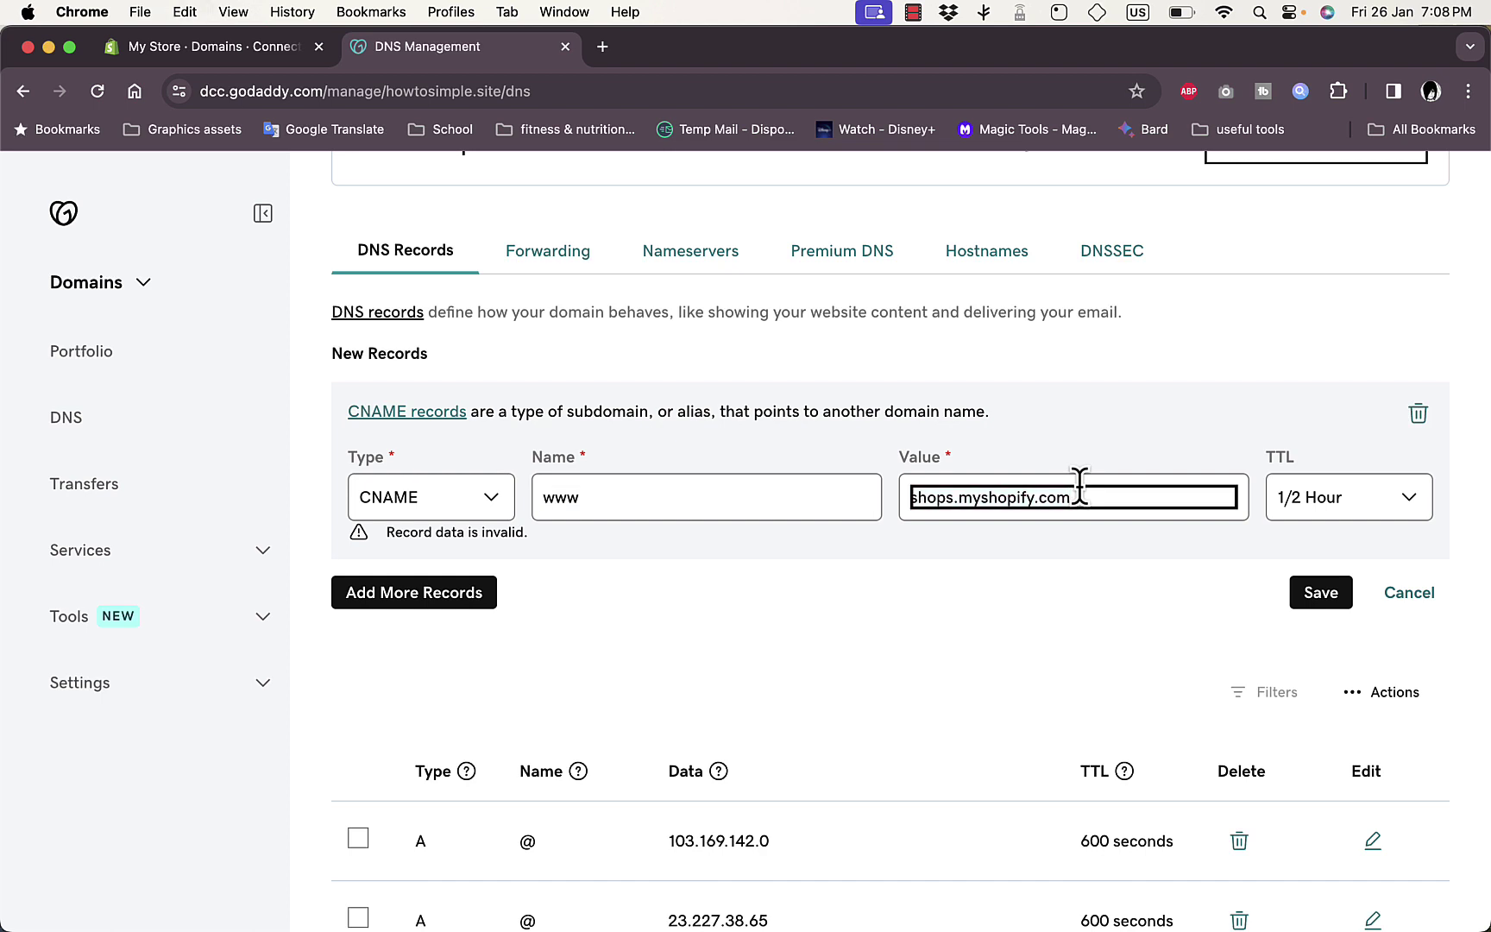
{"action": "left_click", "coordinate": [1329, 594]}
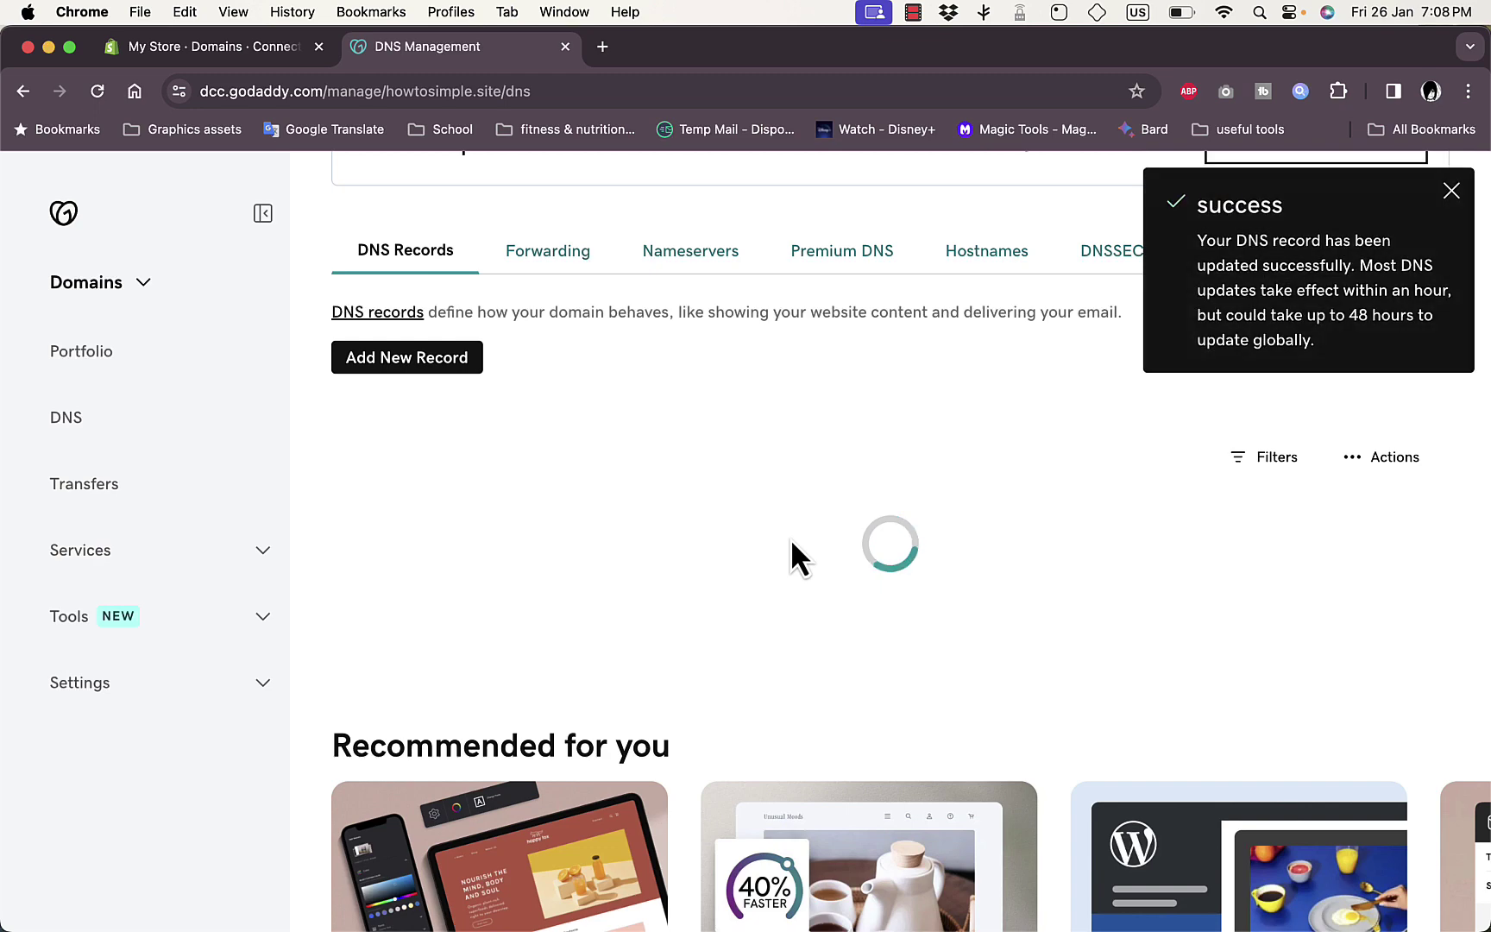
Step: Check the new CNAME in GoDaddy's DNS table, then re-verify the connection in Shopify
{"action": "scroll", "coordinate": [792, 539], "scroll_direction": "down", "scroll_amount": 4}
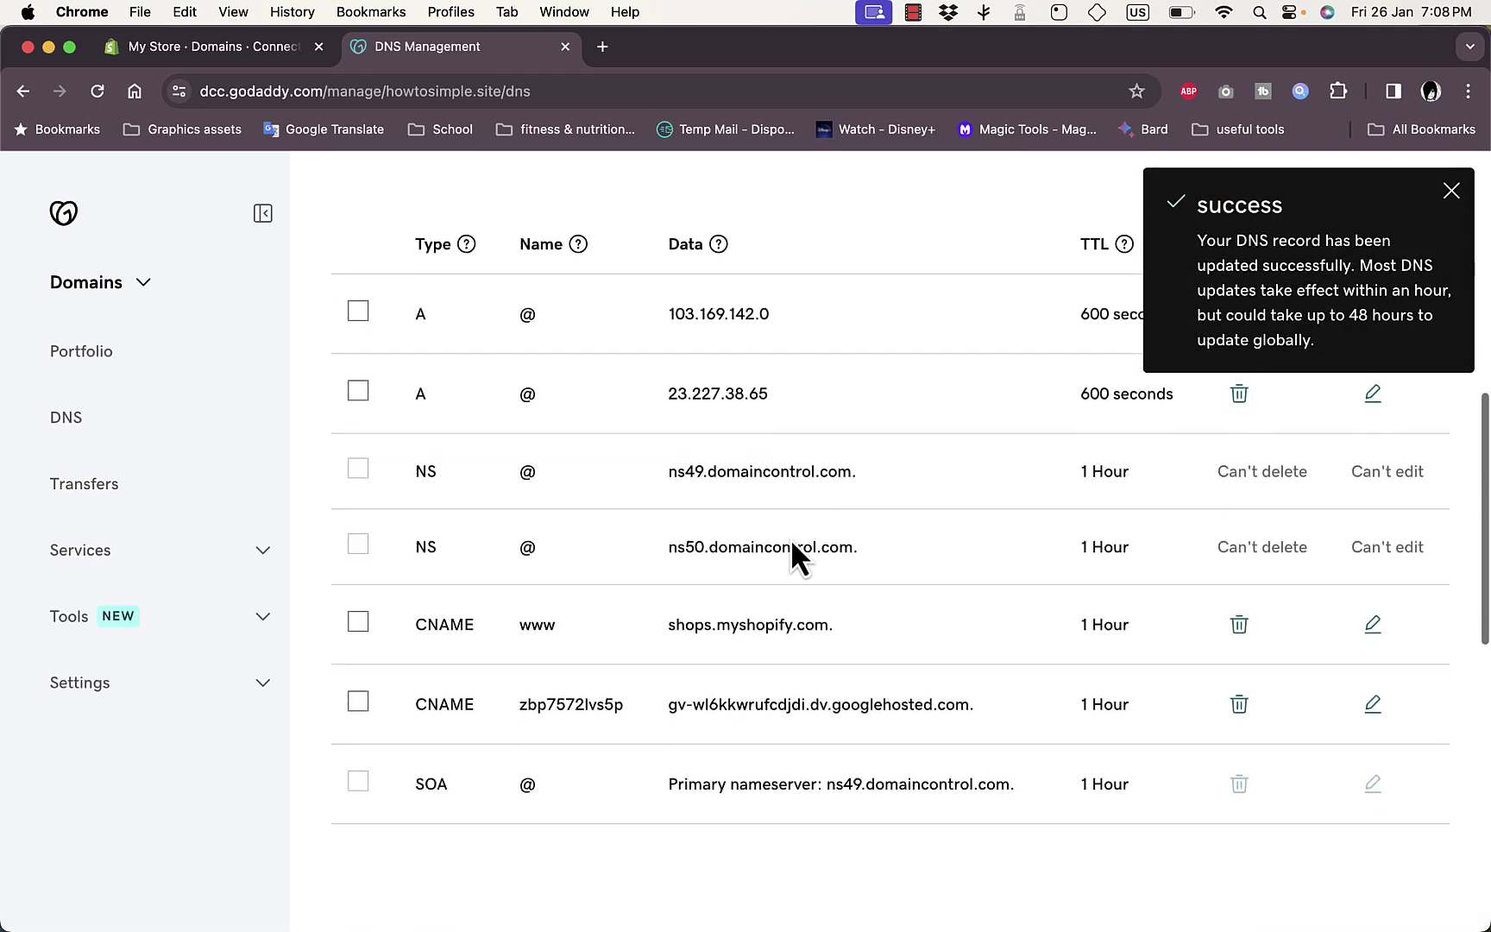
{"action": "scroll", "coordinate": [792, 543], "scroll_direction": "down", "scroll_amount": 3}
{"action": "scroll", "coordinate": [792, 543], "scroll_direction": "down", "scroll_amount": 2}
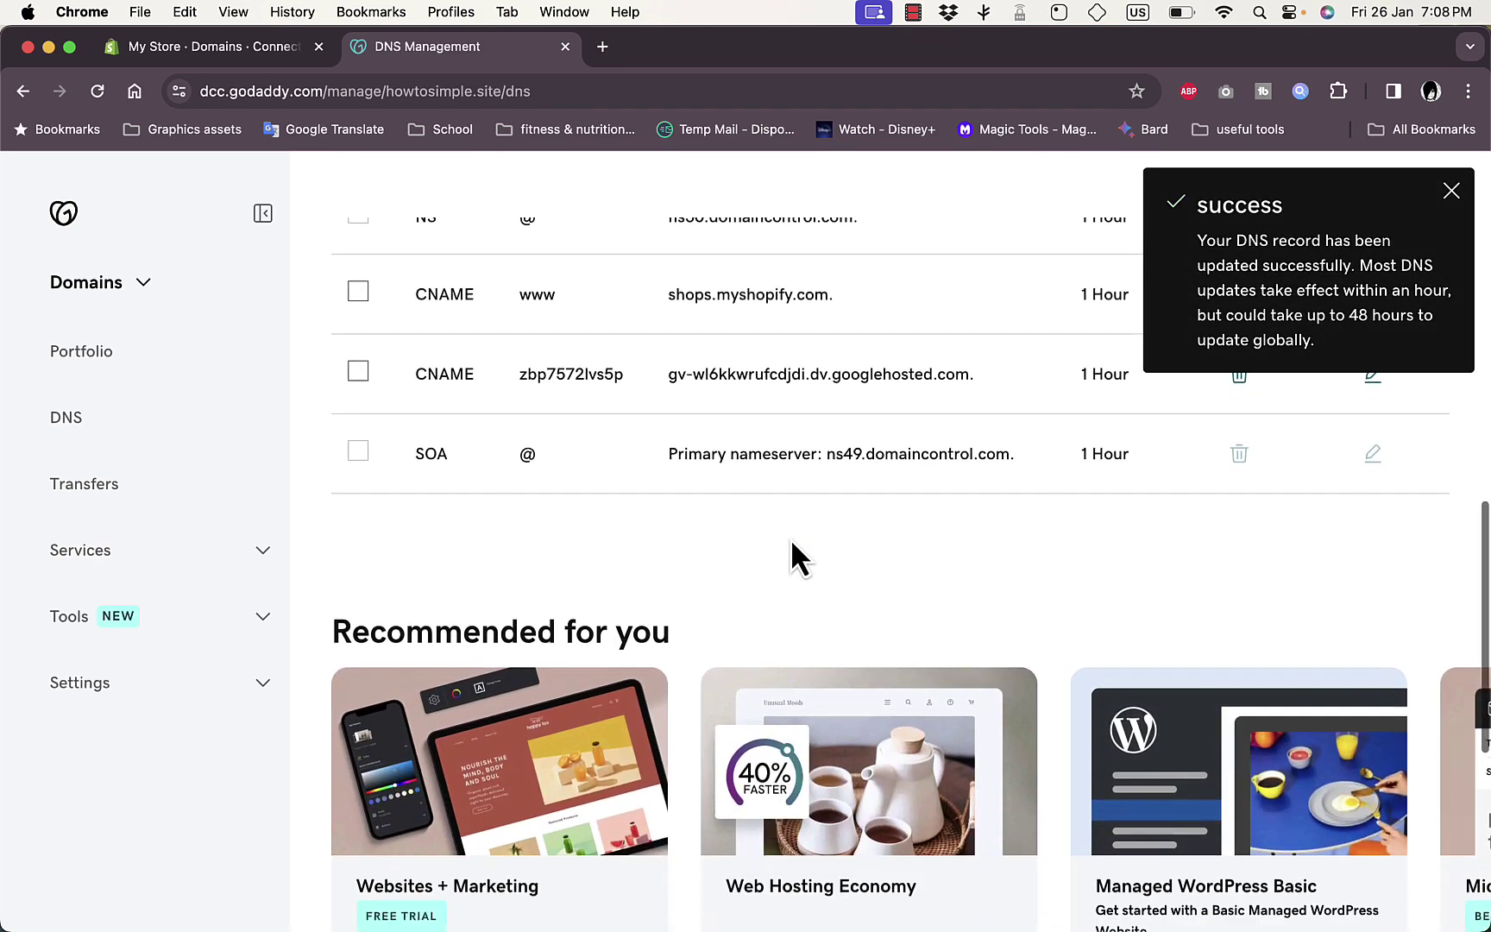
{"action": "scroll", "coordinate": [792, 552], "scroll_direction": "up", "scroll_amount": 5}
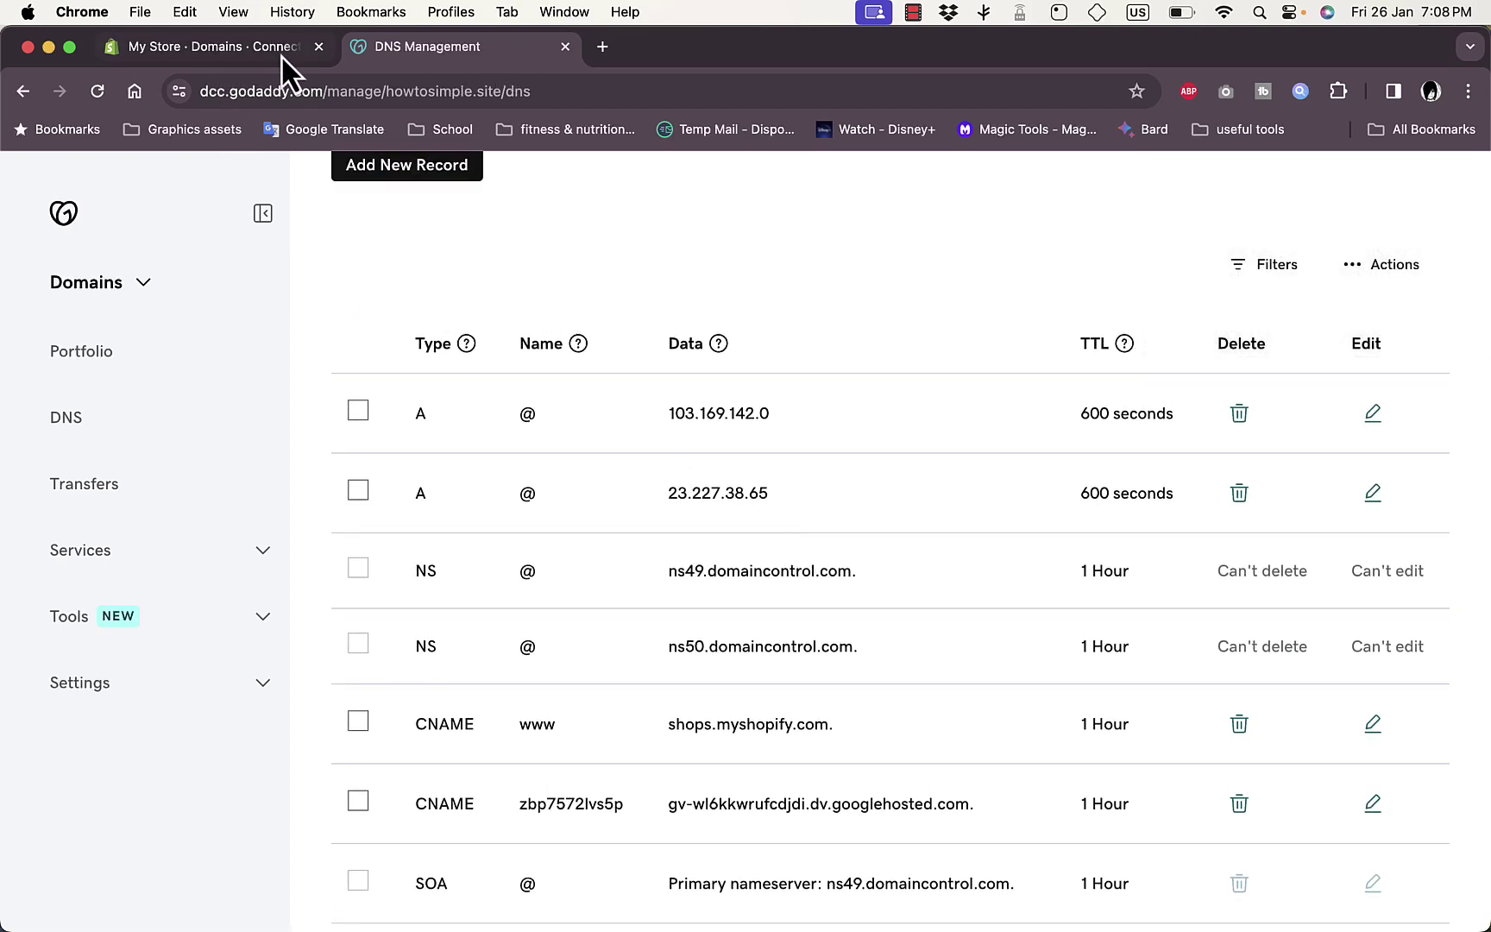
{"action": "left_click", "coordinate": [255, 51]}
{"action": "scroll", "coordinate": [781, 513], "scroll_direction": "down", "scroll_amount": 1}
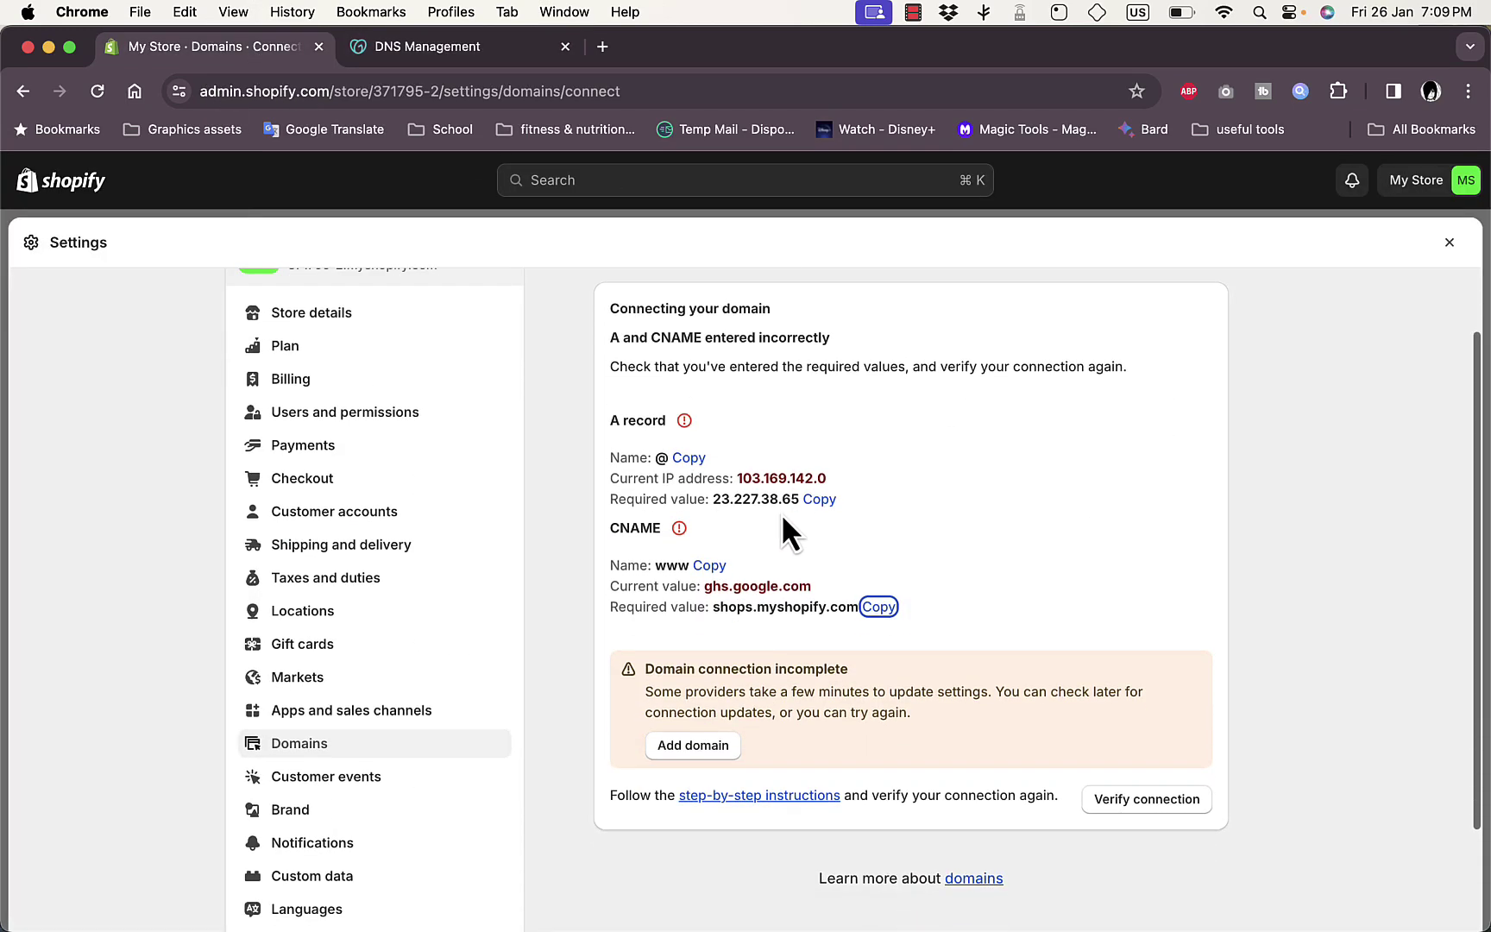
{"action": "scroll", "coordinate": [863, 517], "scroll_direction": "down", "scroll_amount": 2}
{"action": "scroll", "coordinate": [1004, 482], "scroll_direction": "up", "scroll_amount": 3}
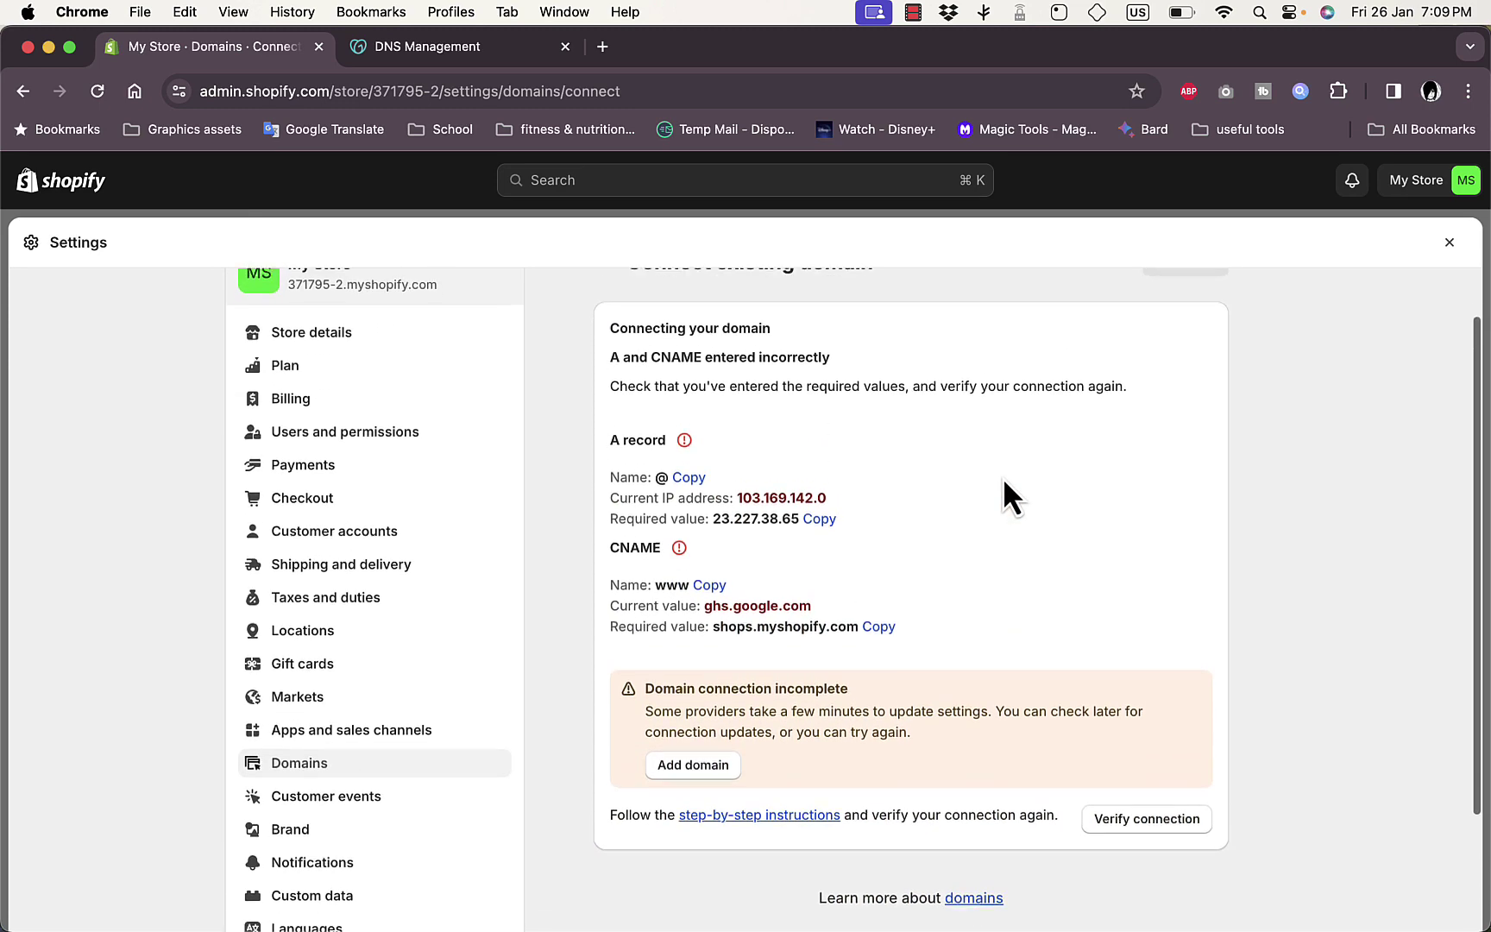
{"action": "scroll", "coordinate": [1004, 483], "scroll_direction": "down", "scroll_amount": 2}
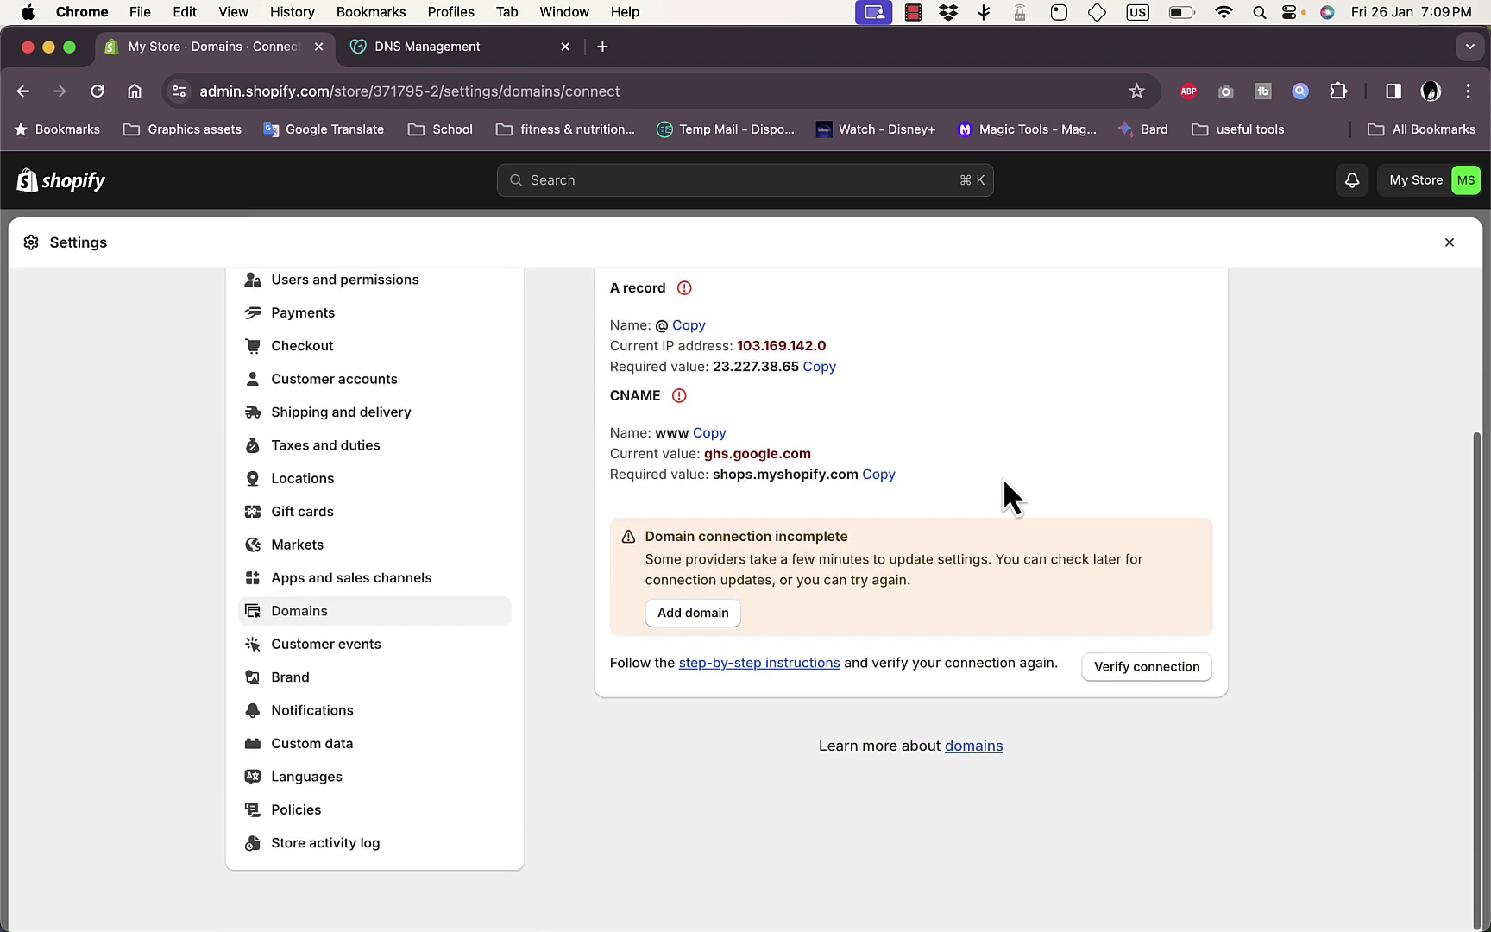
{"action": "left_click", "coordinate": [1149, 670]}
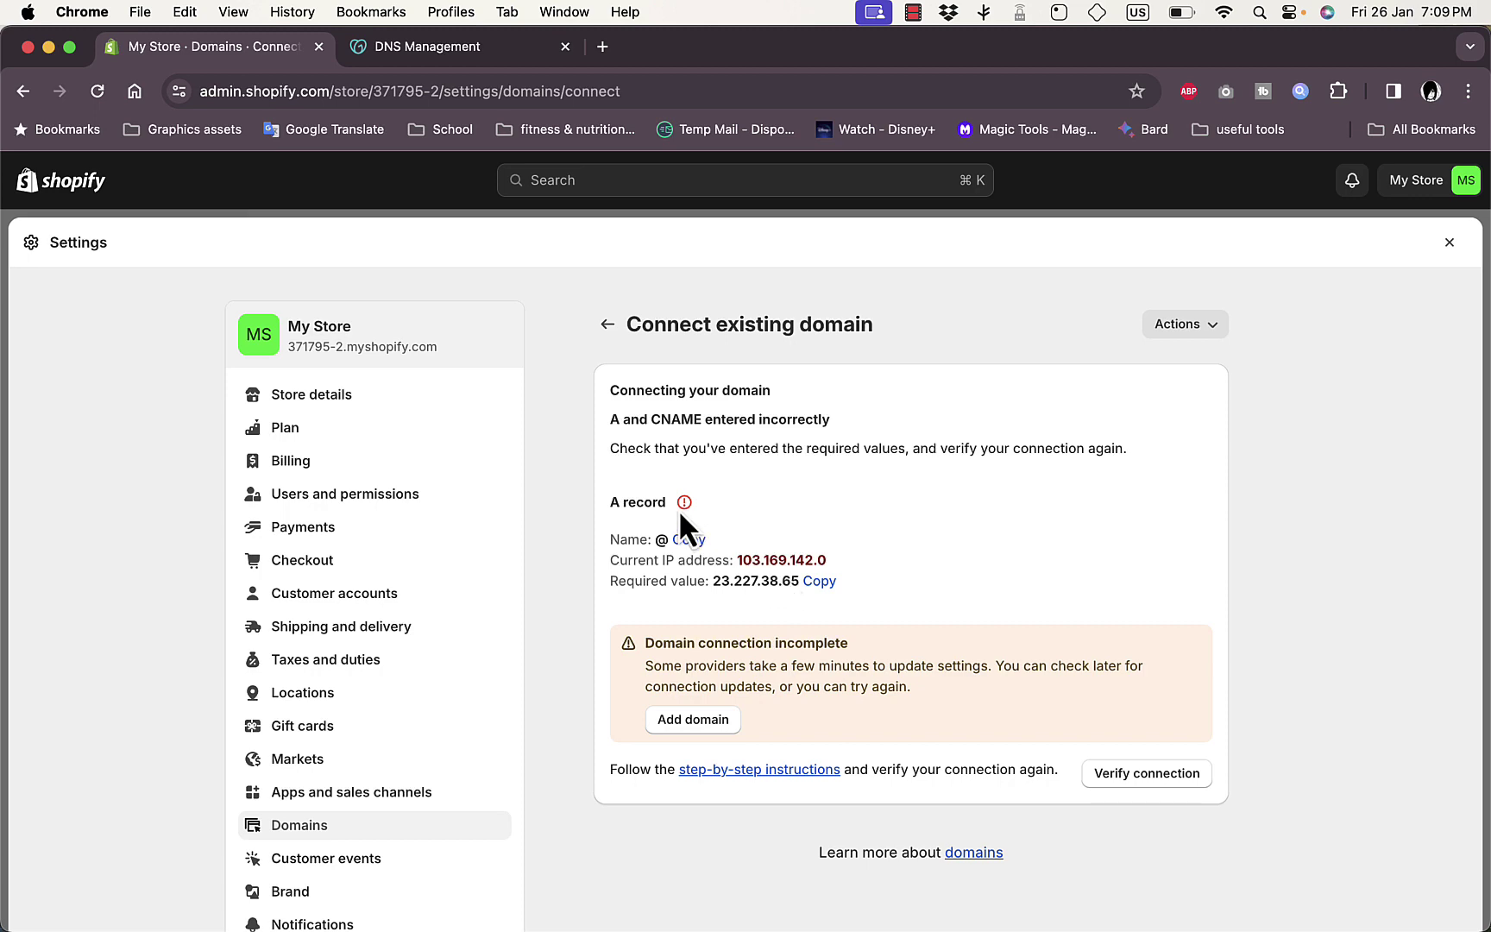
Step: Delete both @ A records in GoDaddy, pointing to 103.169.142.0 and 23.227.38.65
{"action": "left_click", "coordinate": [449, 63]}
{"action": "scroll", "coordinate": [803, 562], "scroll_direction": "down", "scroll_amount": 5}
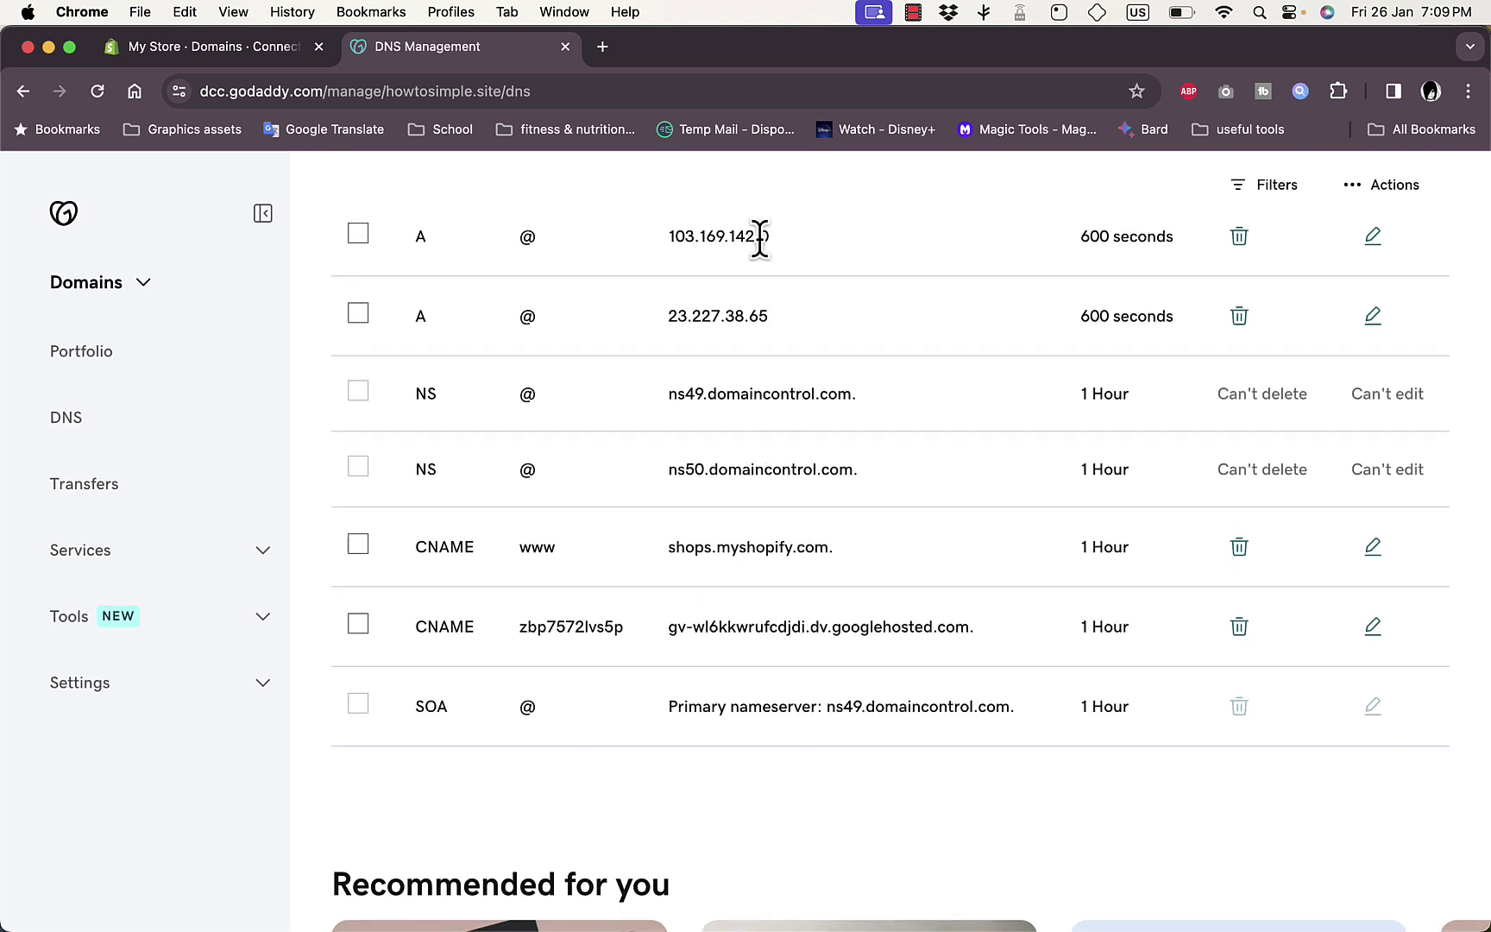
{"action": "left_click", "coordinate": [1240, 238]}
{"action": "left_click", "coordinate": [222, 598]}
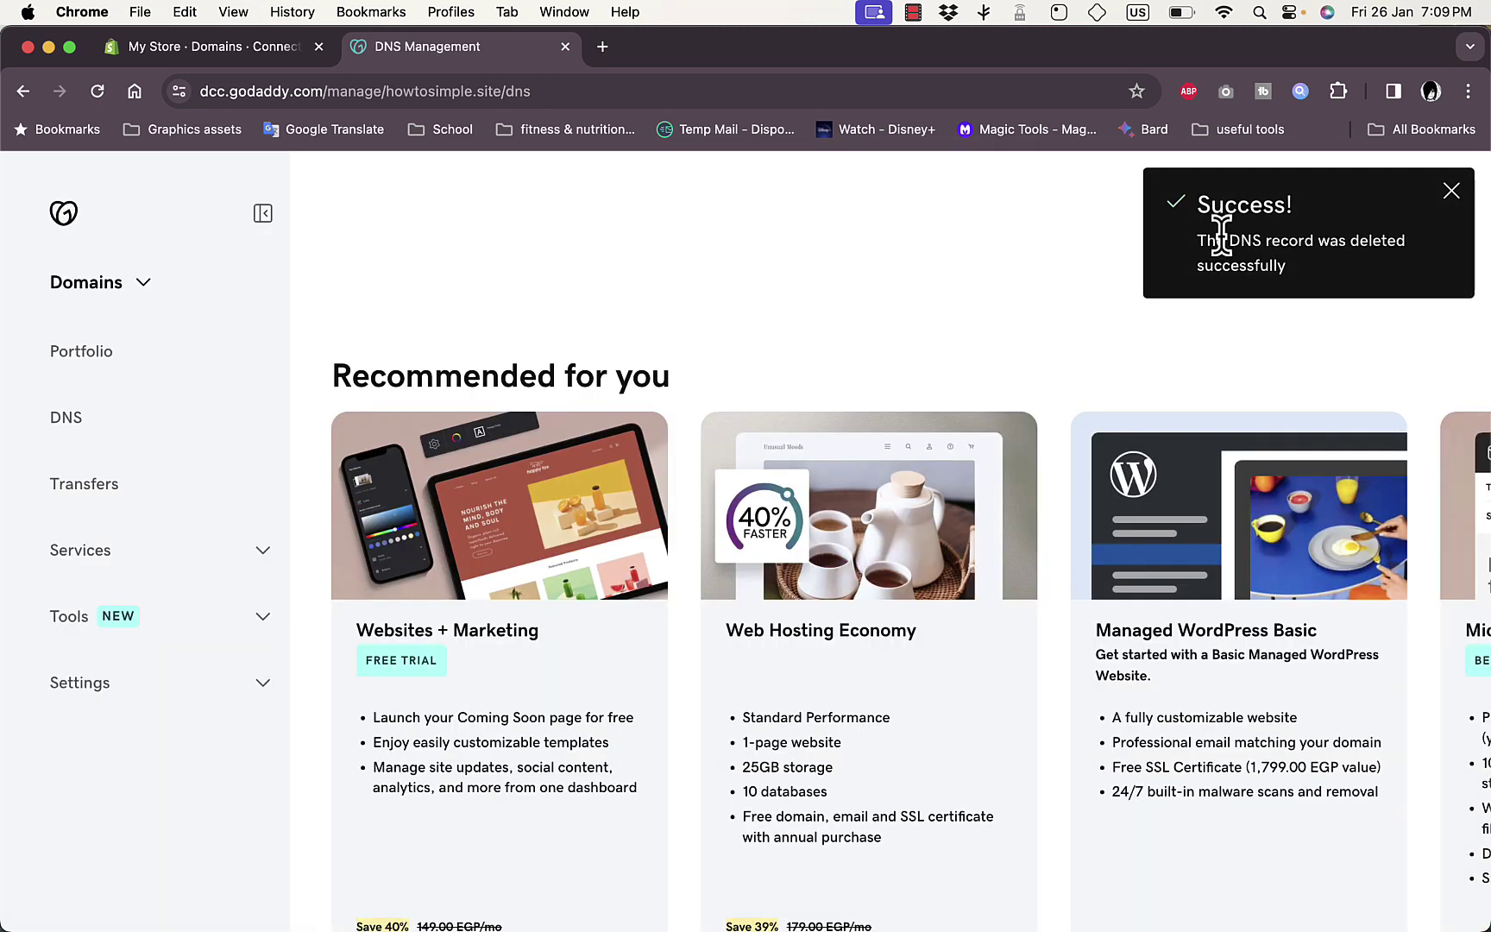
{"action": "scroll", "coordinate": [991, 447], "scroll_direction": "up", "scroll_amount": 5}
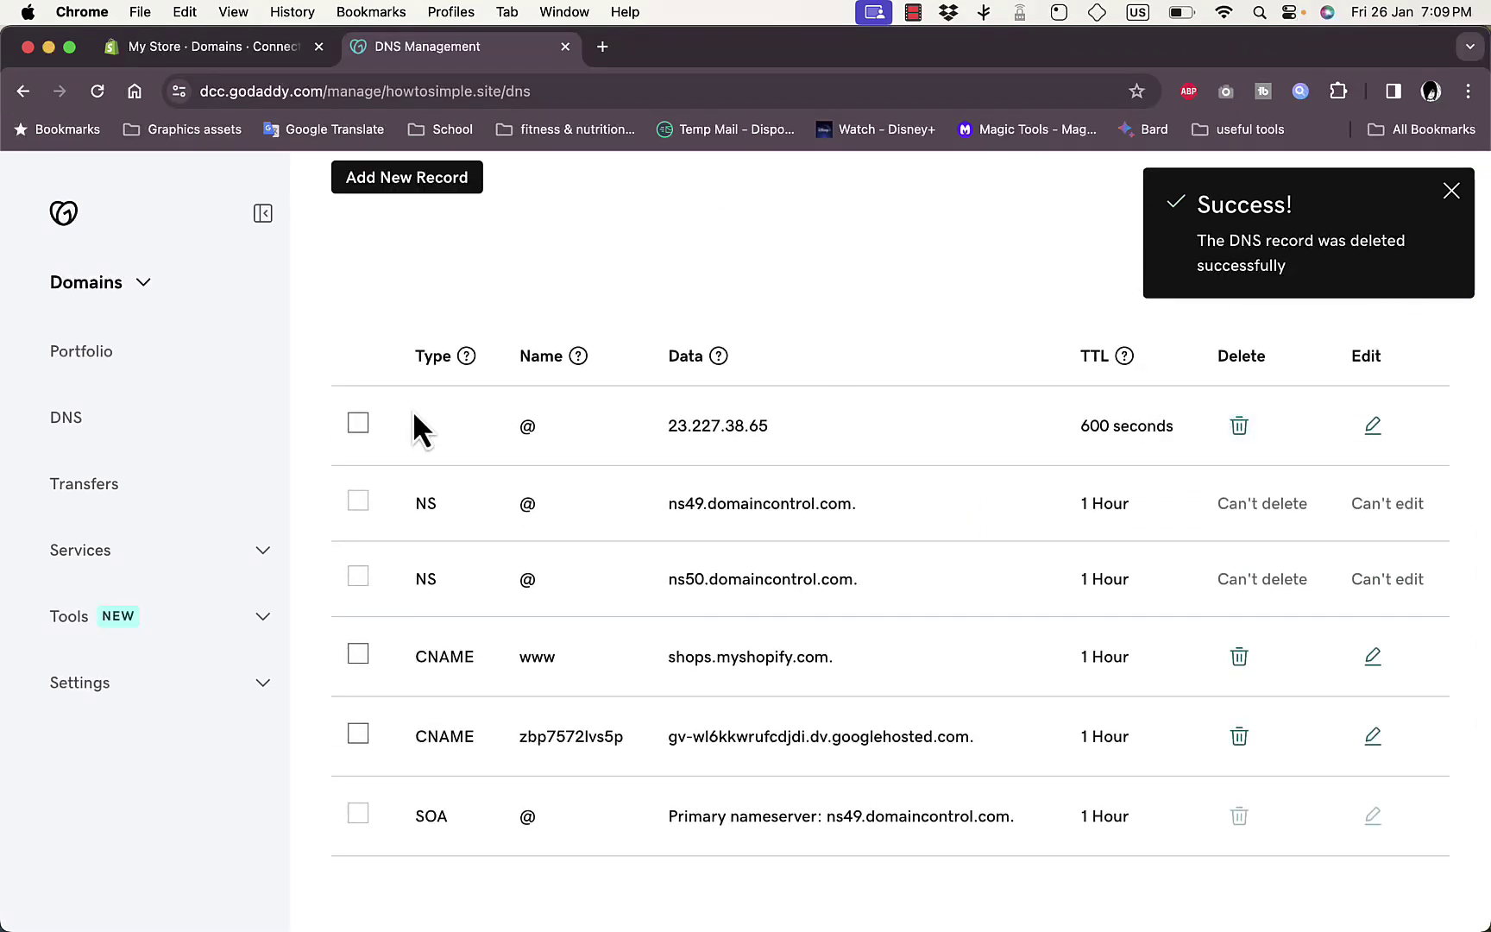
{"action": "left_click", "coordinate": [1237, 427]}
{"action": "left_click", "coordinate": [240, 590]}
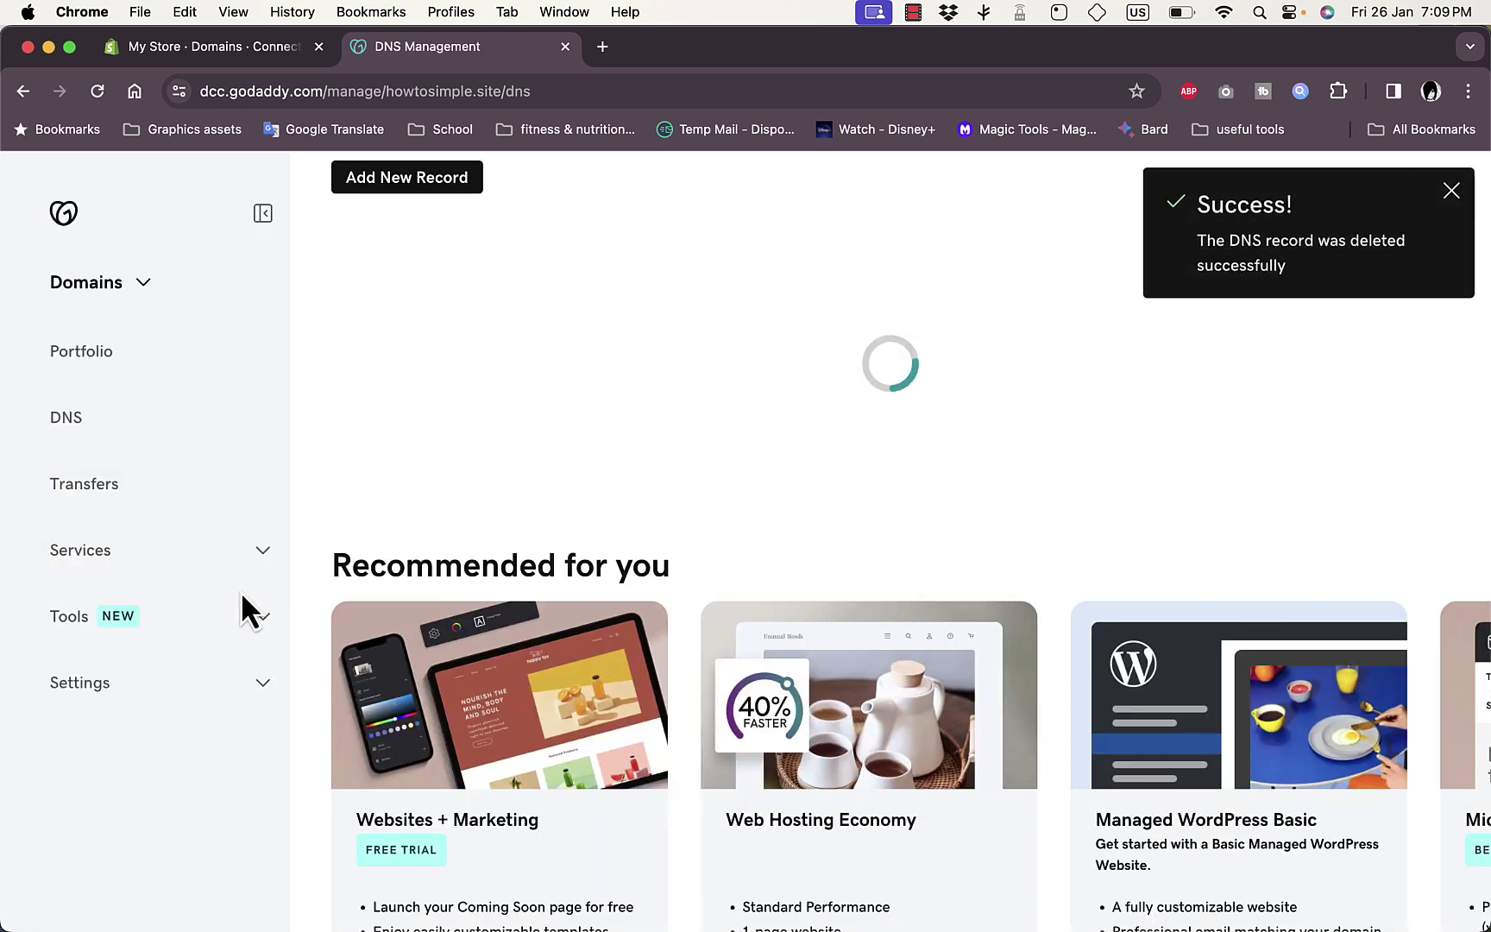
{"action": "left_click", "coordinate": [216, 52]}
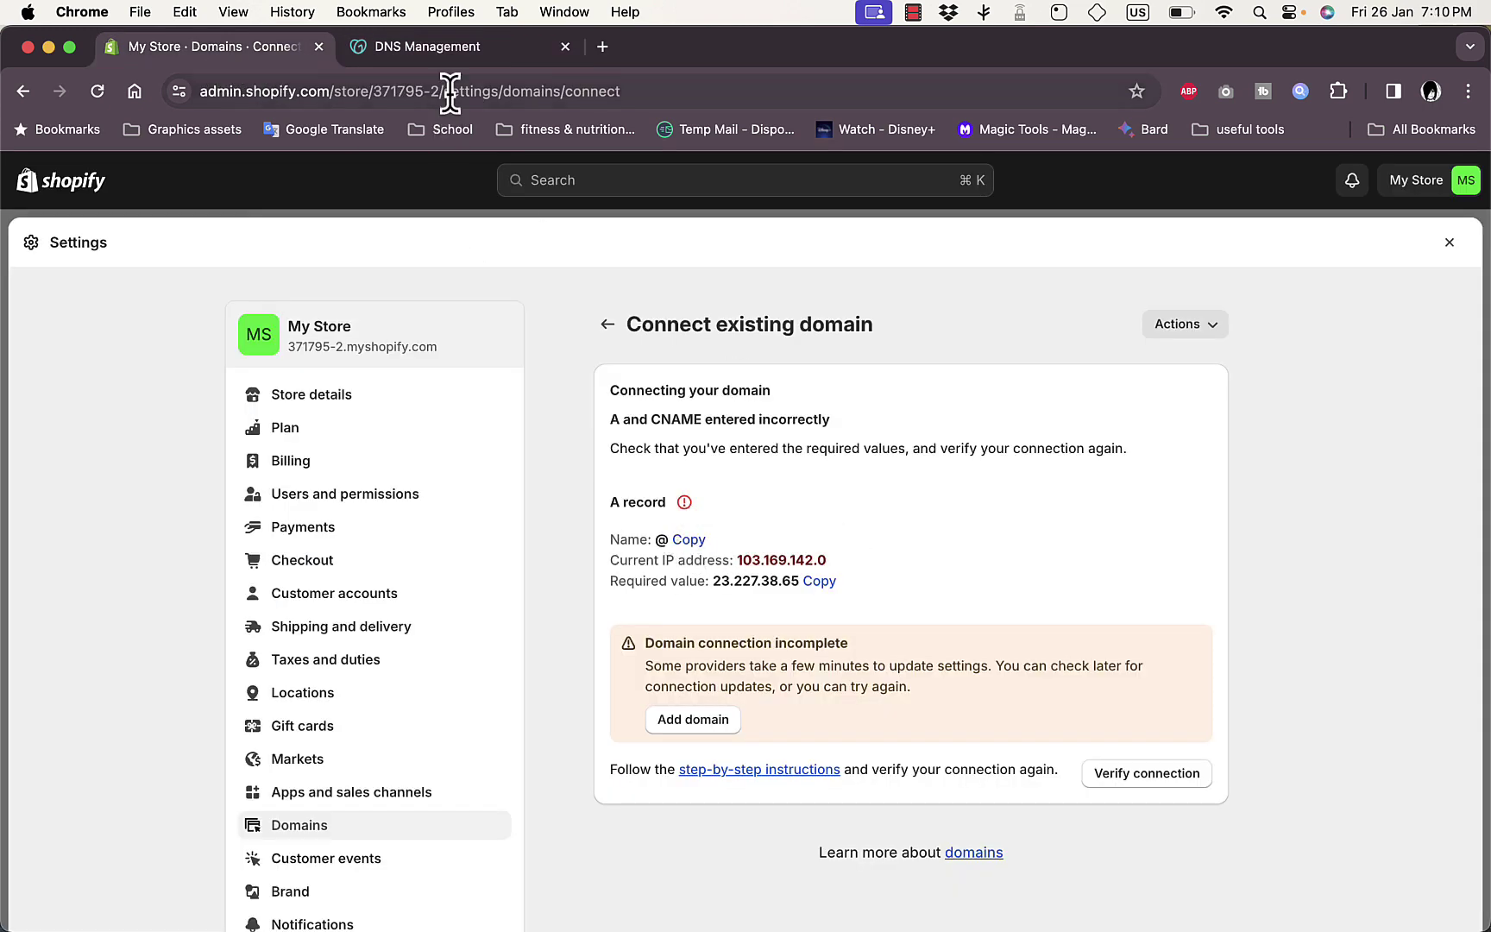
Step: Add a new GoDaddy record of type A with name @
{"action": "left_click", "coordinate": [476, 49]}
{"action": "scroll", "coordinate": [554, 387], "scroll_direction": "up", "scroll_amount": 6}
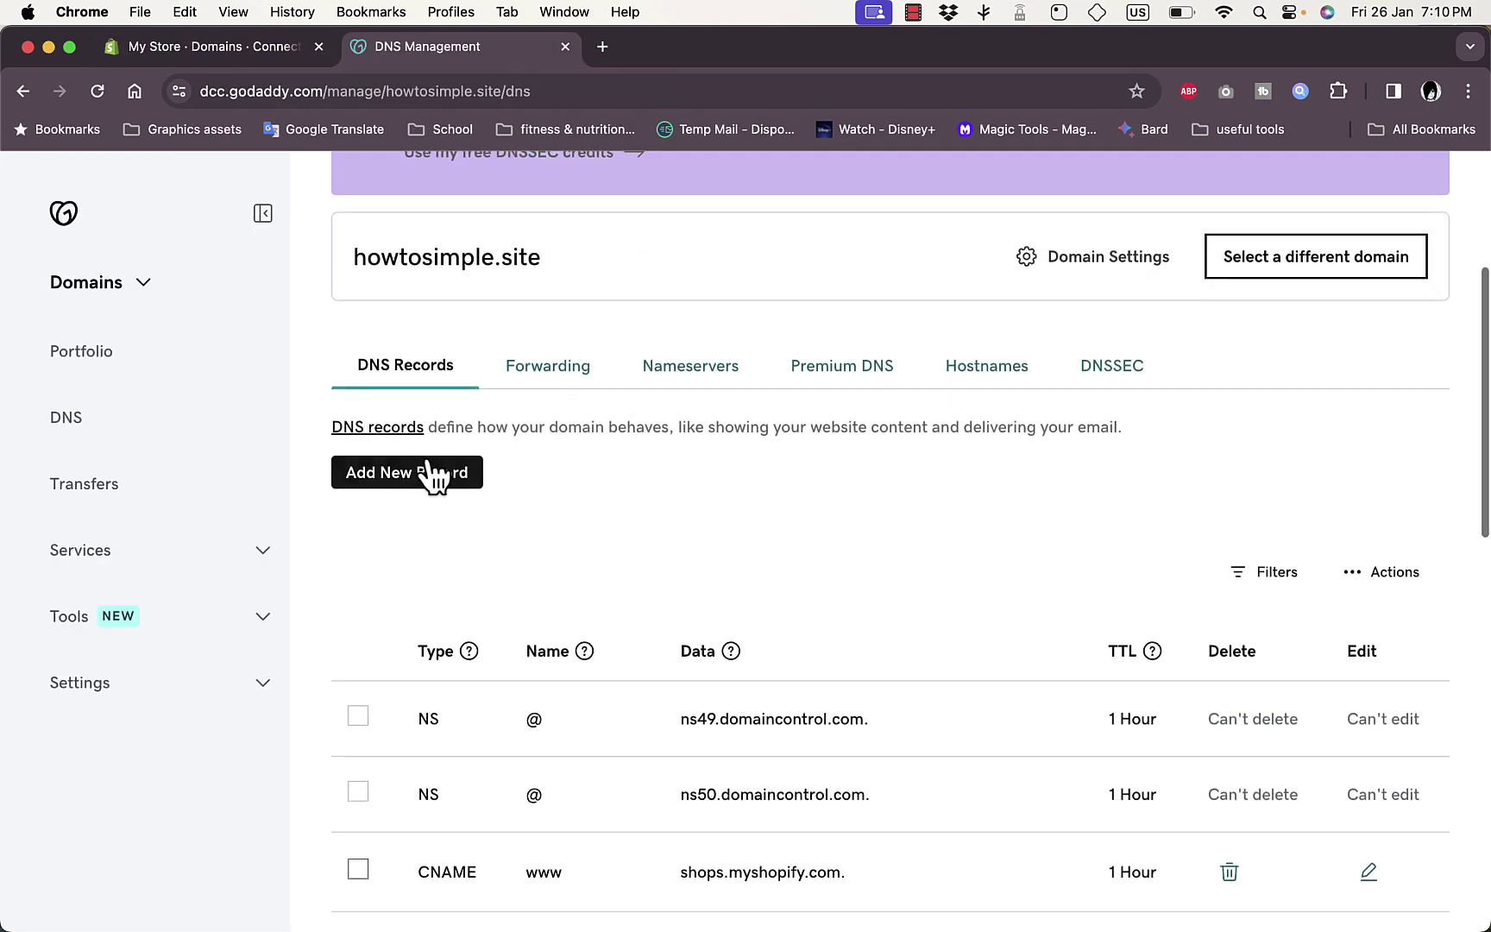
{"action": "left_click", "coordinate": [429, 473]}
{"action": "left_click", "coordinate": [499, 620]}
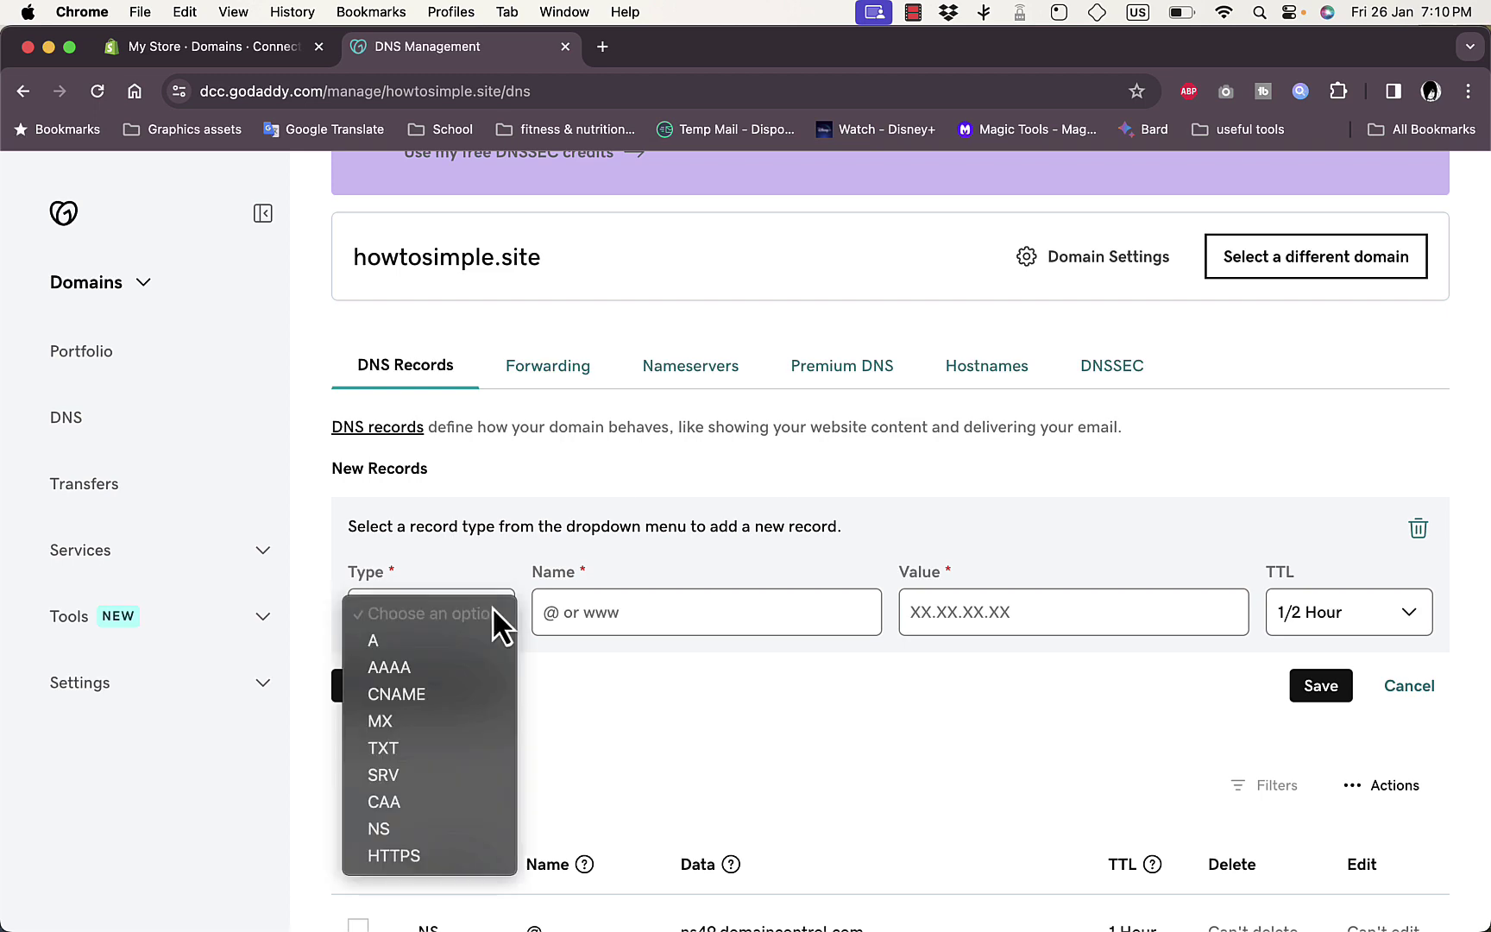
{"action": "left_click", "coordinate": [418, 661]}
{"action": "left_click", "coordinate": [445, 625]}
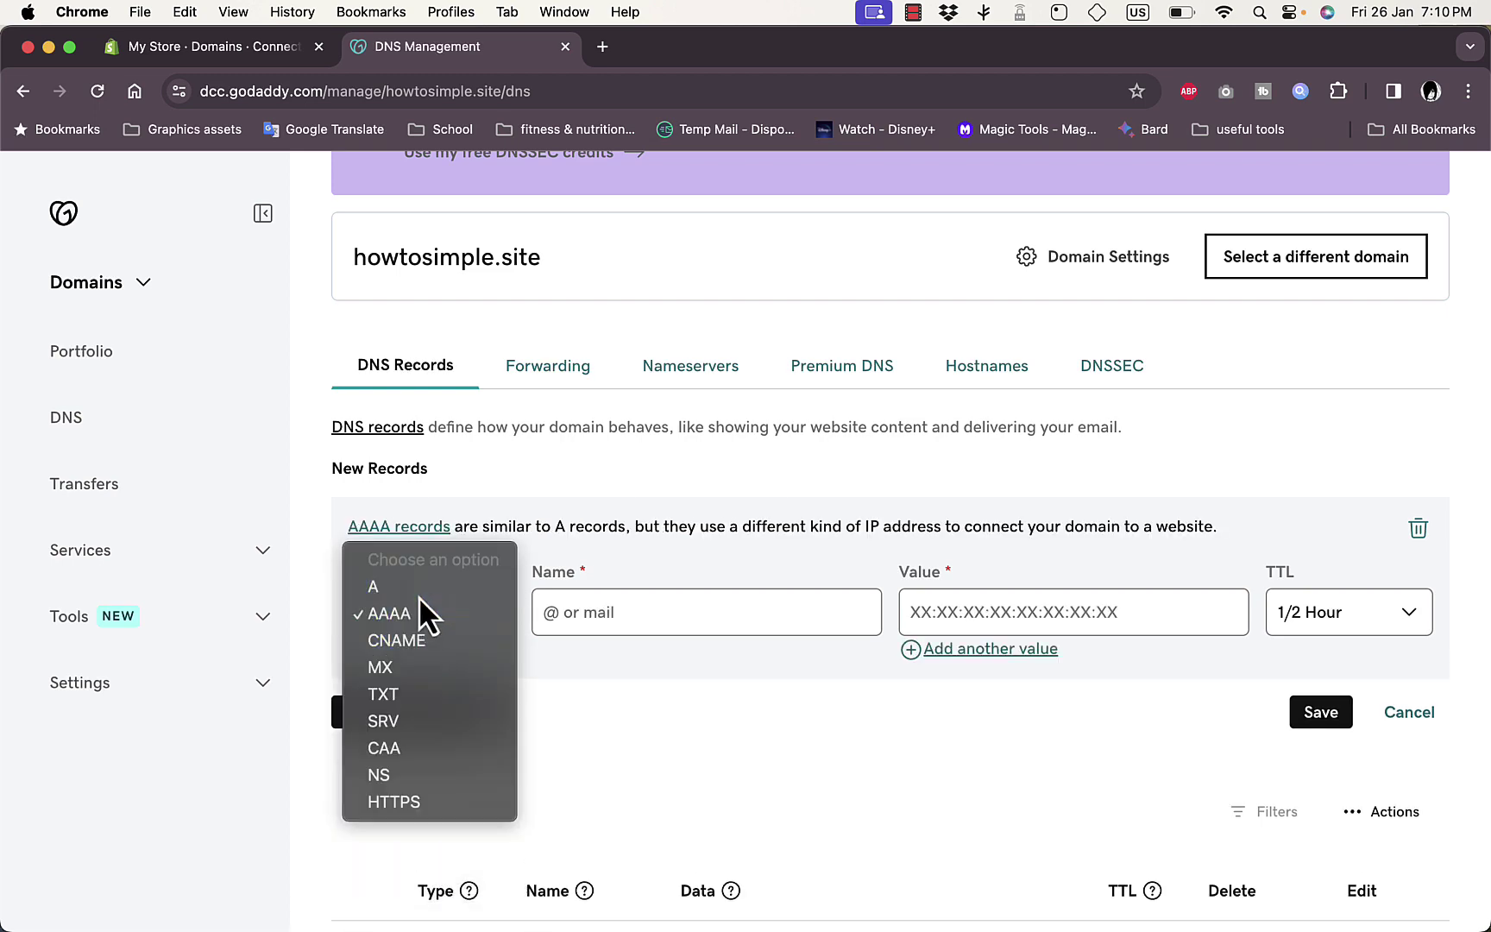
{"action": "left_click", "coordinate": [419, 597]}
{"action": "left_click", "coordinate": [254, 52]}
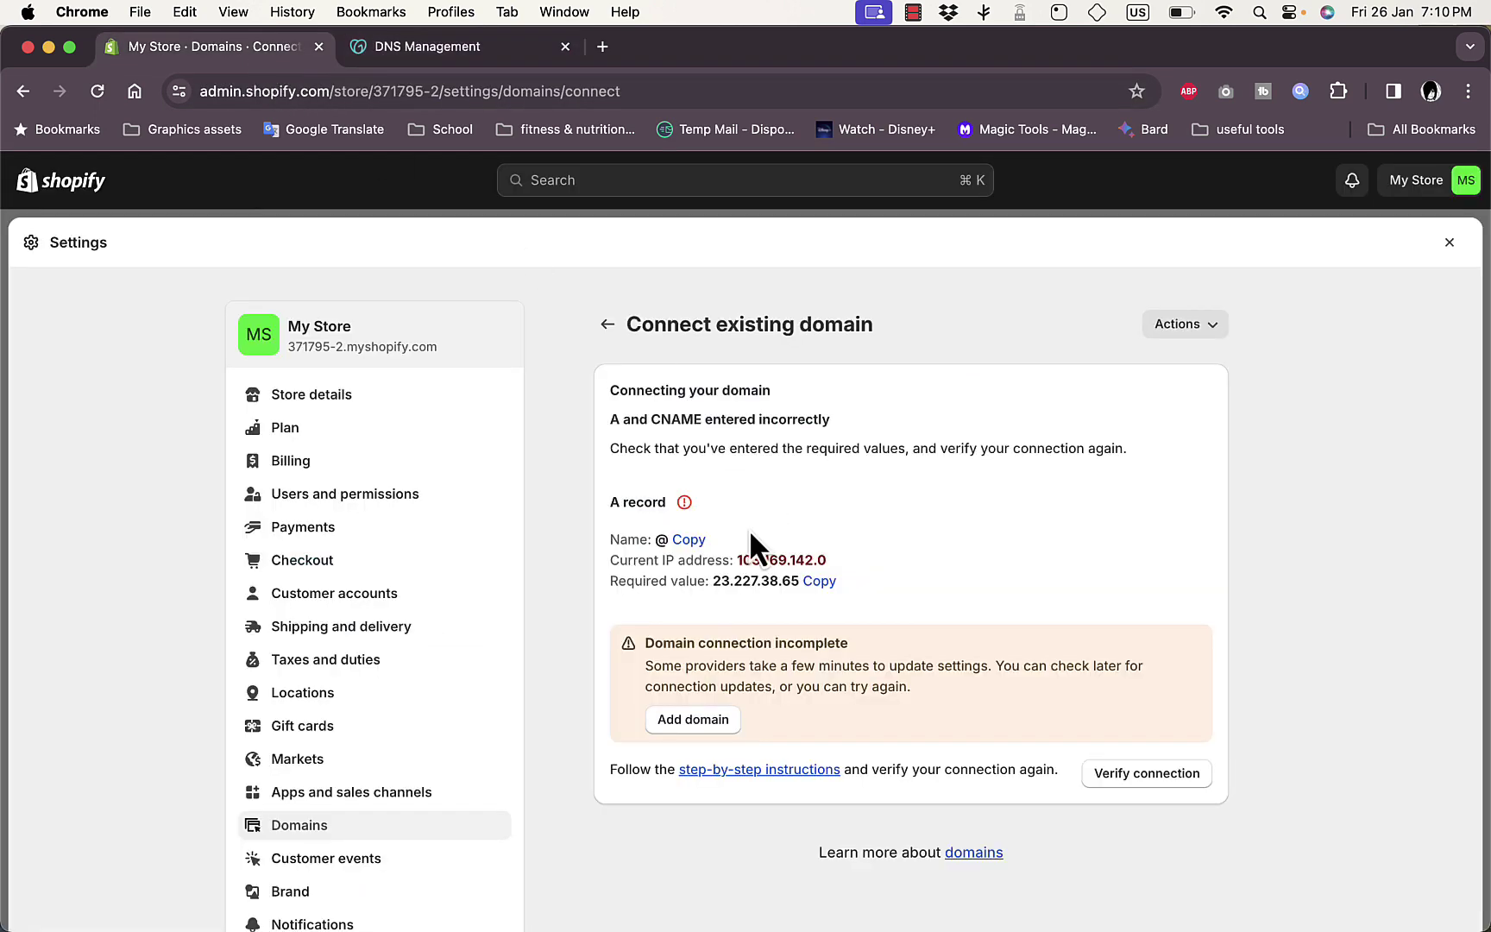
{"action": "left_click", "coordinate": [690, 541]}
{"action": "left_click", "coordinate": [431, 49]}
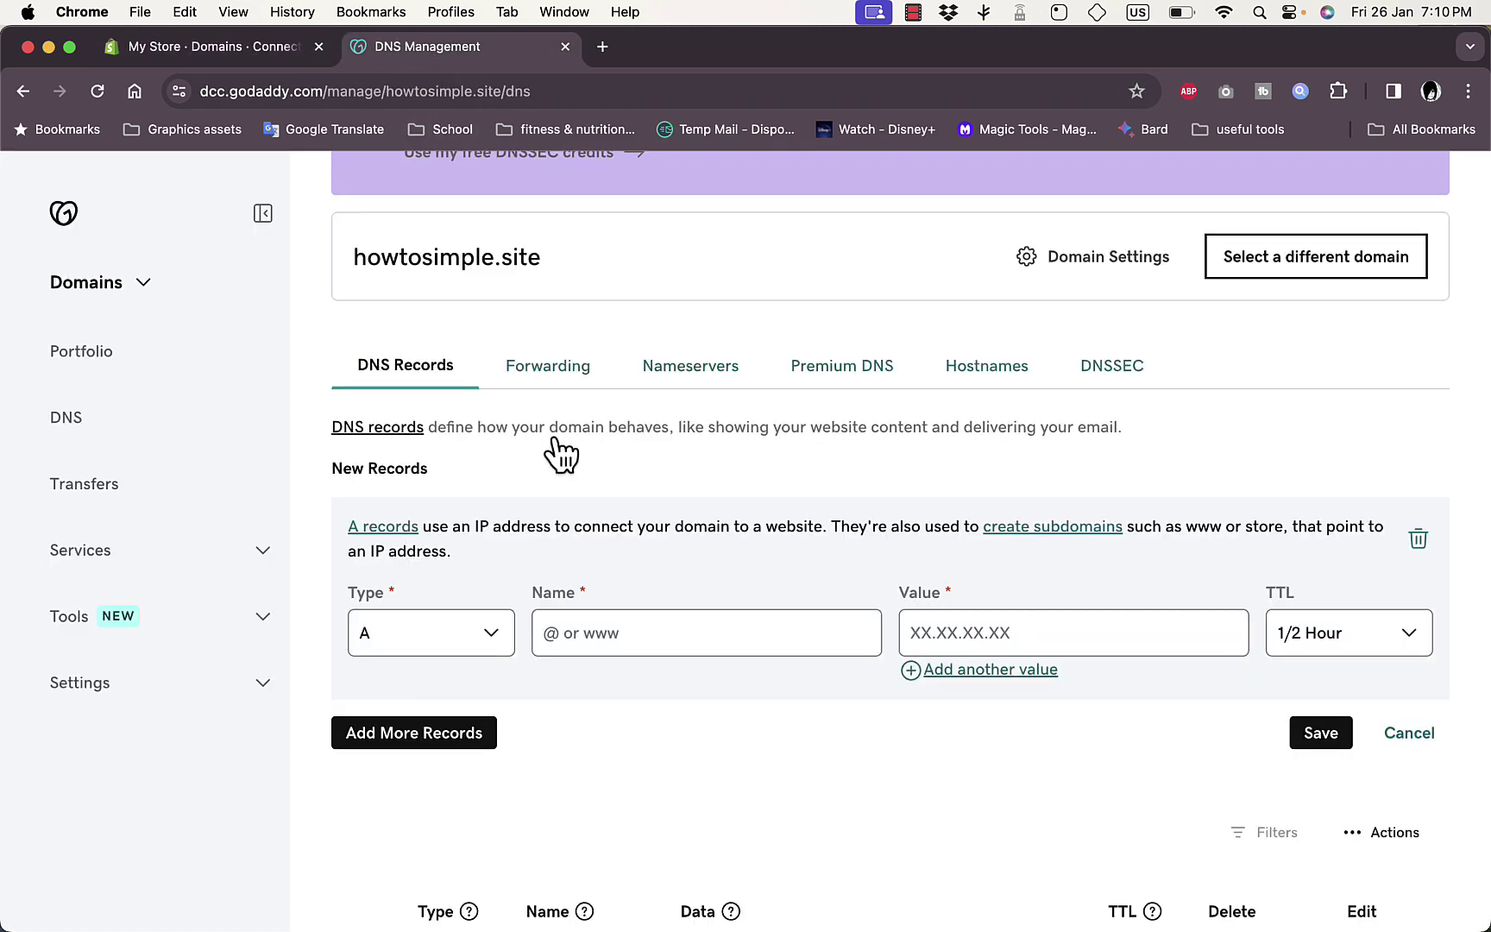
{"action": "left_click", "coordinate": [613, 640]}
{"action": "key", "text": "super+v"}
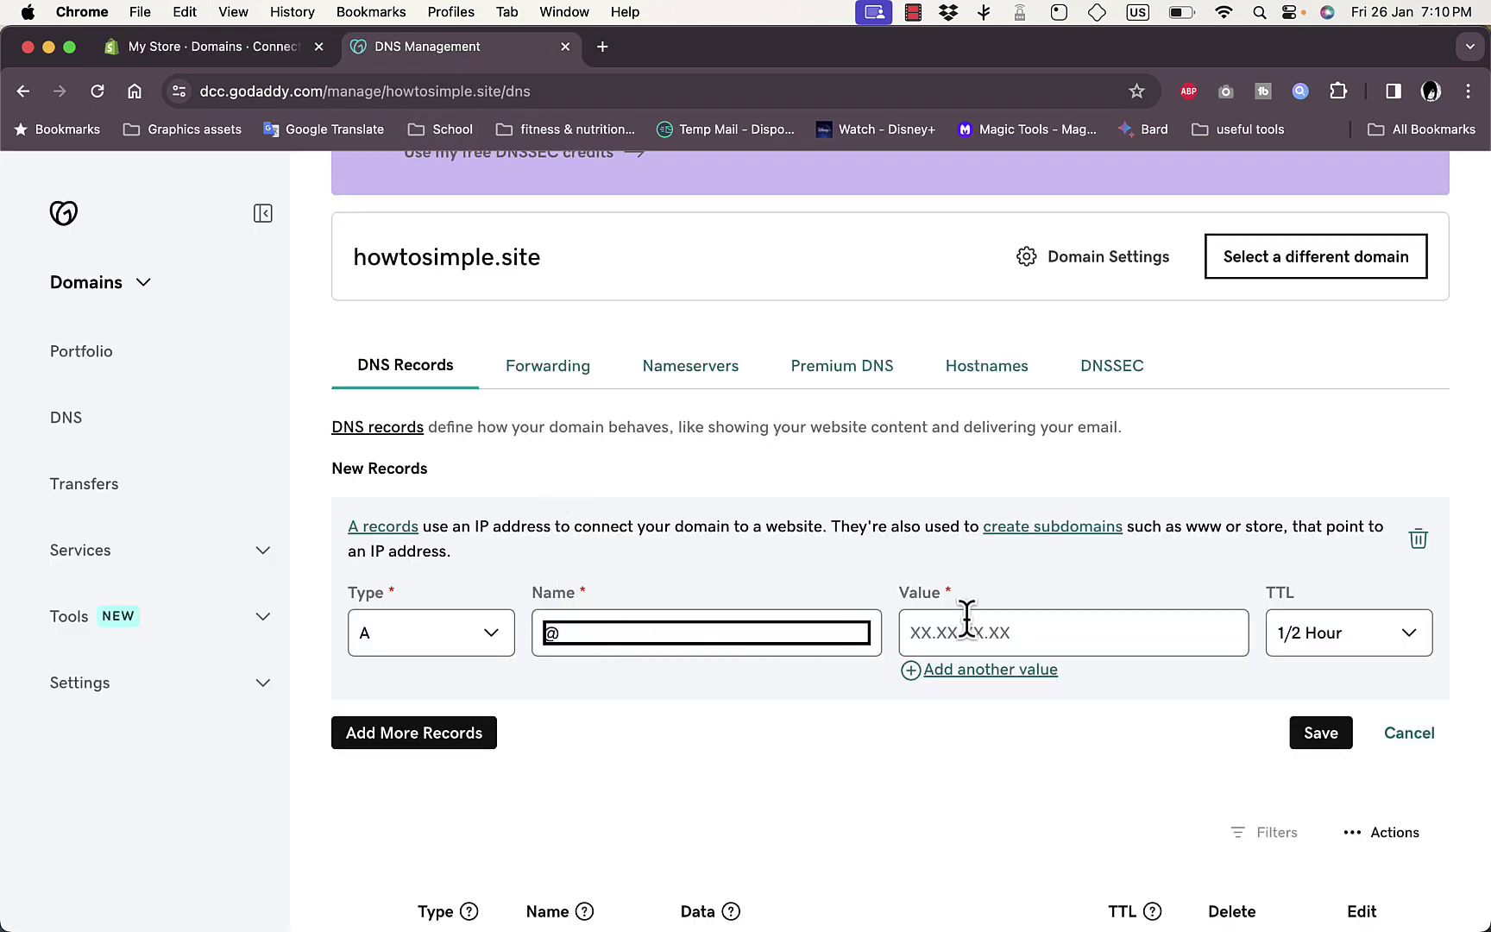
Step: Set the A record value to 23.227.38.65 and save it
{"action": "left_click", "coordinate": [241, 51]}
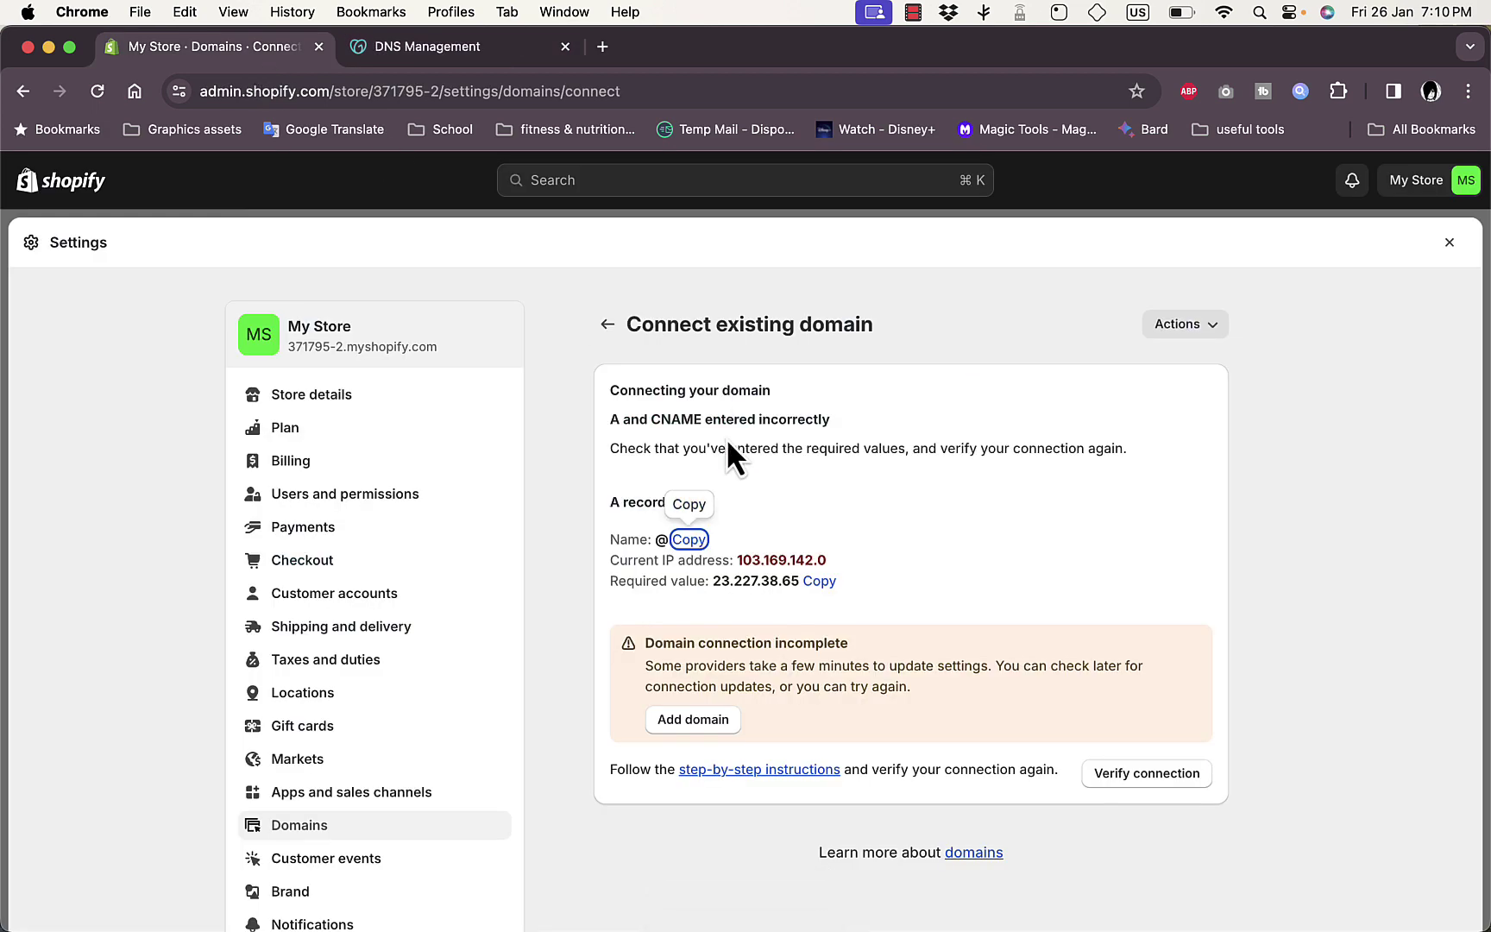
{"action": "left_click", "coordinate": [820, 582]}
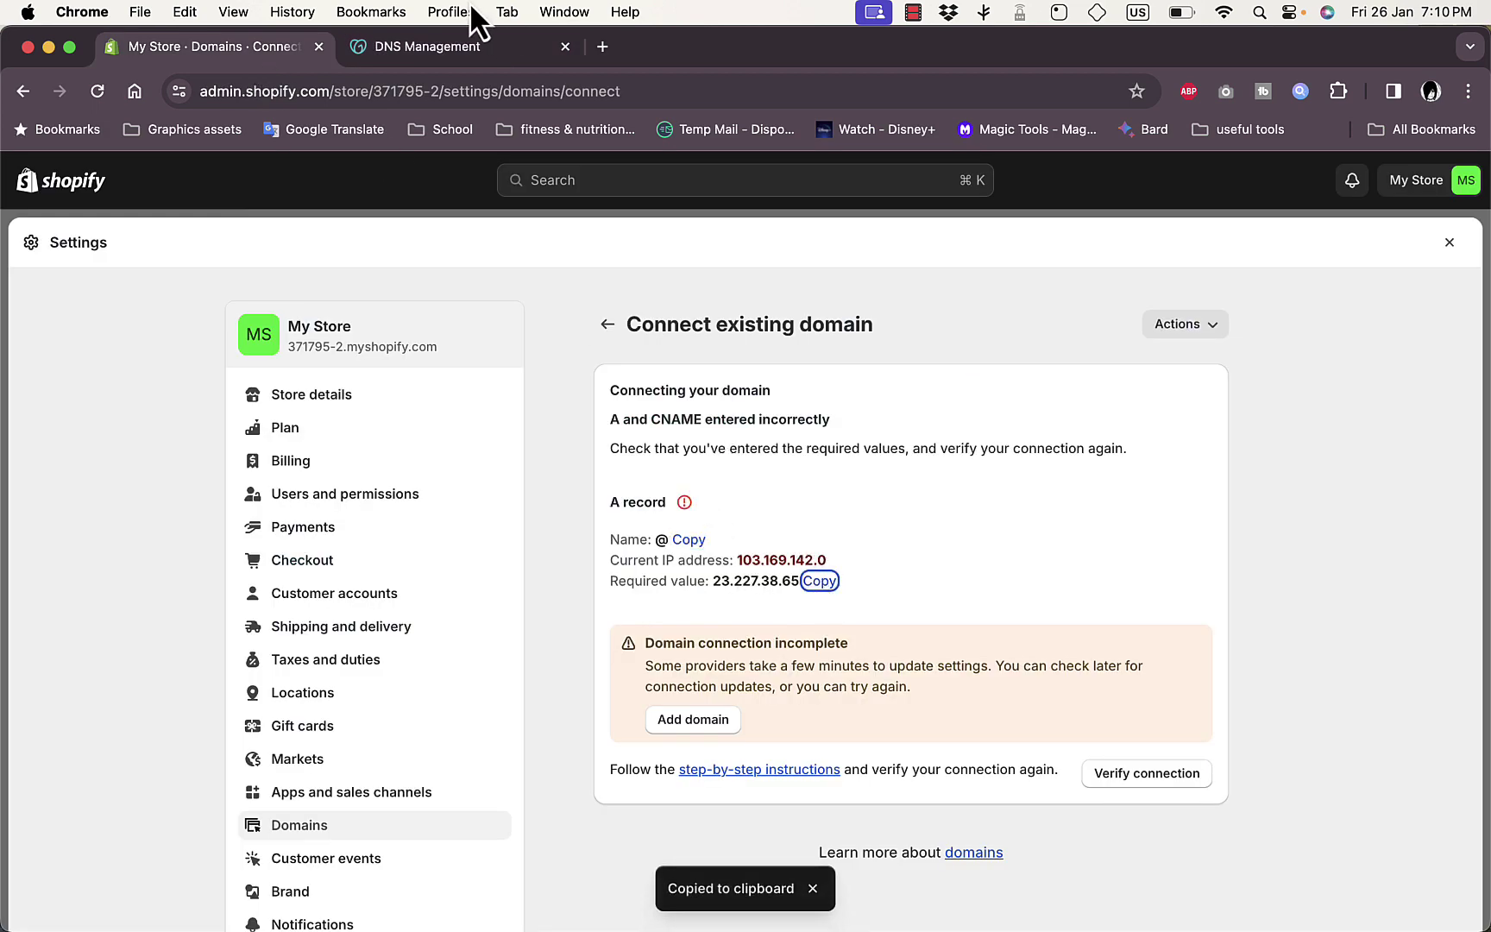
{"action": "left_click", "coordinate": [460, 53]}
{"action": "left_click", "coordinate": [970, 623]}
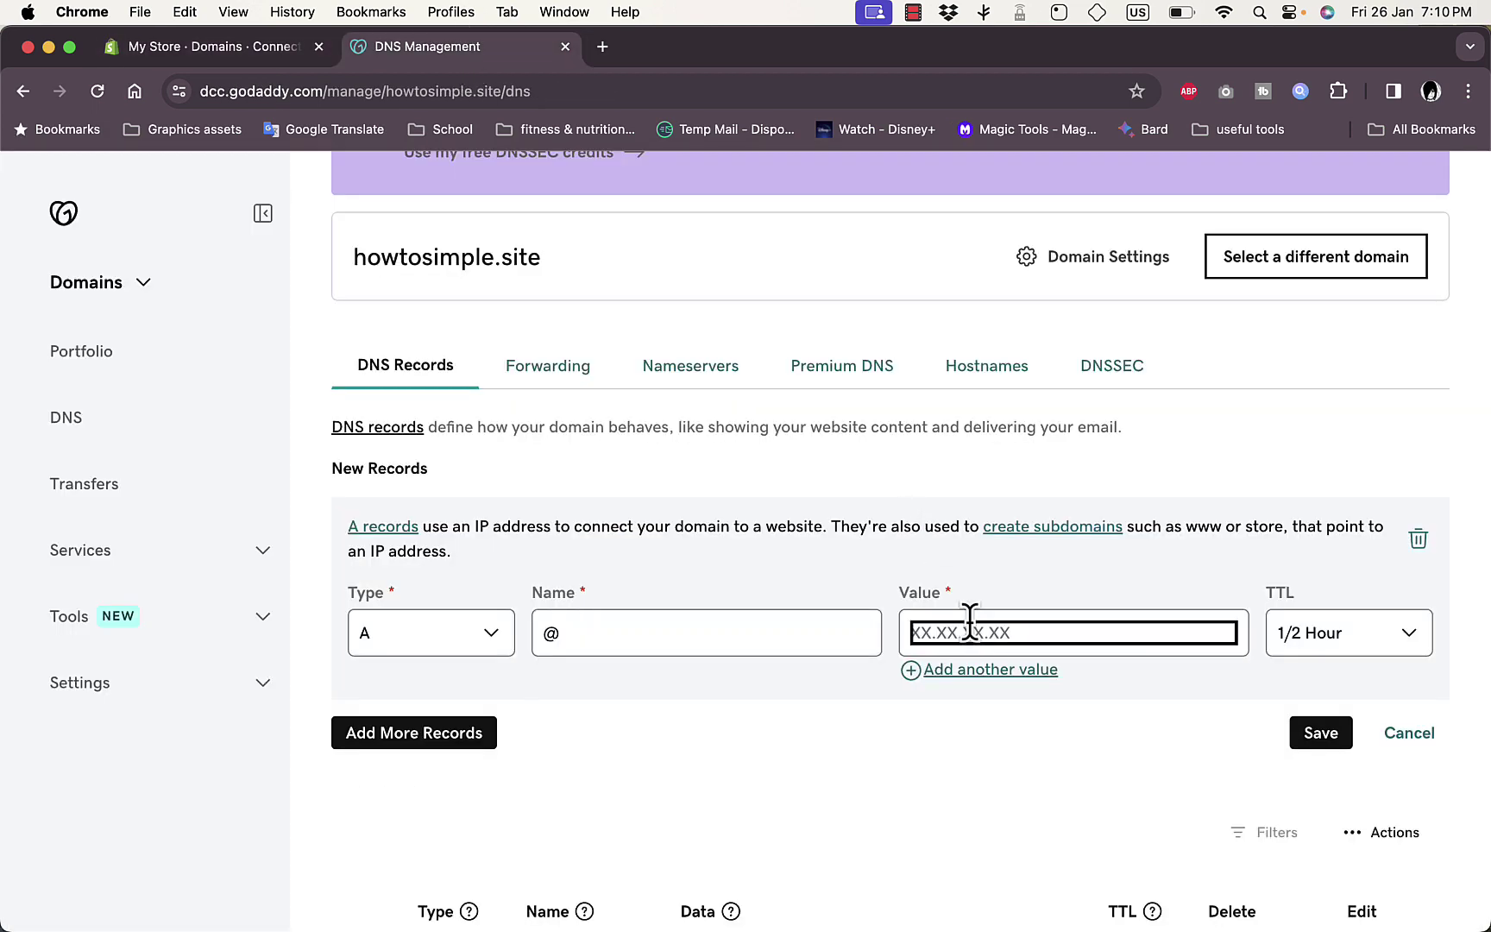
{"action": "key", "text": "super+v"}
{"action": "left_click", "coordinate": [1316, 735]}
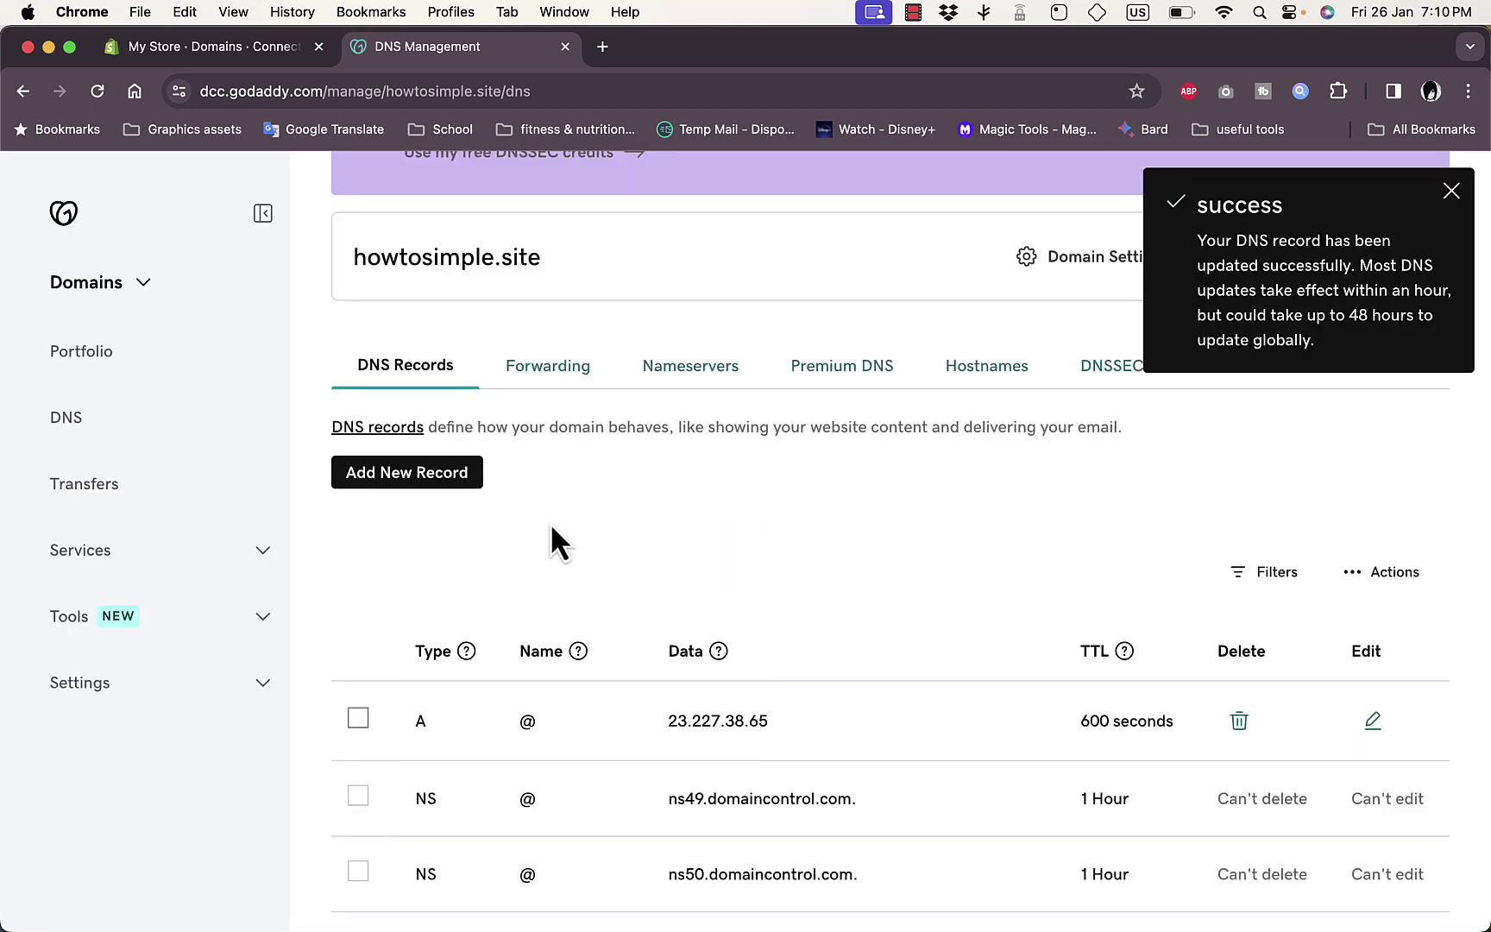
Step: Verify the connection in Shopify and return to the store's domains list
{"action": "left_click", "coordinate": [264, 46]}
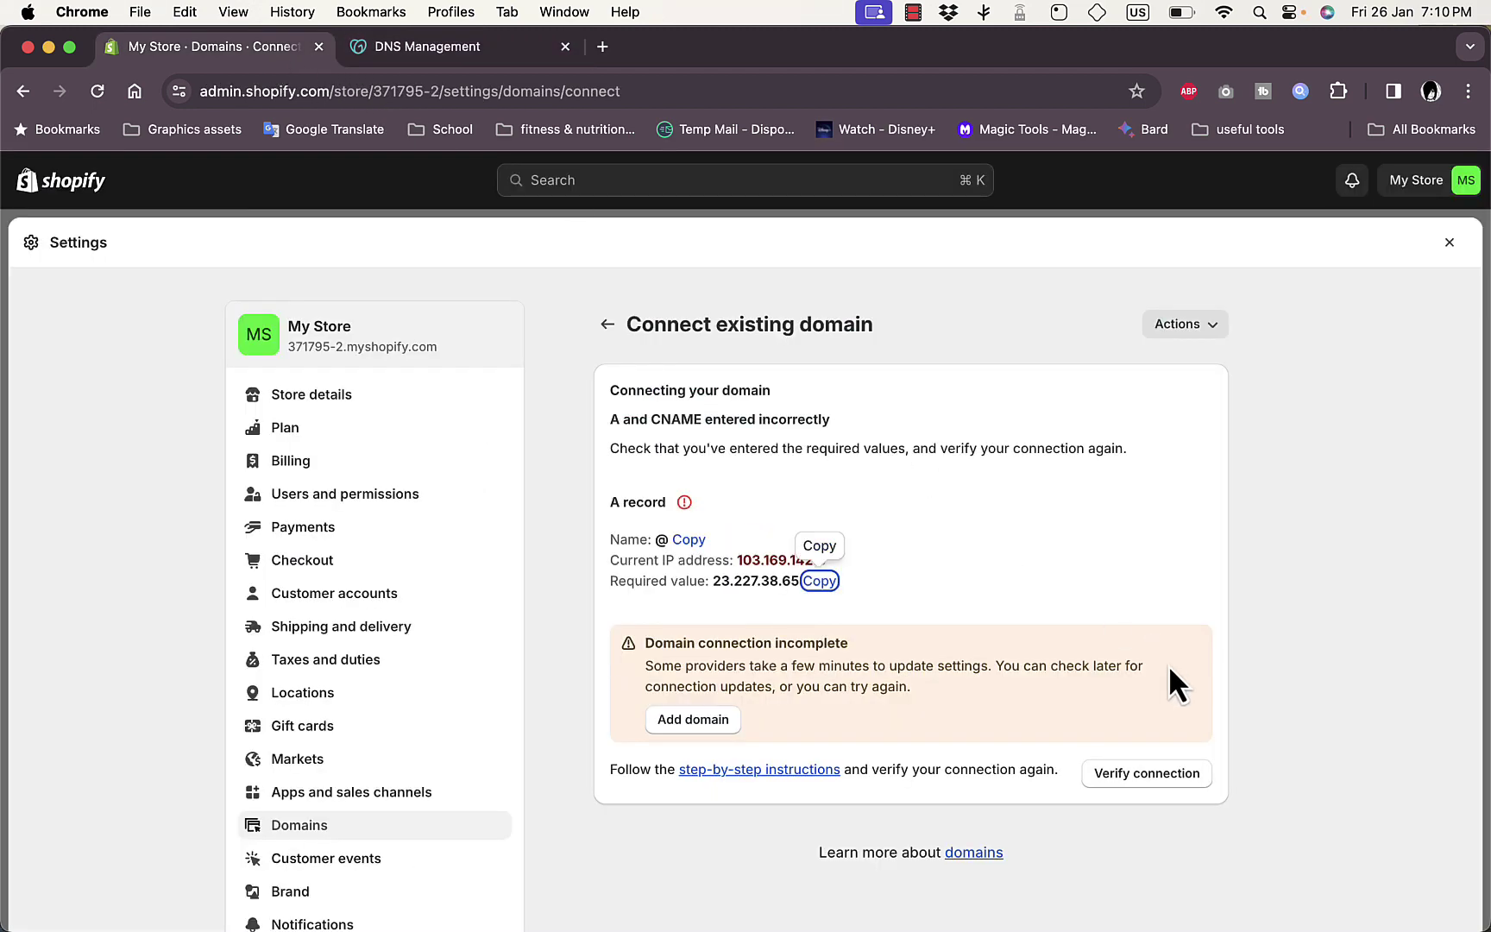
{"action": "left_click", "coordinate": [1155, 774]}
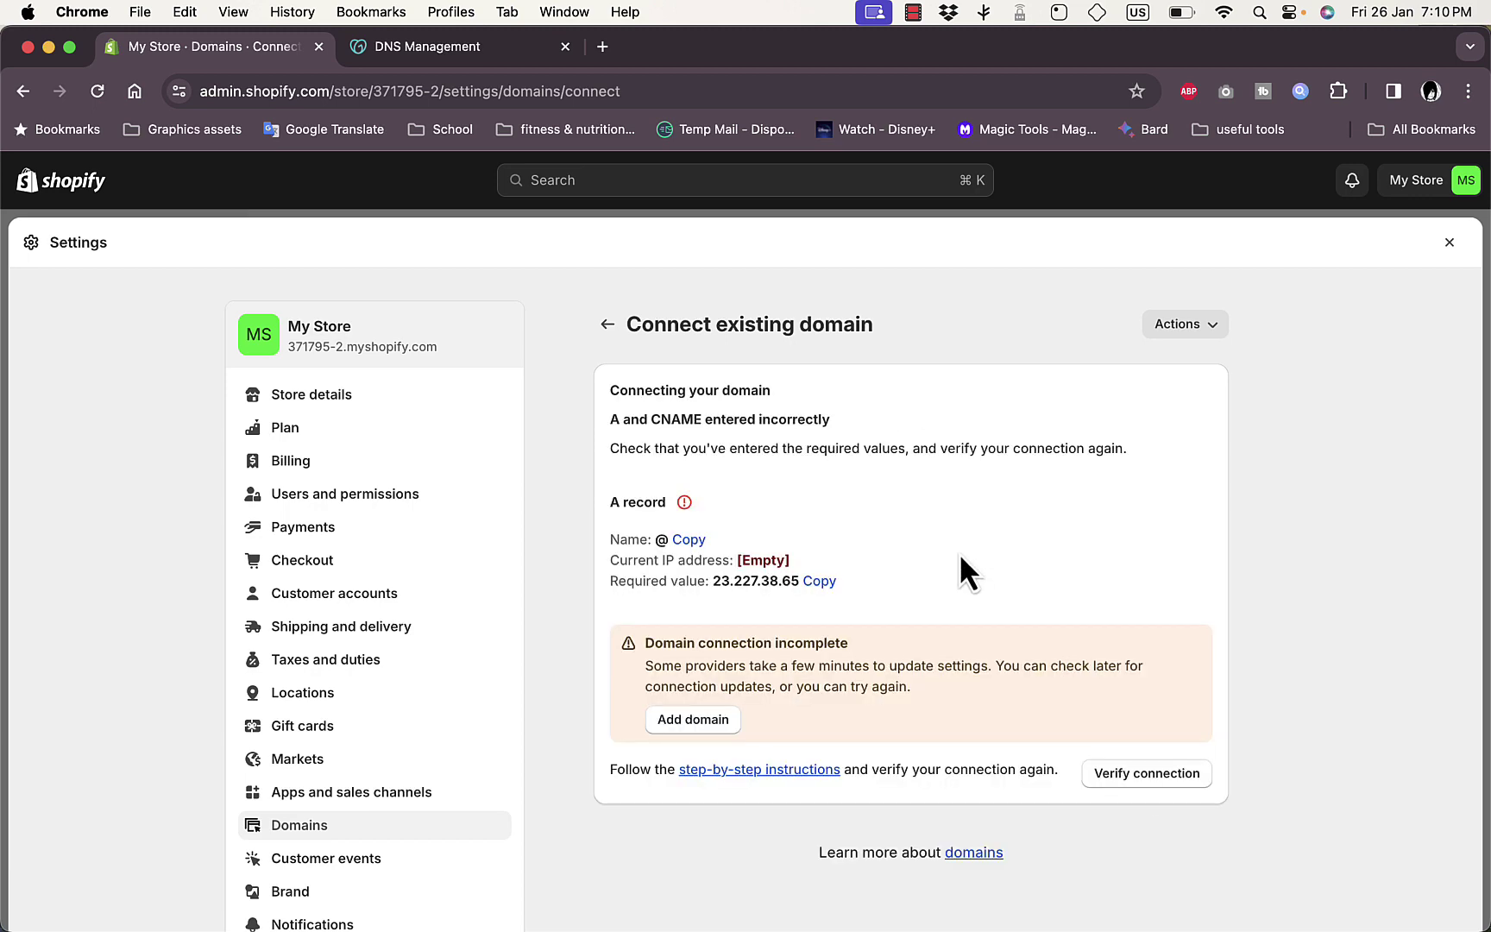
{"action": "left_click", "coordinate": [1139, 773]}
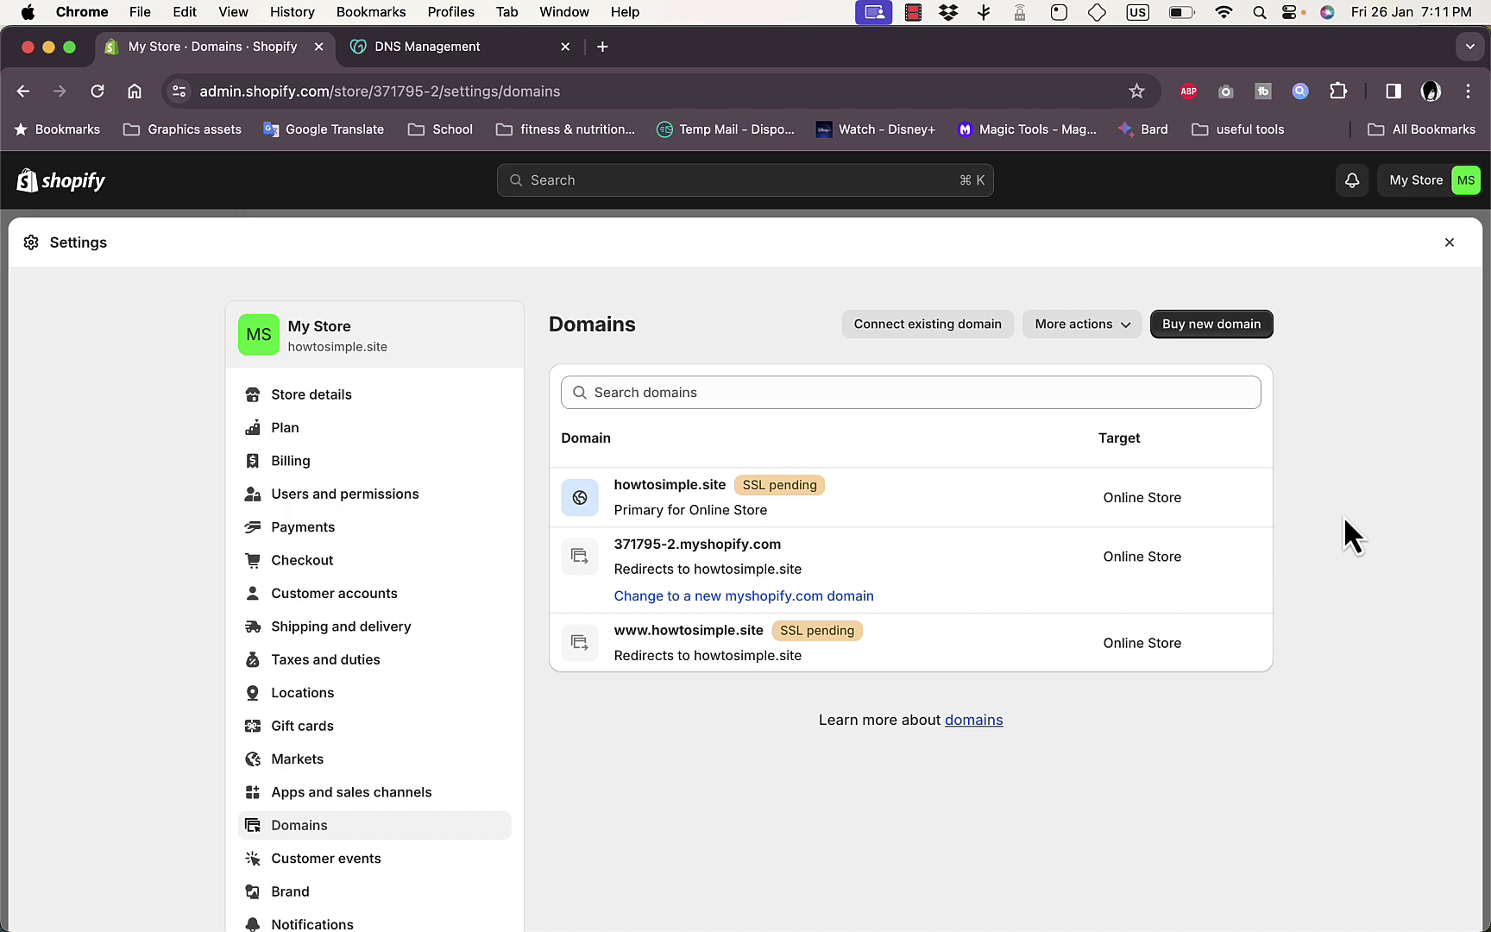
Step: Load the howtosimple.site domain in a new browser tab
{"action": "left_click", "coordinate": [612, 47]}
{"action": "left_click", "coordinate": [647, 81]}
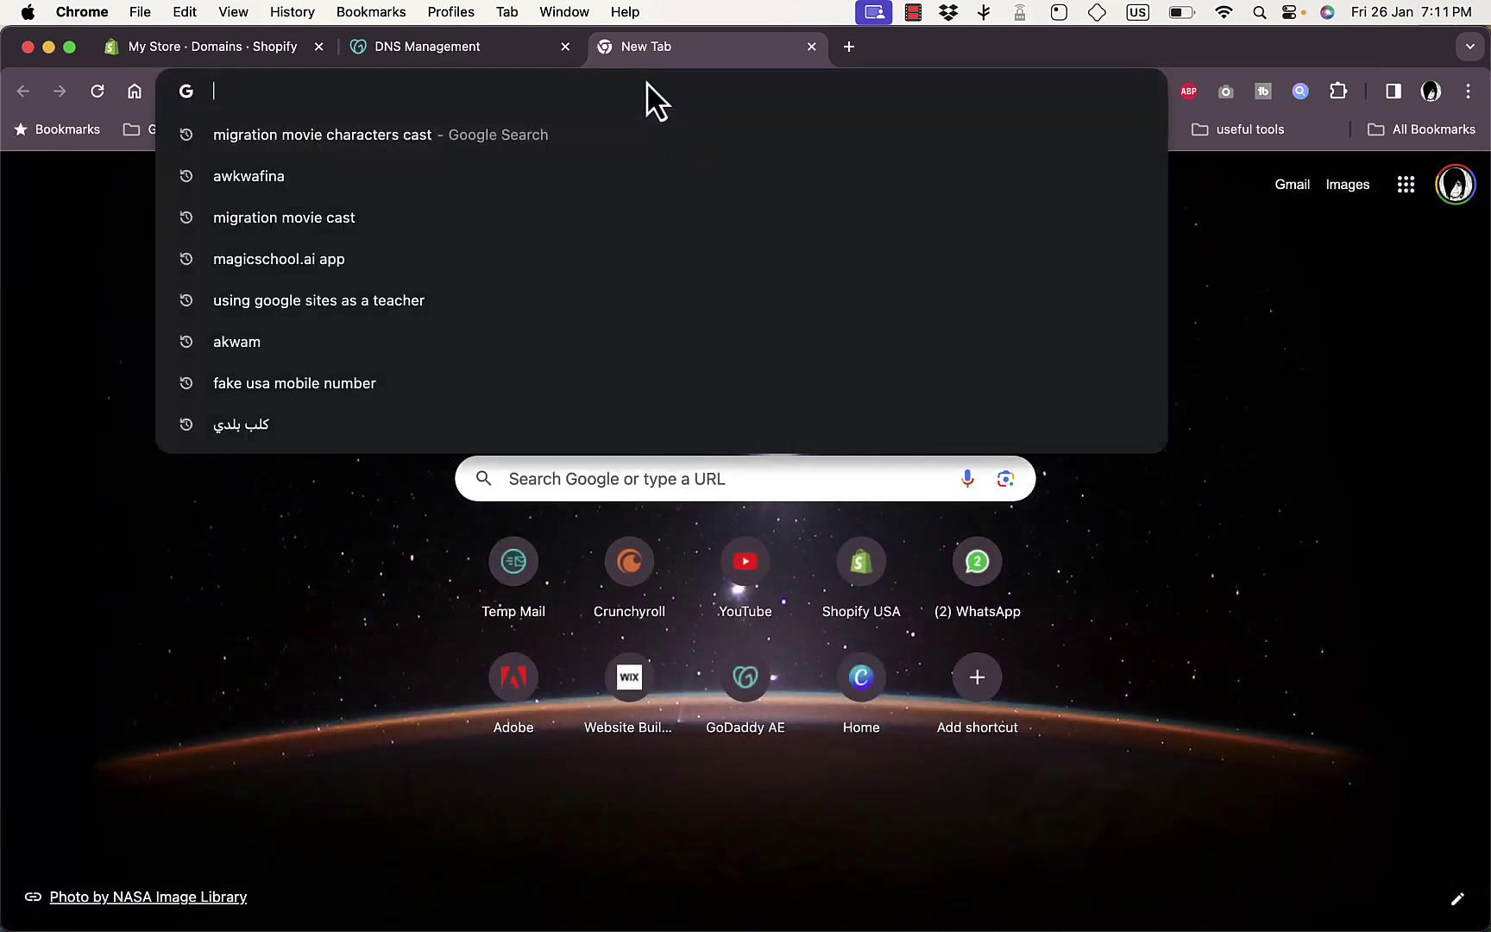
{"action": "type", "text": "howtosimp"}
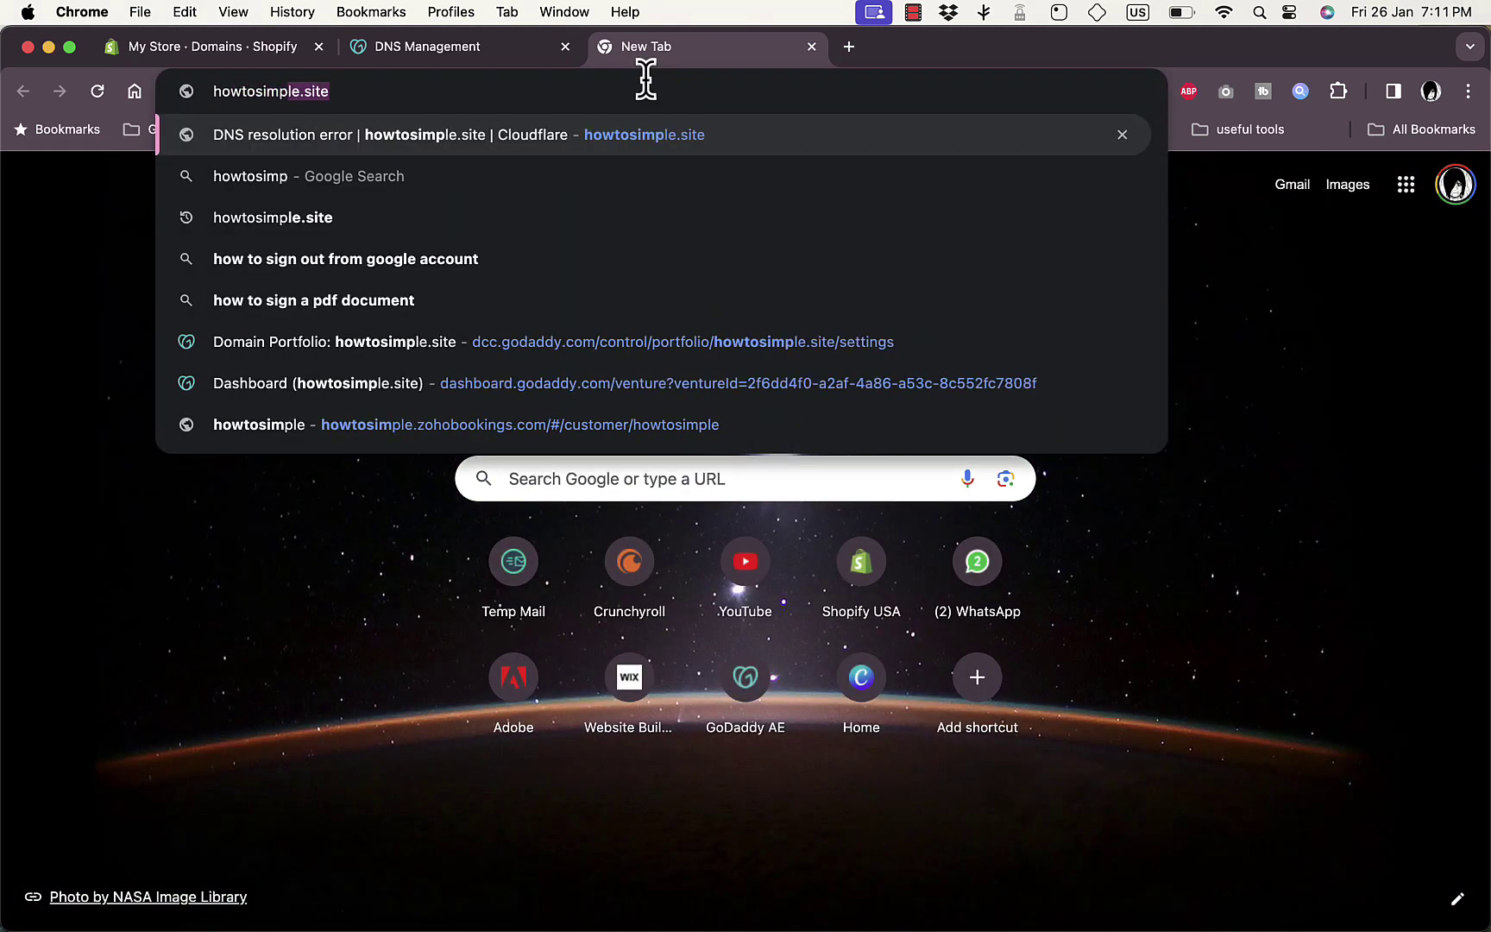
{"action": "type", "text": "le.si"}
{"action": "key", "text": "Return"}
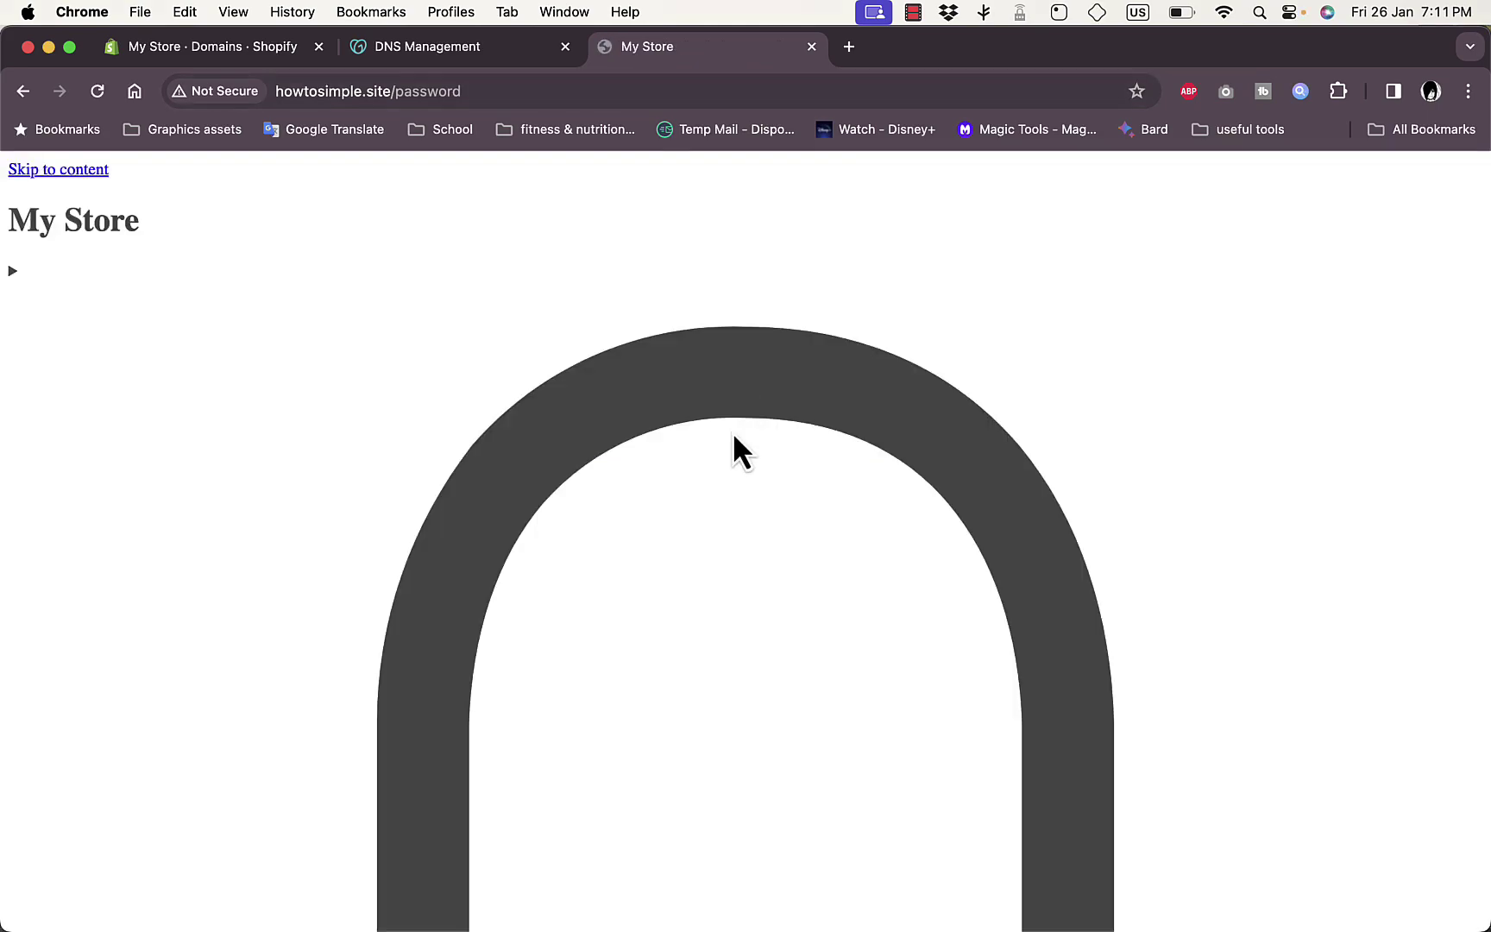
Step: Check the domain shows My Store's 'Opening soon' password page, using Skip to content
{"action": "scroll", "coordinate": [733, 434], "scroll_direction": "down", "scroll_amount": 15}
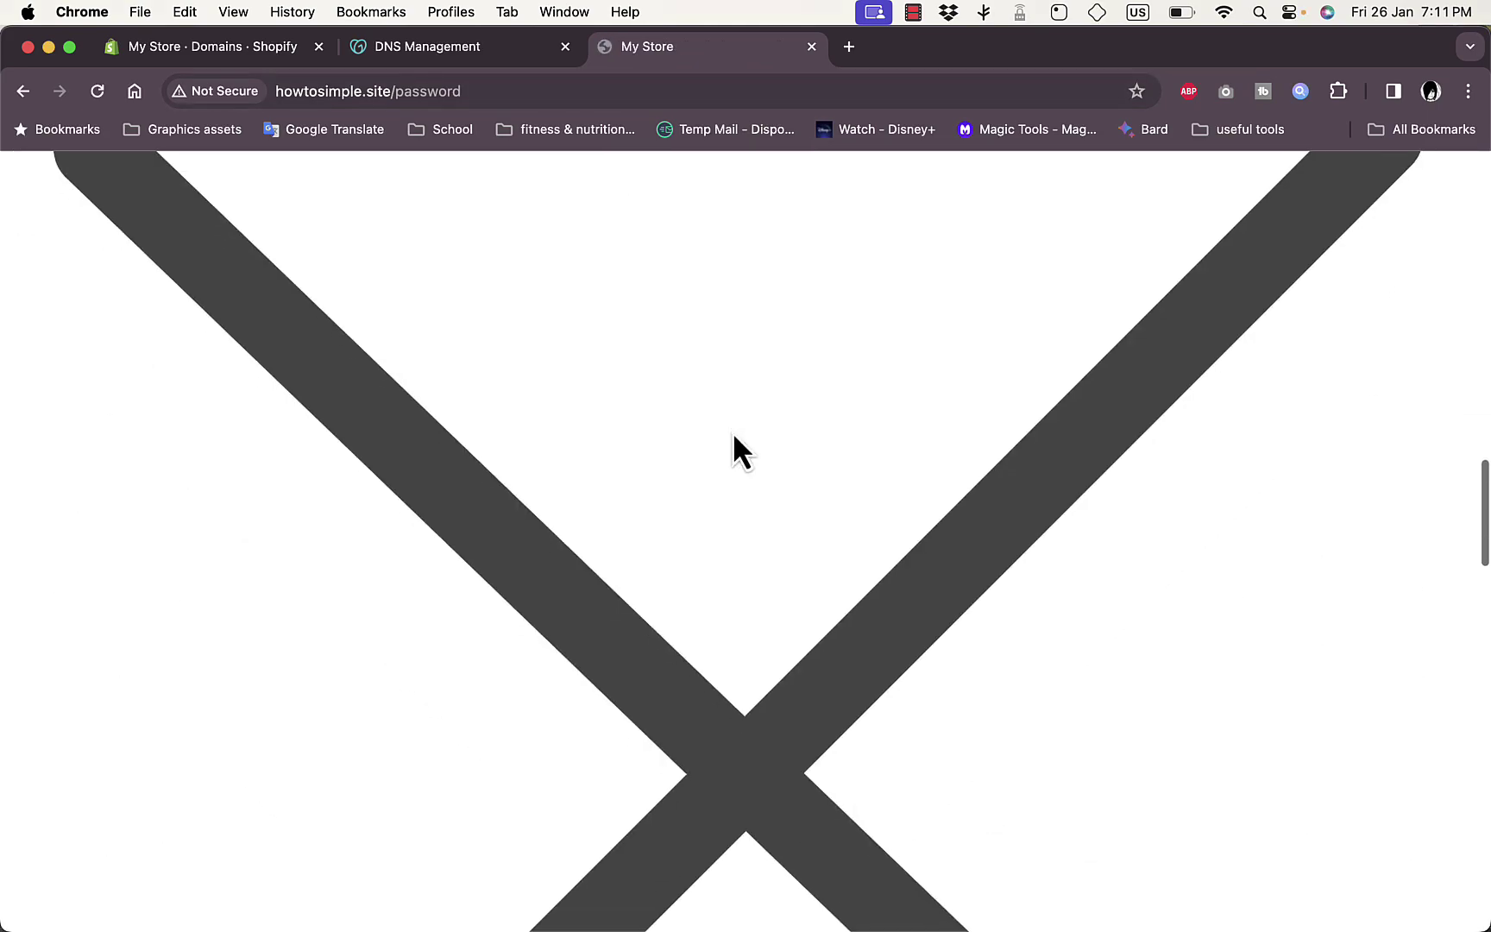
{"action": "scroll", "coordinate": [733, 434], "scroll_direction": "down", "scroll_amount": 15}
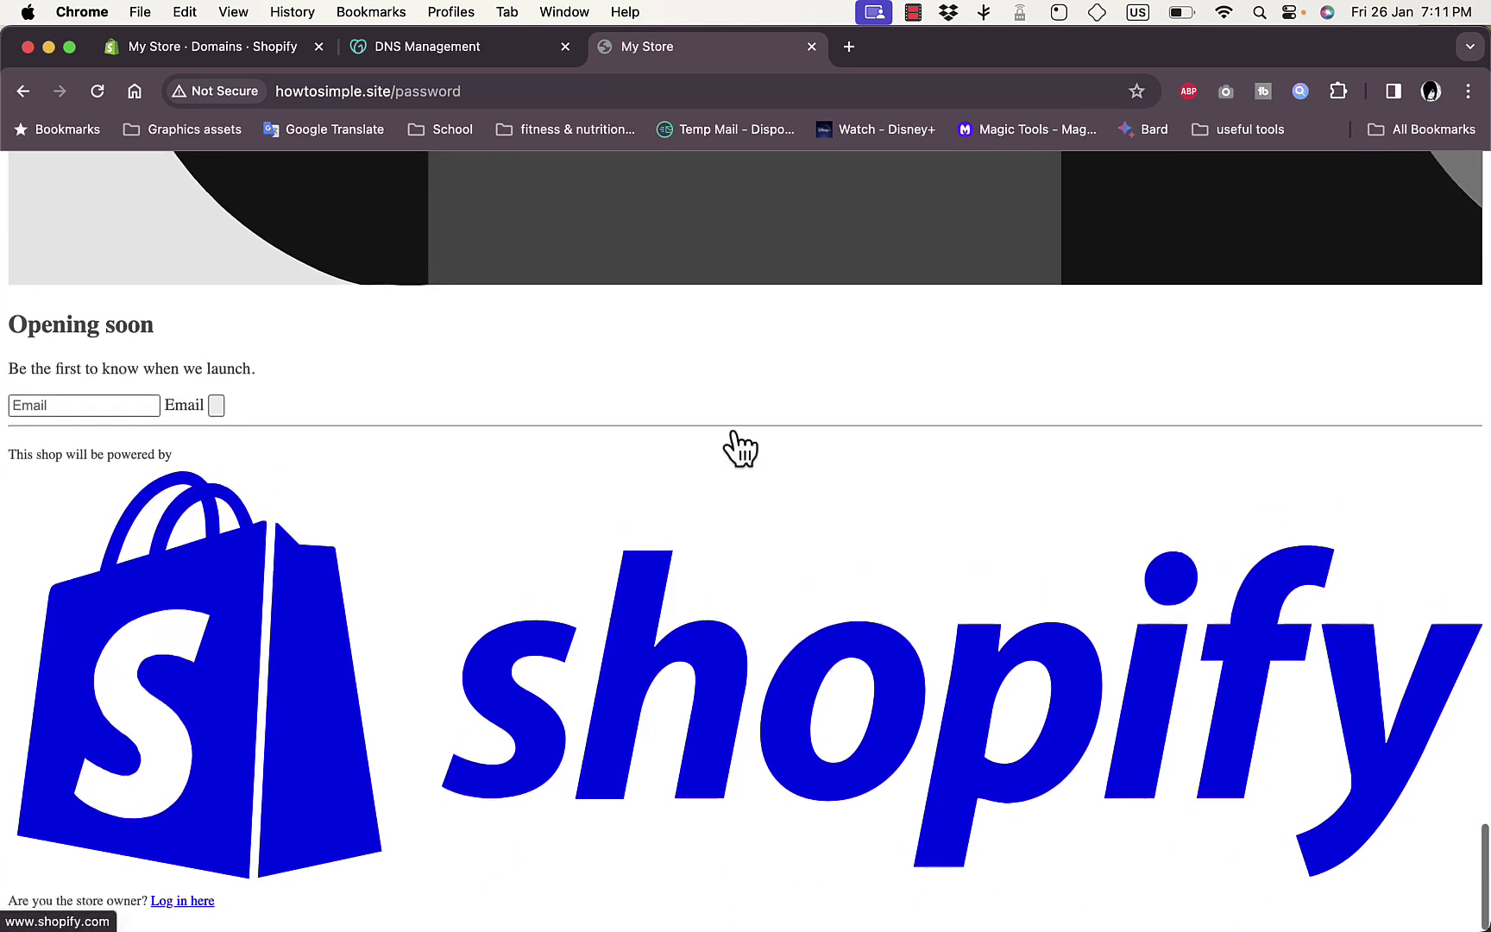
{"action": "scroll", "coordinate": [733, 432], "scroll_direction": "up", "scroll_amount": 20}
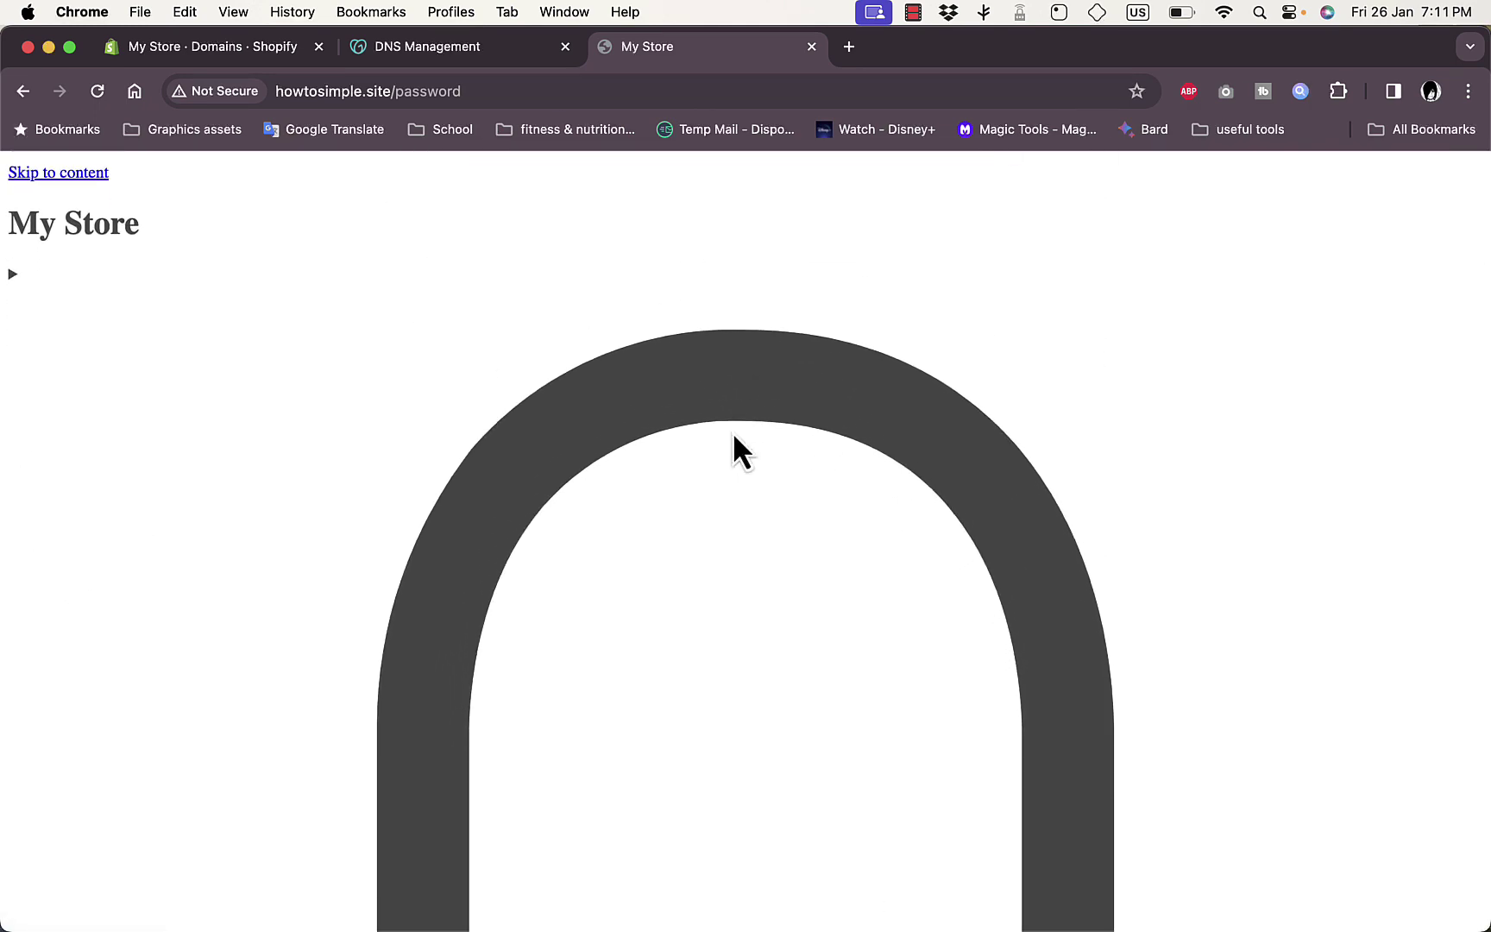
{"action": "scroll", "coordinate": [733, 434], "scroll_direction": "down", "scroll_amount": 15}
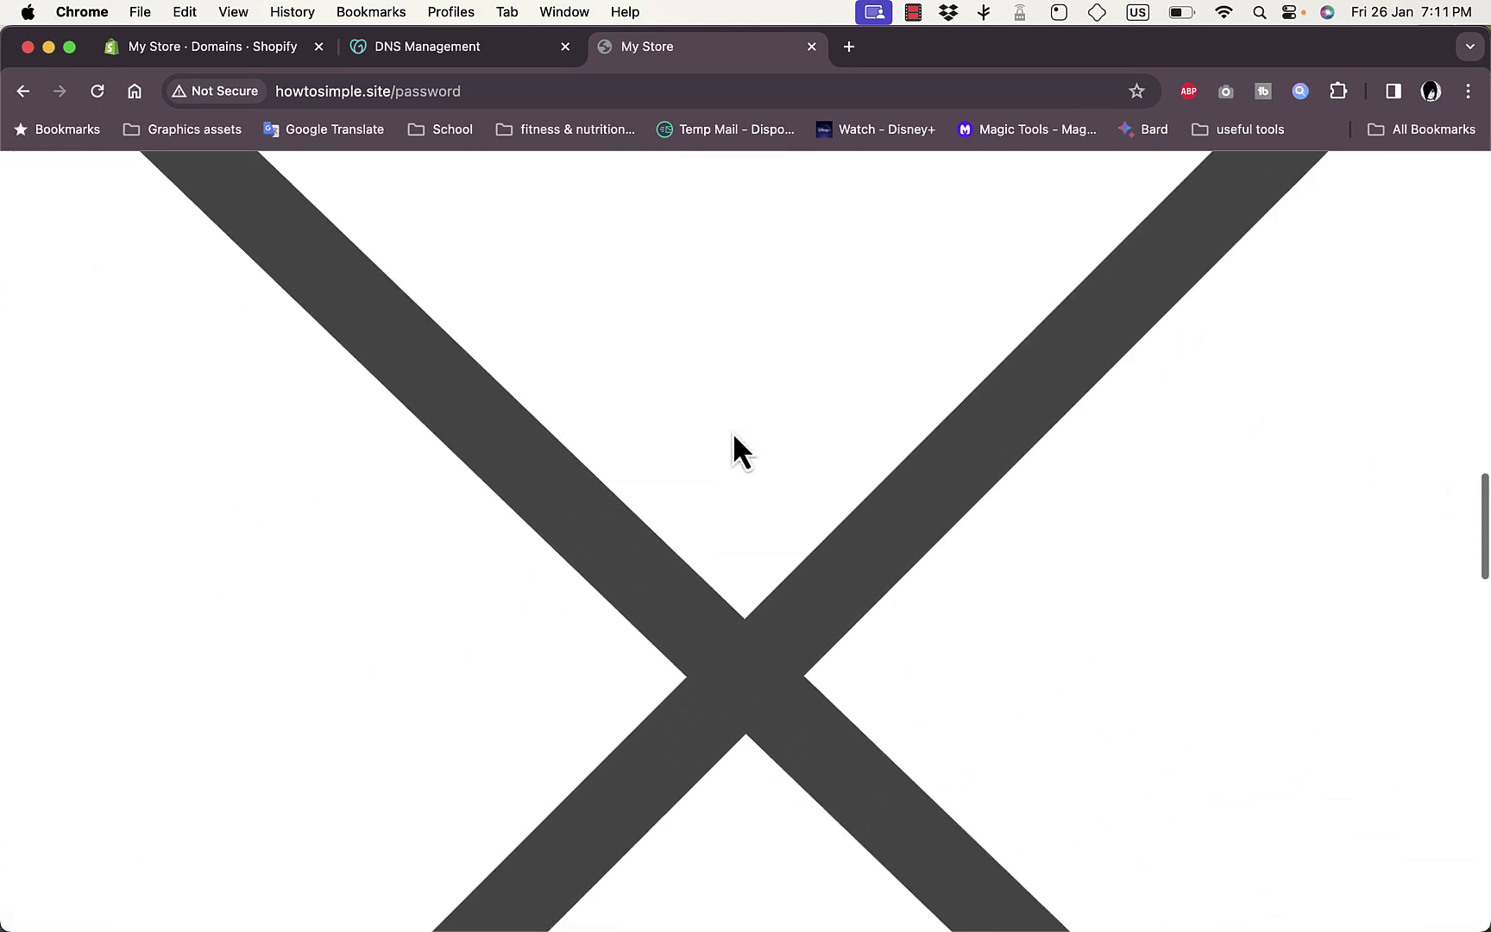
{"action": "scroll", "coordinate": [733, 432], "scroll_direction": "up", "scroll_amount": 5}
{"action": "scroll", "coordinate": [732, 432], "scroll_direction": "down", "scroll_amount": 15}
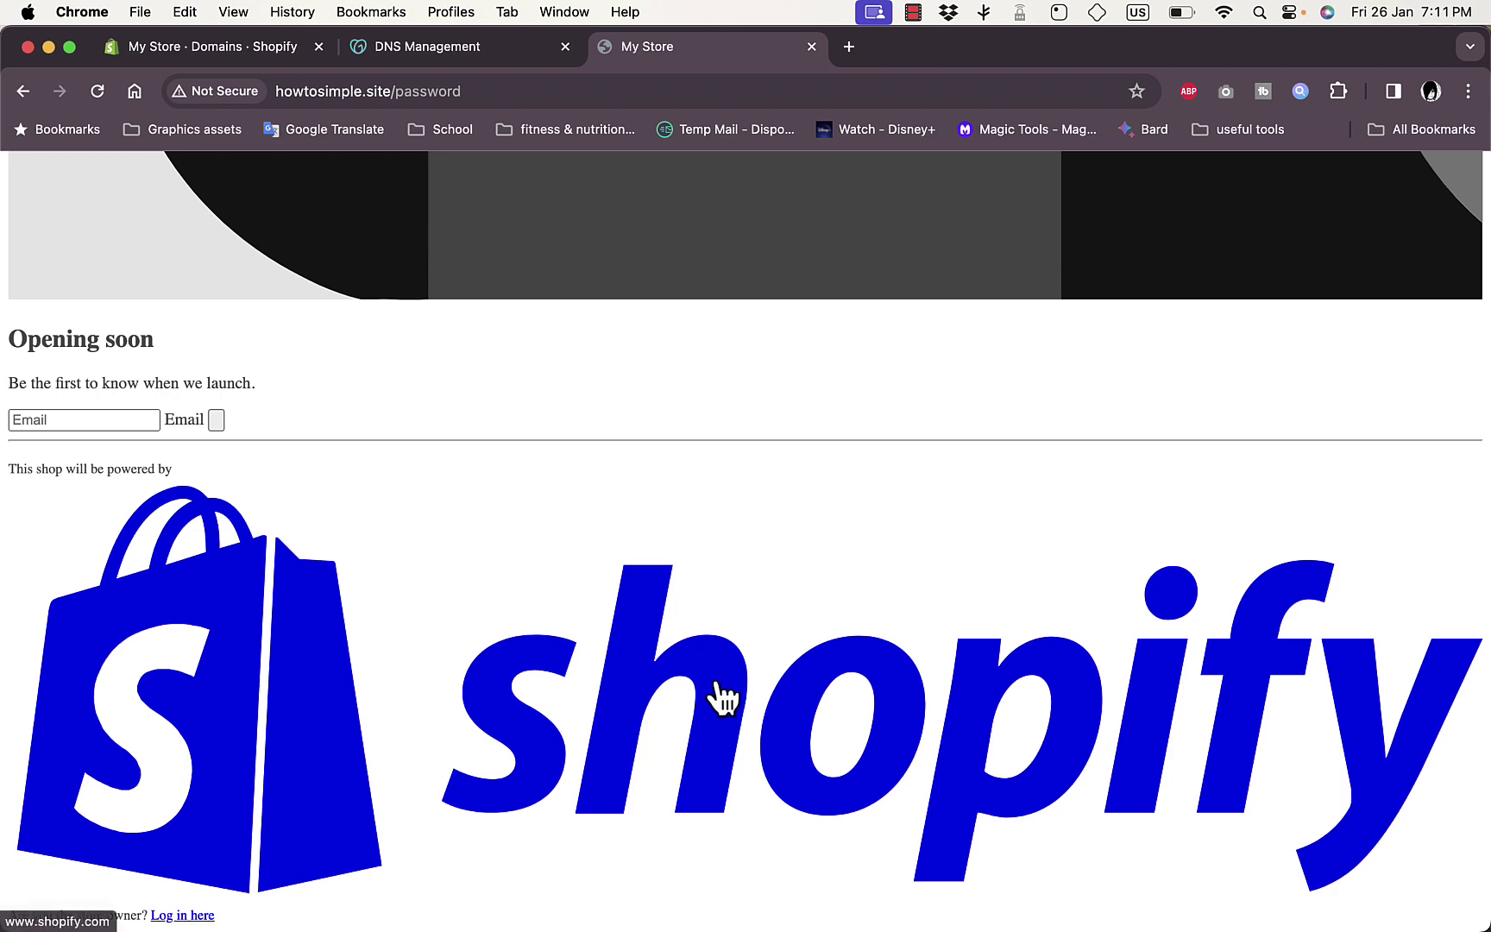
{"action": "scroll", "coordinate": [739, 506], "scroll_direction": "down", "scroll_amount": 15}
{"action": "scroll", "coordinate": [739, 493], "scroll_direction": "up", "scroll_amount": 9}
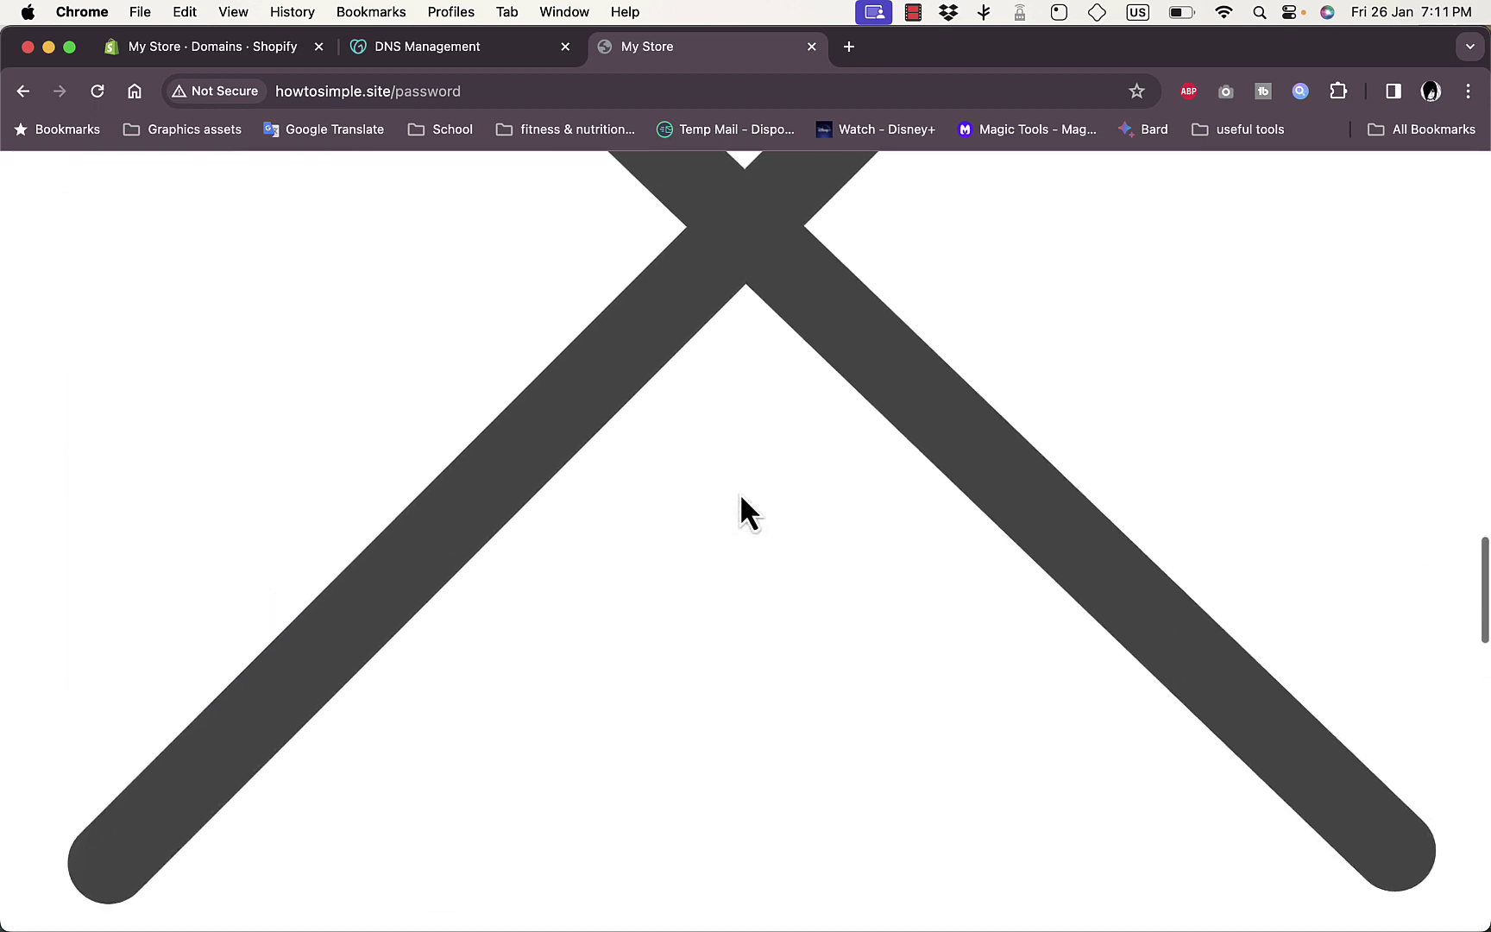
{"action": "scroll", "coordinate": [739, 493], "scroll_direction": "up", "scroll_amount": 10}
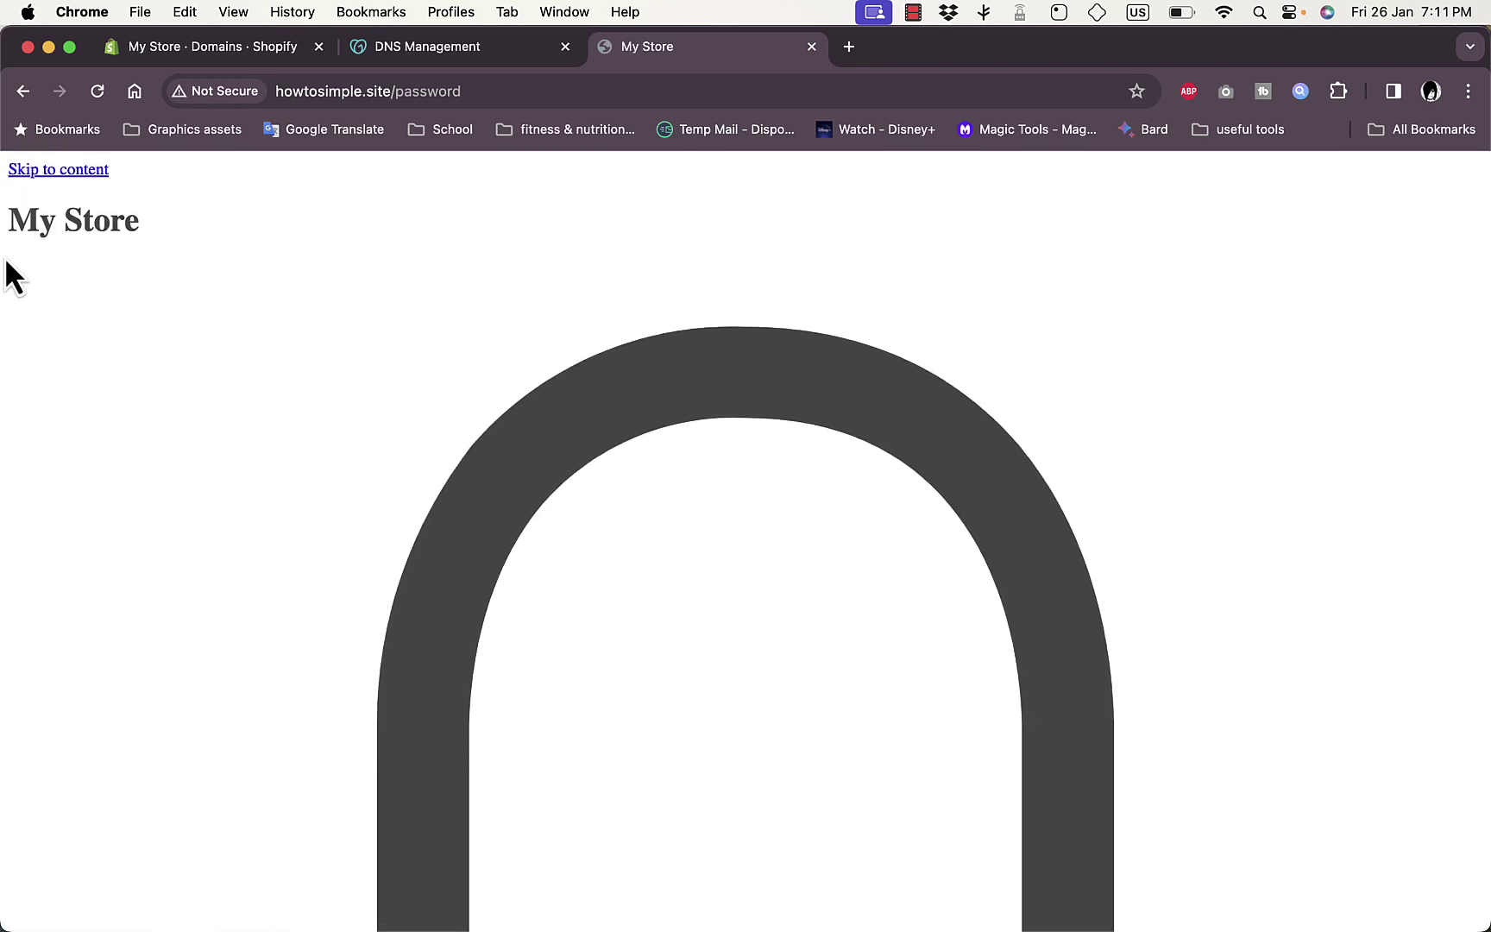
{"action": "left_click", "coordinate": [60, 173]}
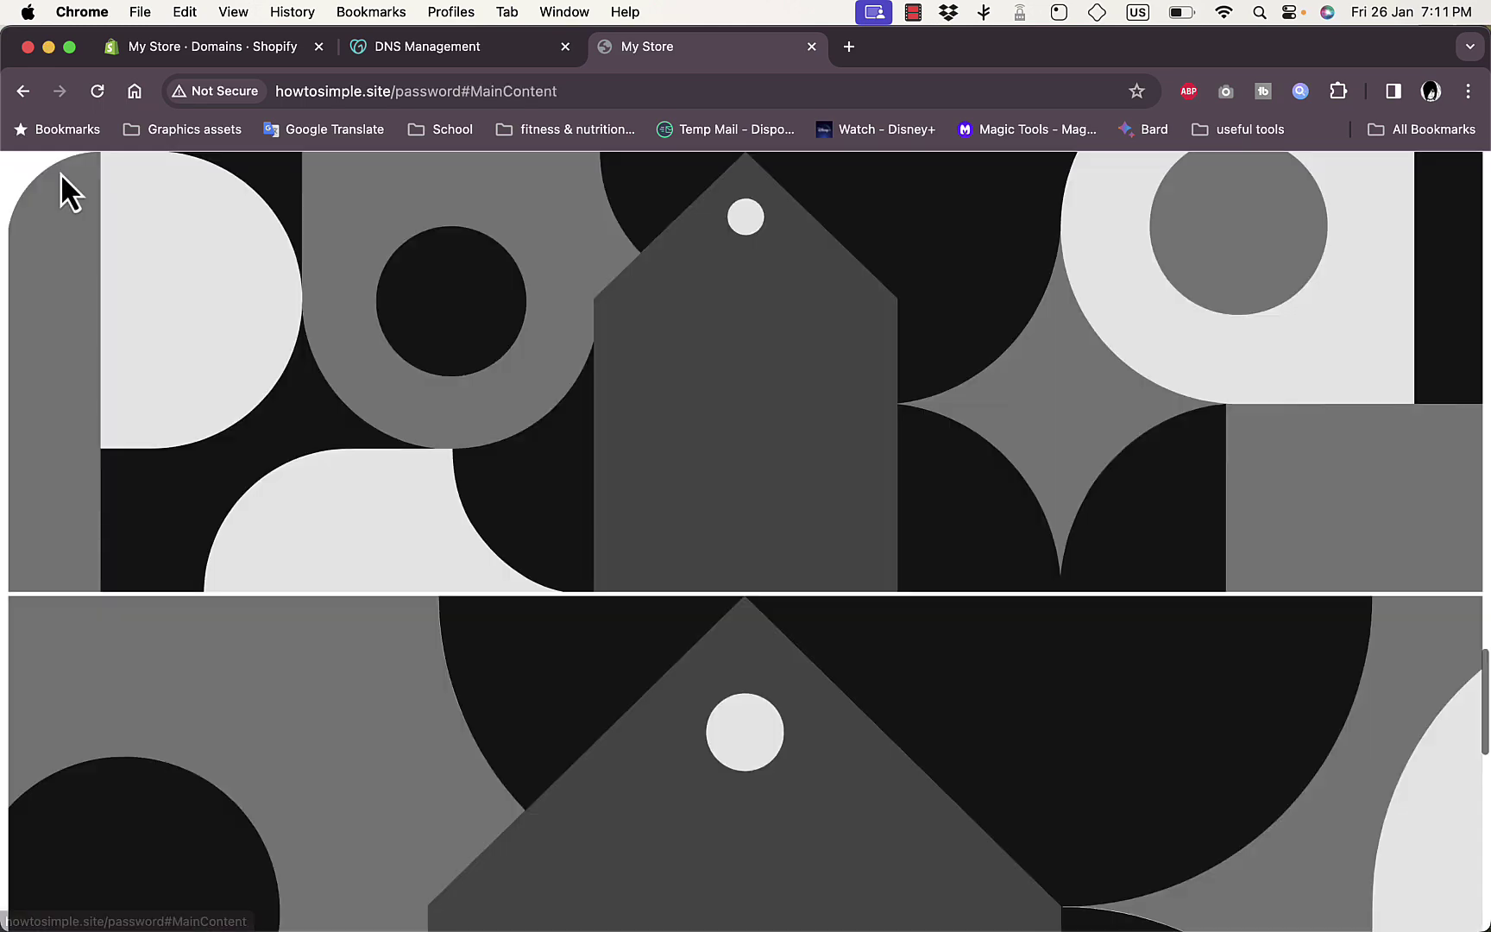
{"action": "scroll", "coordinate": [683, 304], "scroll_direction": "down", "scroll_amount": 10}
{"action": "scroll", "coordinate": [683, 304], "scroll_direction": "up", "scroll_amount": 12}
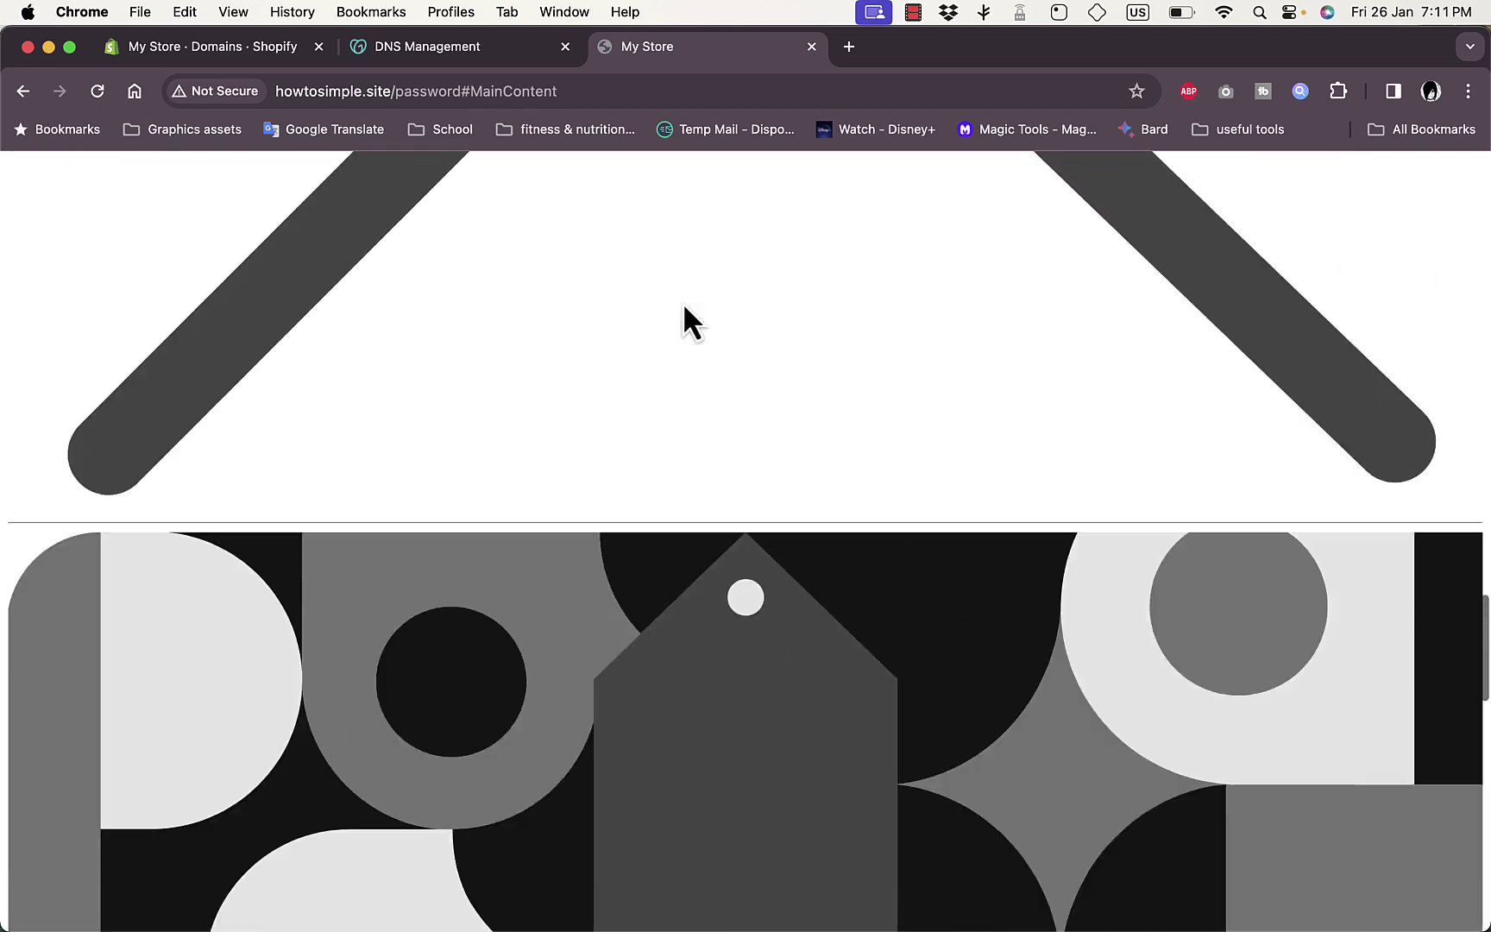
{"action": "scroll", "coordinate": [682, 302], "scroll_direction": "up", "scroll_amount": 10}
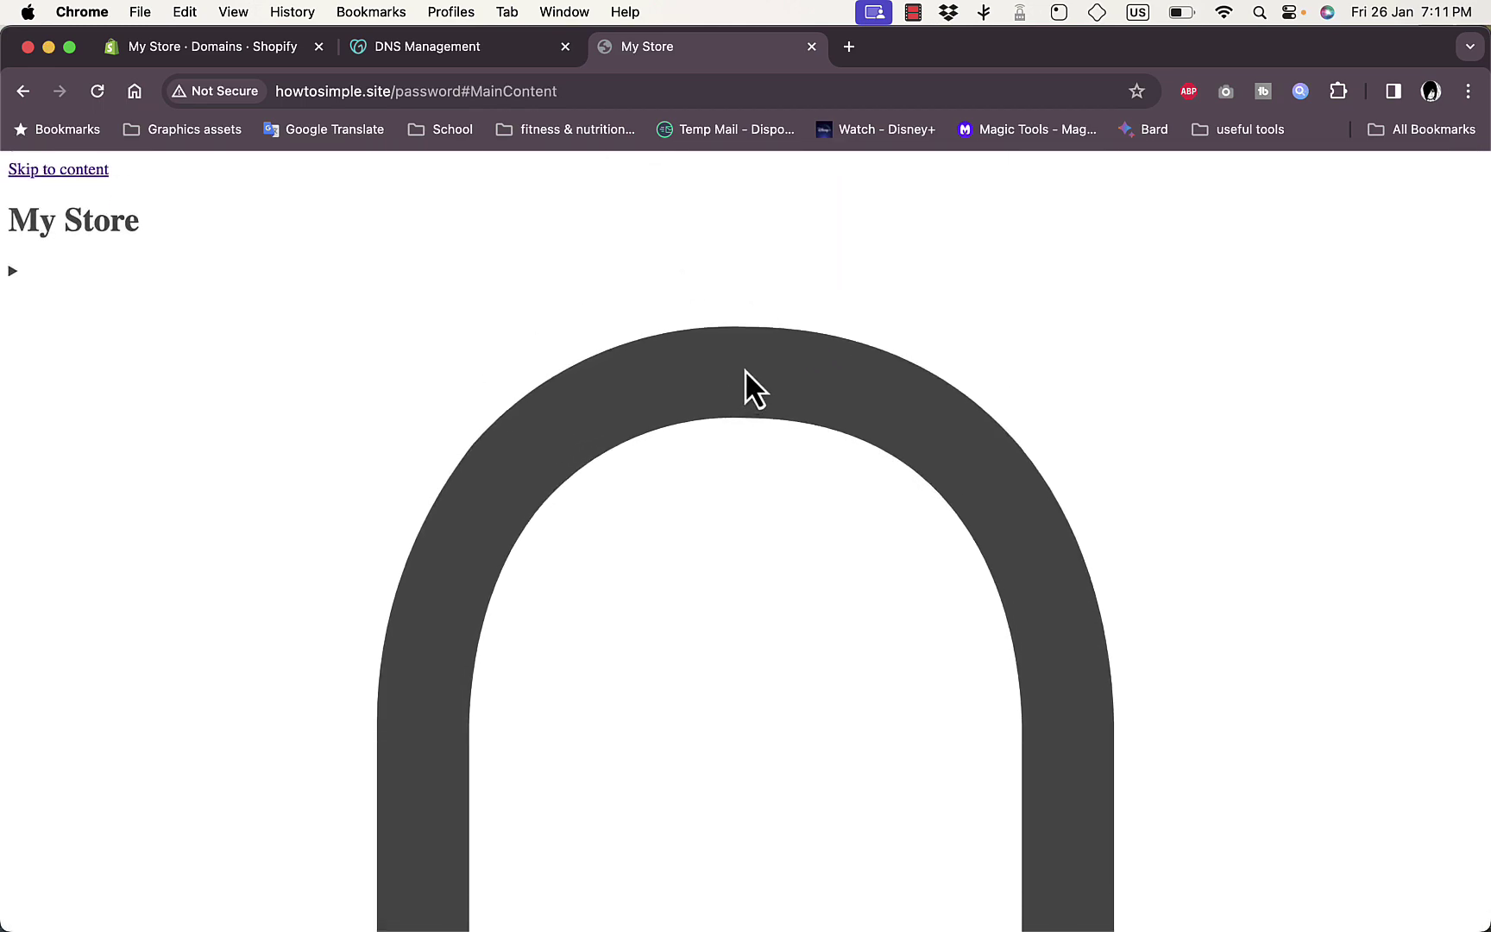